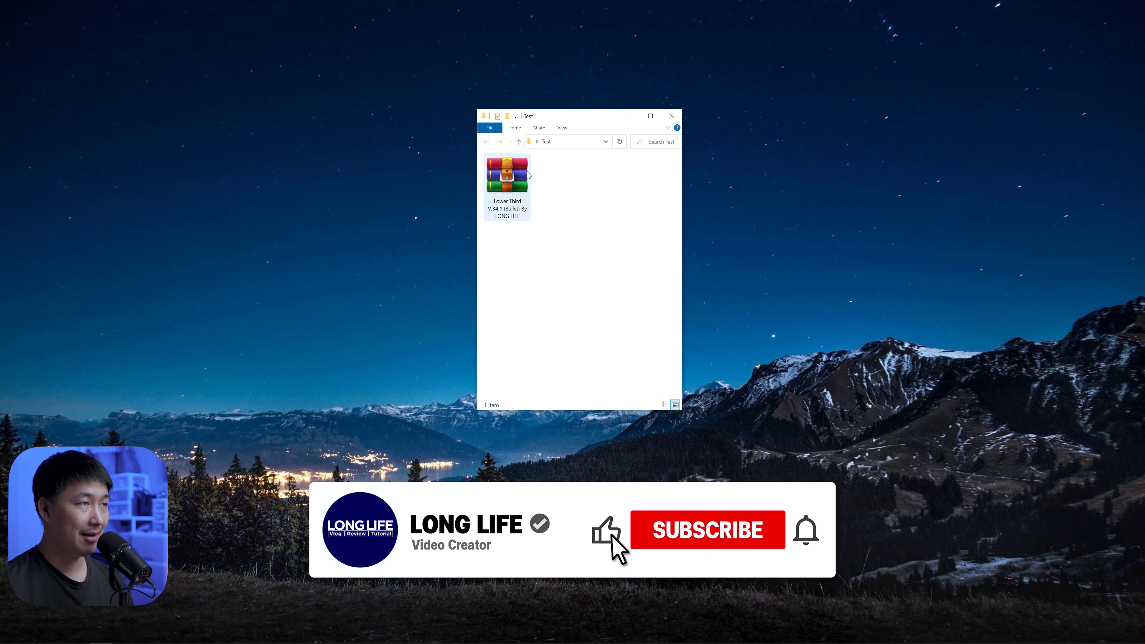
# Extract the RAR archive here, entering its password when prompted.
pyautogui.rightClick(514, 171)
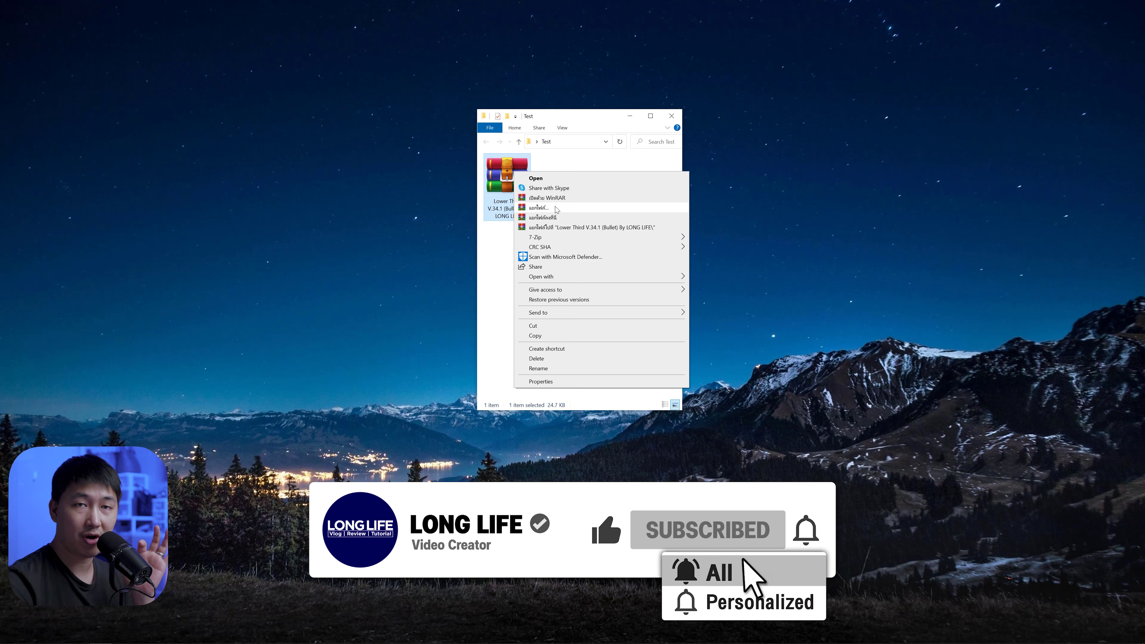
pyautogui.click(543, 217)
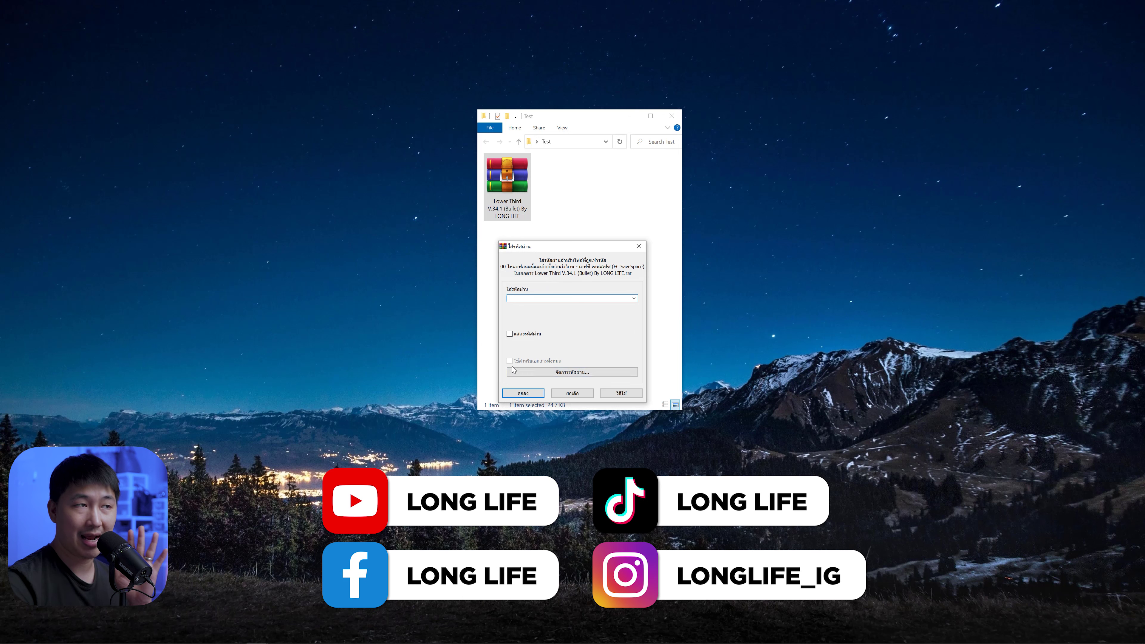
pyautogui.click(524, 393)
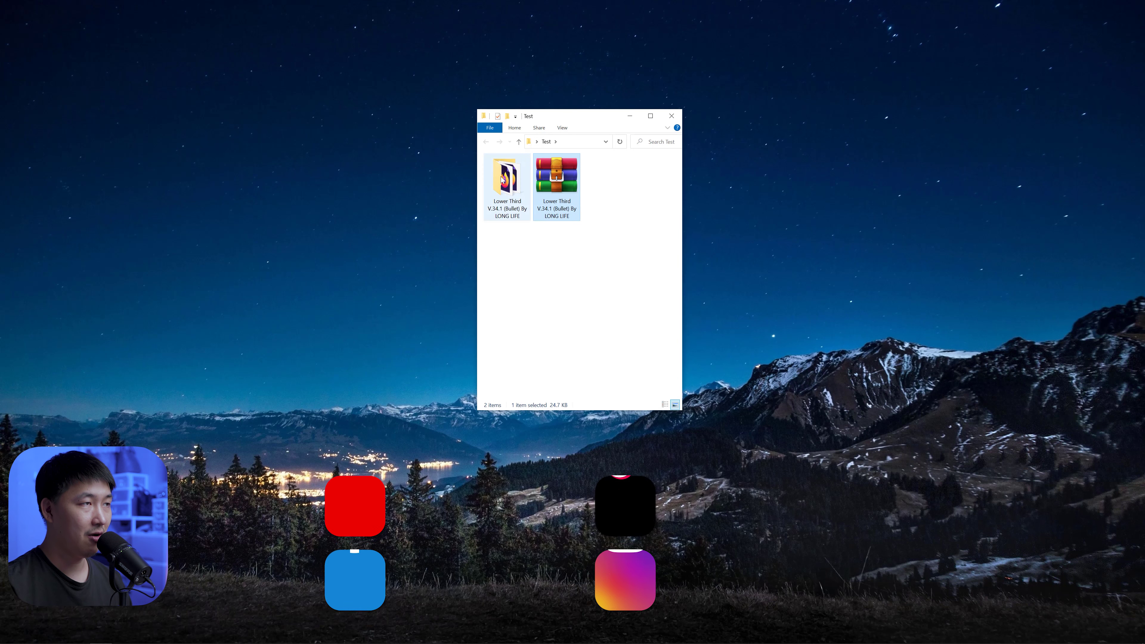
# Open the extracted Lower Third V.34.1 (Bullet) By LONG LIFE folder and select its template file.
pyautogui.click(509, 182)
pyautogui.doubleClick(509, 181)
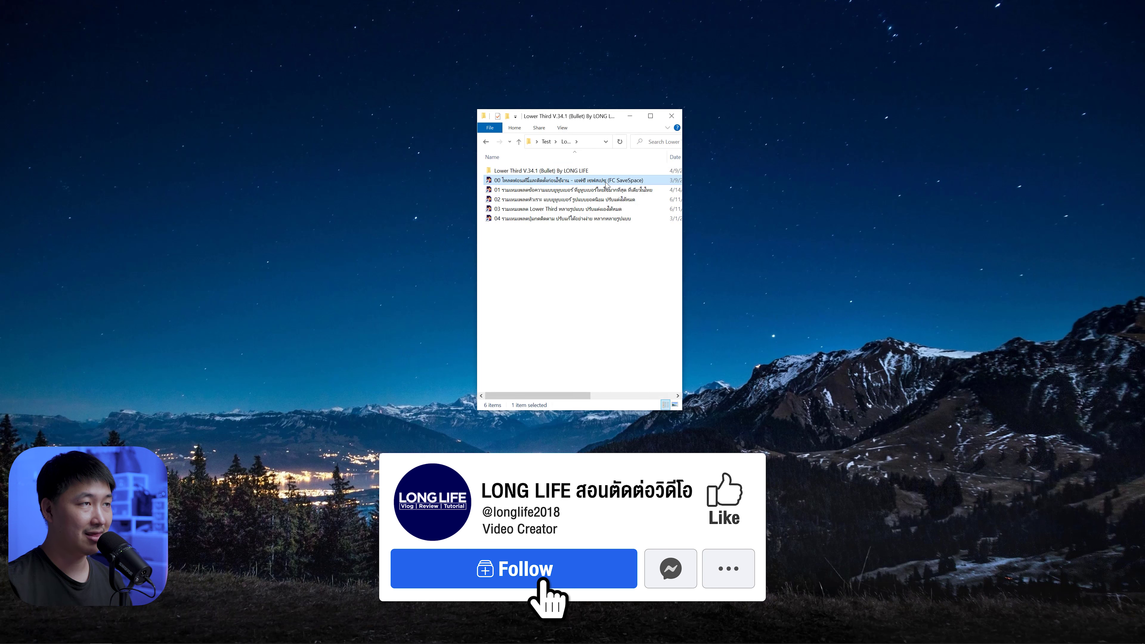
pyautogui.click(576, 181)
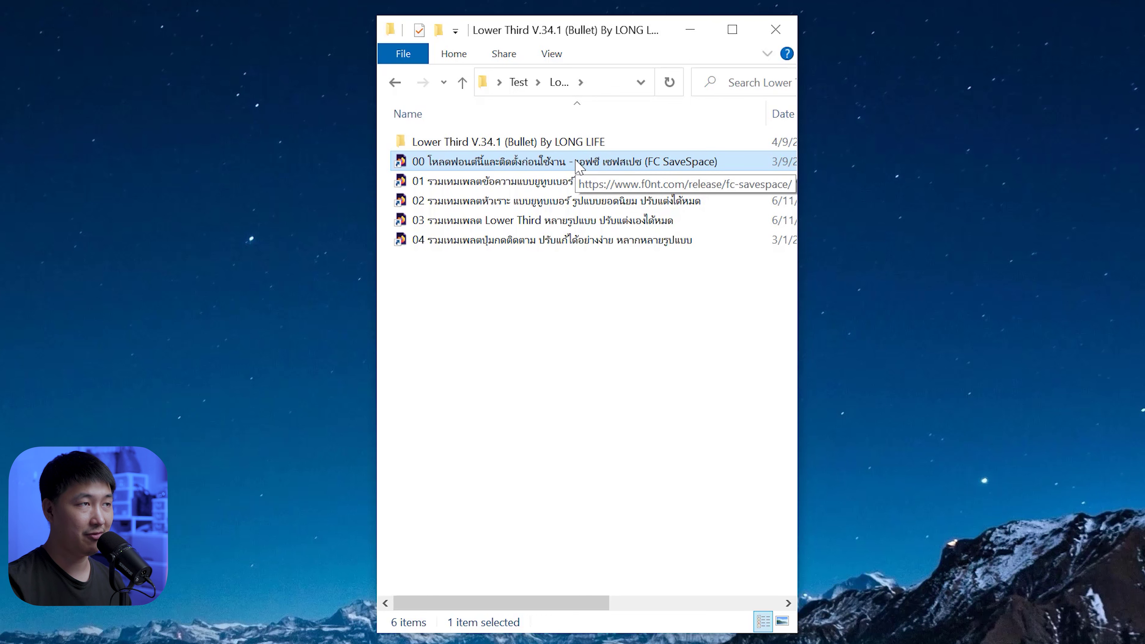
pyautogui.doubleClick(501, 142)
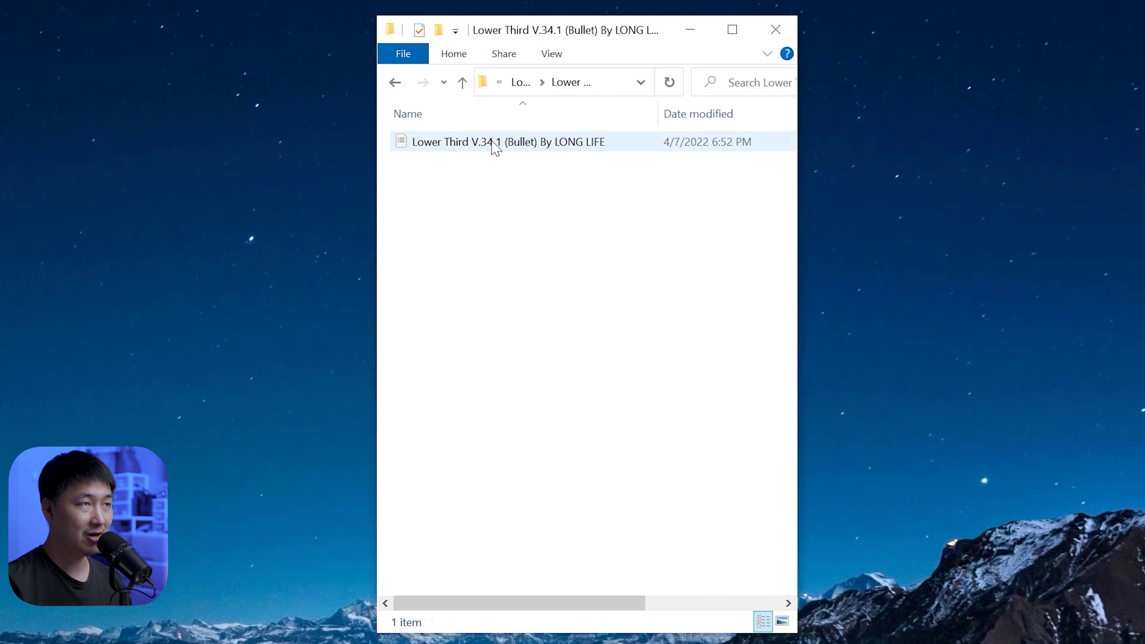
pyautogui.click(496, 142)
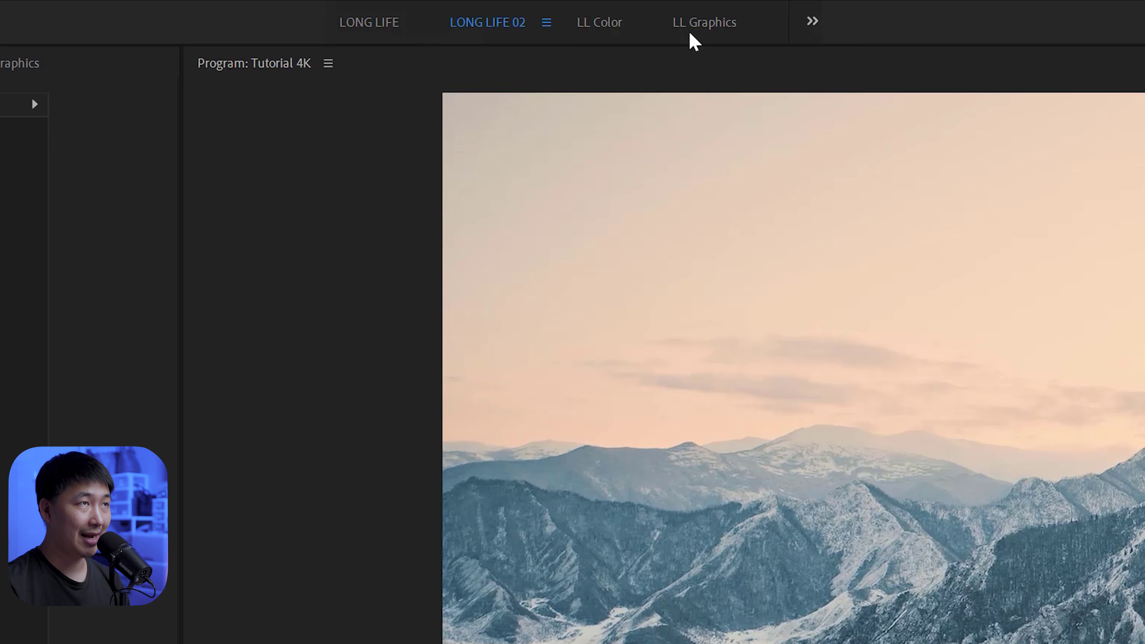
# In the LL Graphics workspace, install the Lower Third .mogrt and place it above the mountain footage.
pyautogui.click(701, 25)
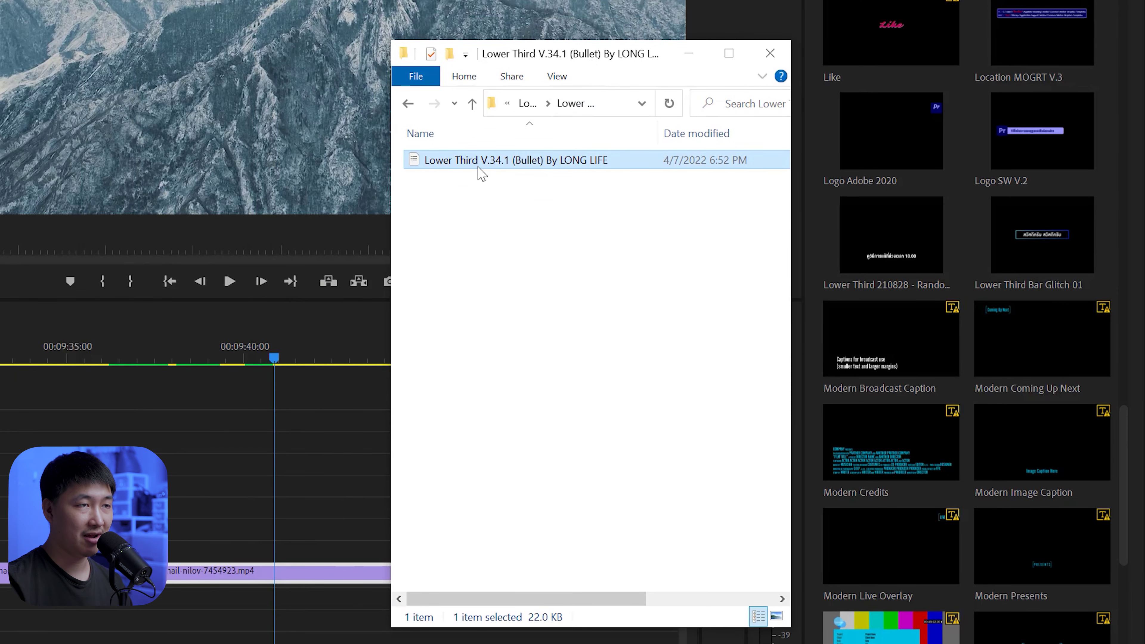
pyautogui.moveTo(482, 173); pyautogui.dragTo(994, 349)
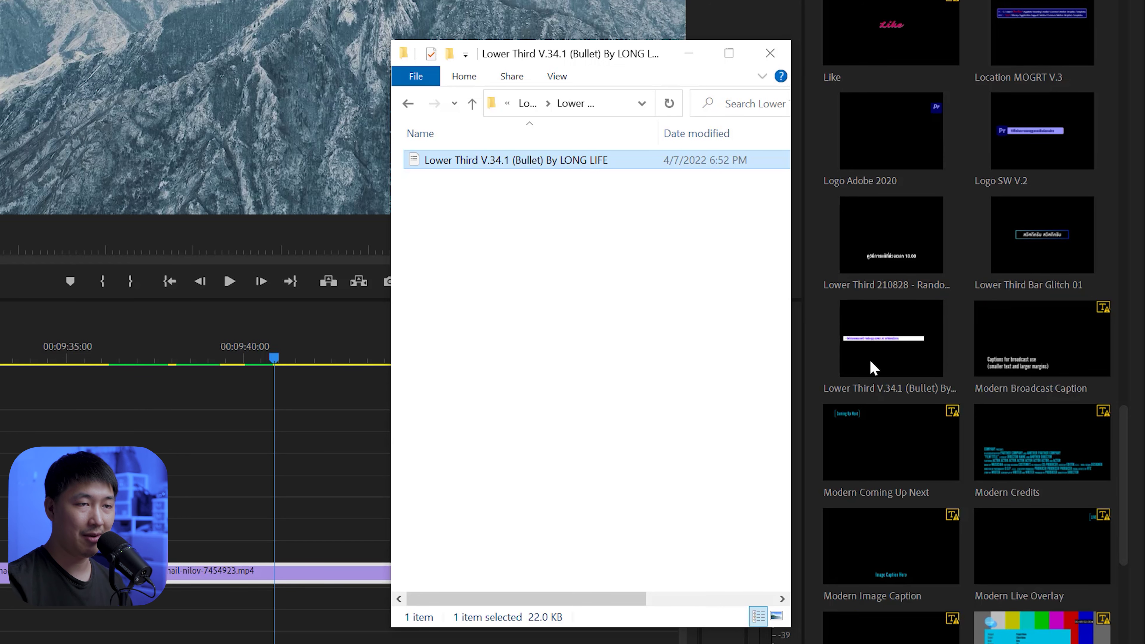
pyautogui.click(872, 368)
pyautogui.scroll(-5, 943, 302)
pyautogui.scroll(5, 946, 314)
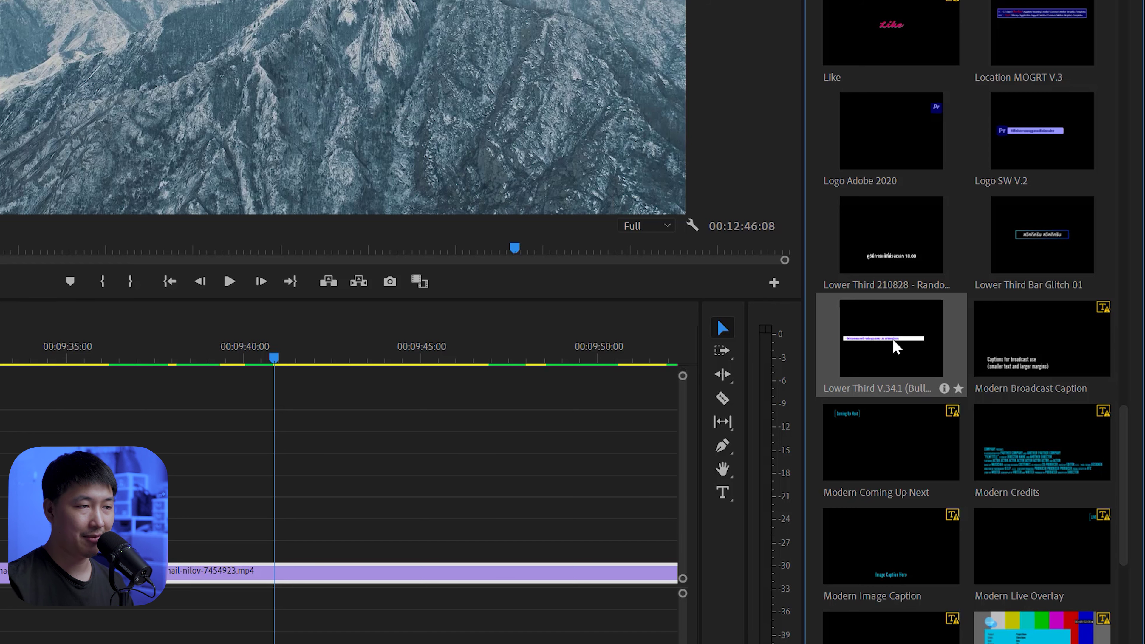
pyautogui.moveTo(818, 361); pyautogui.dragTo(166, 488)
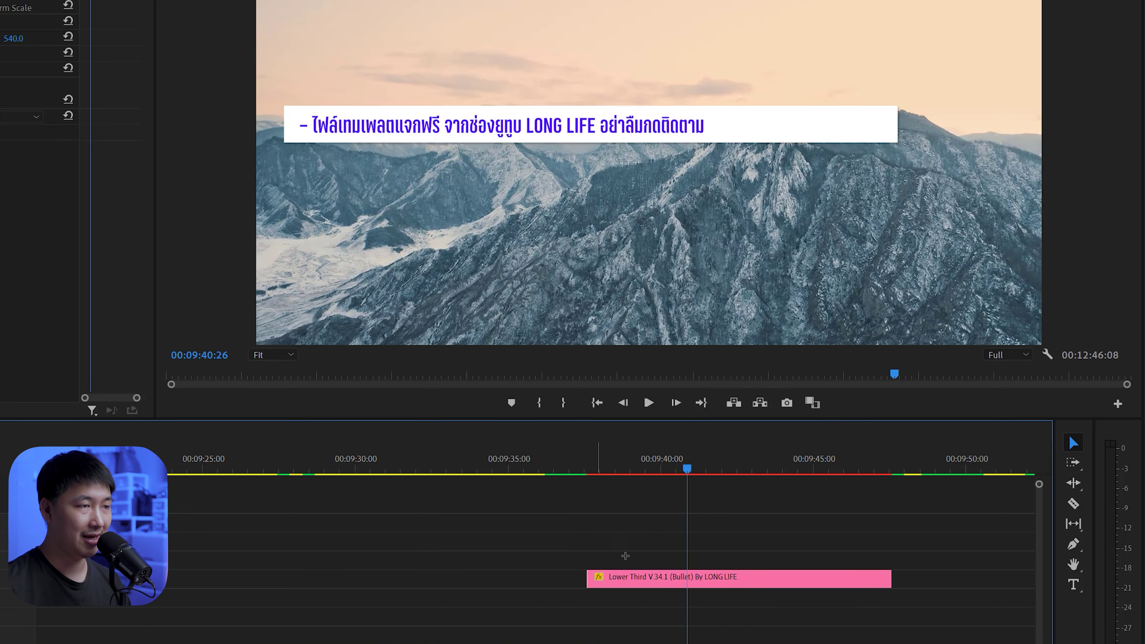
# Try rescaling the lower third clip, undo it, then apply Set to Frame Size.
pyautogui.moveTo(596, 532); pyautogui.dragTo(656, 588)
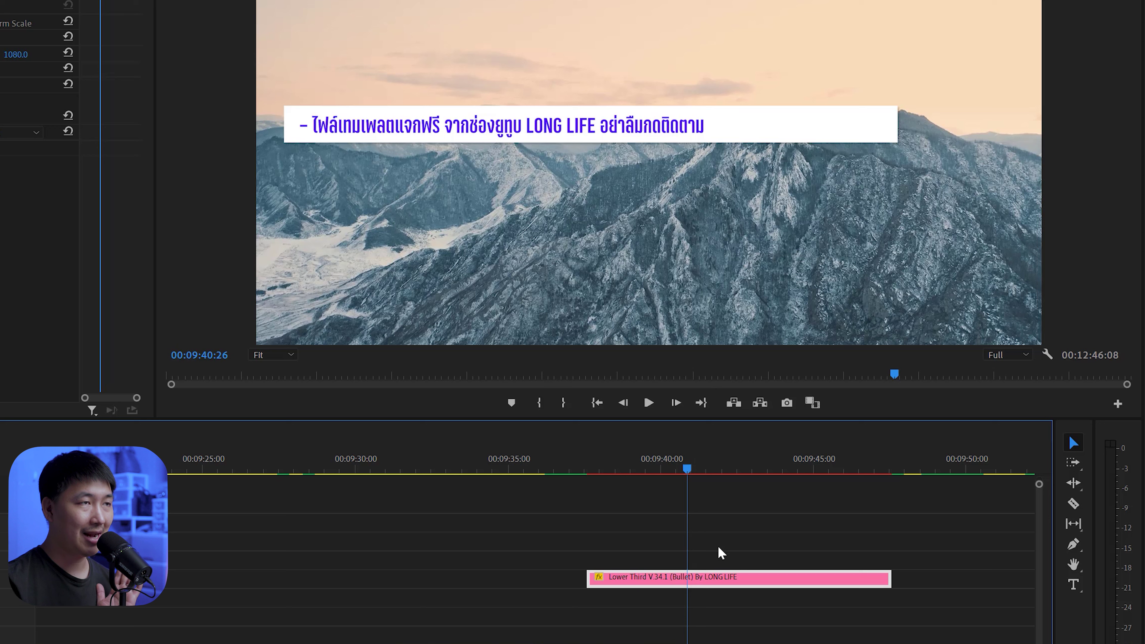
pyautogui.moveTo(27, 116); pyautogui.dragTo(247, 101)
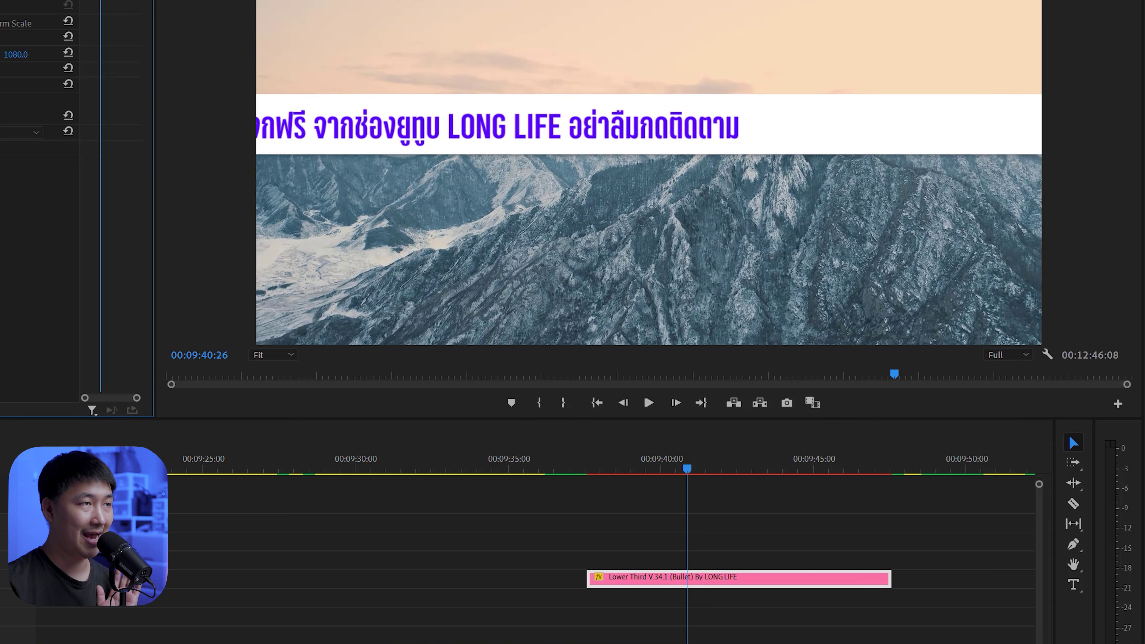
pyautogui.hotkey('ctrl', 'z')
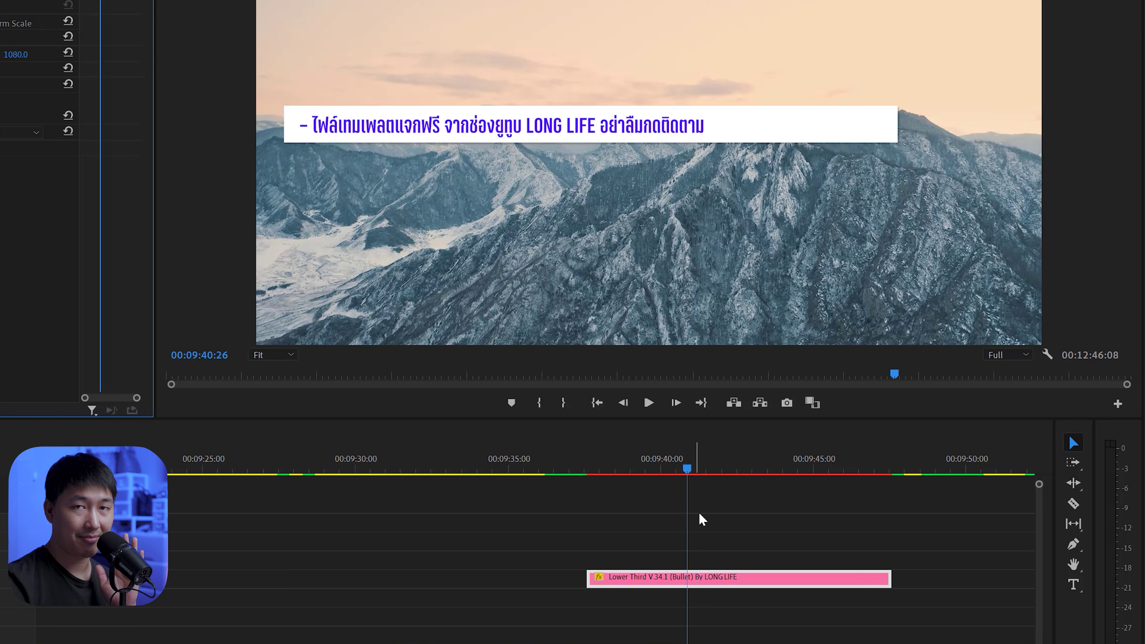
pyautogui.click(577, 525)
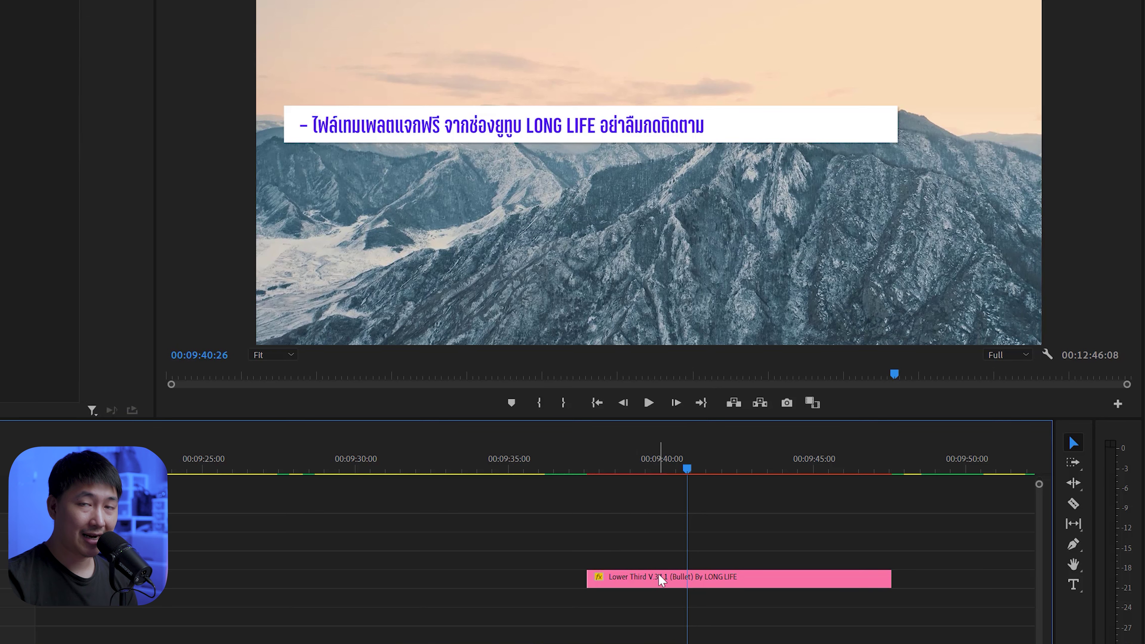
pyautogui.click(659, 579)
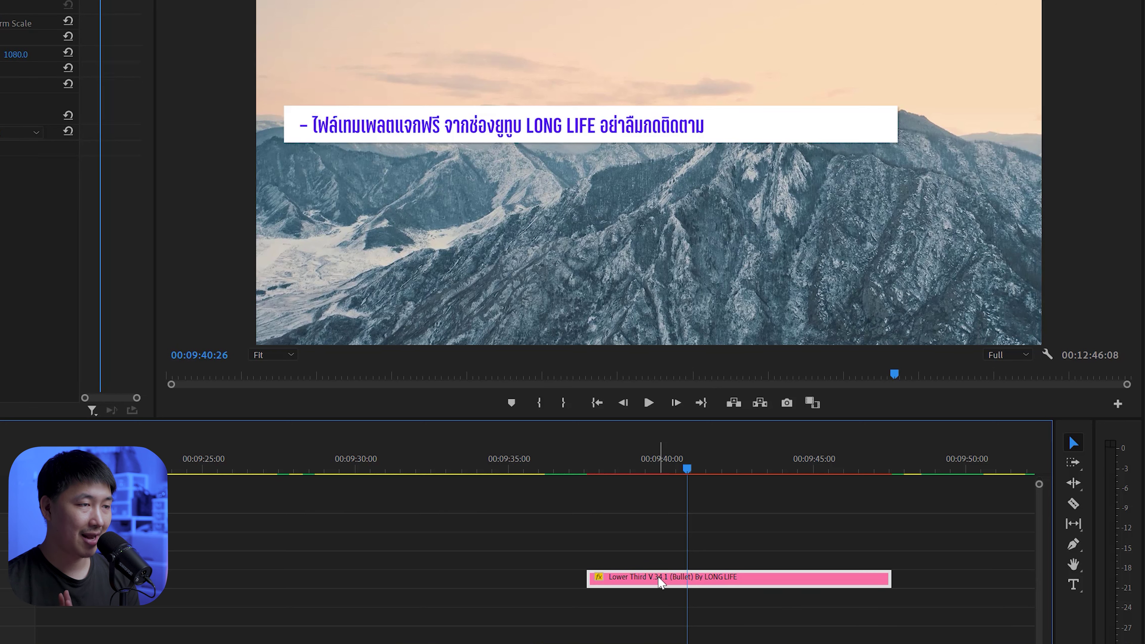
pyautogui.rightClick(660, 582)
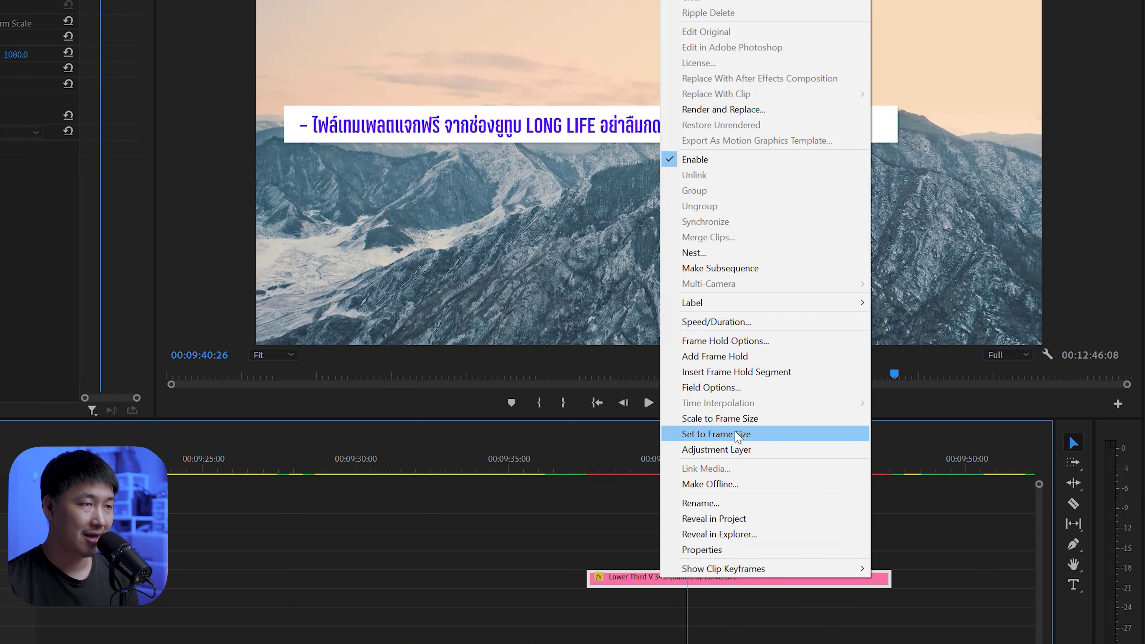
pyautogui.click(760, 435)
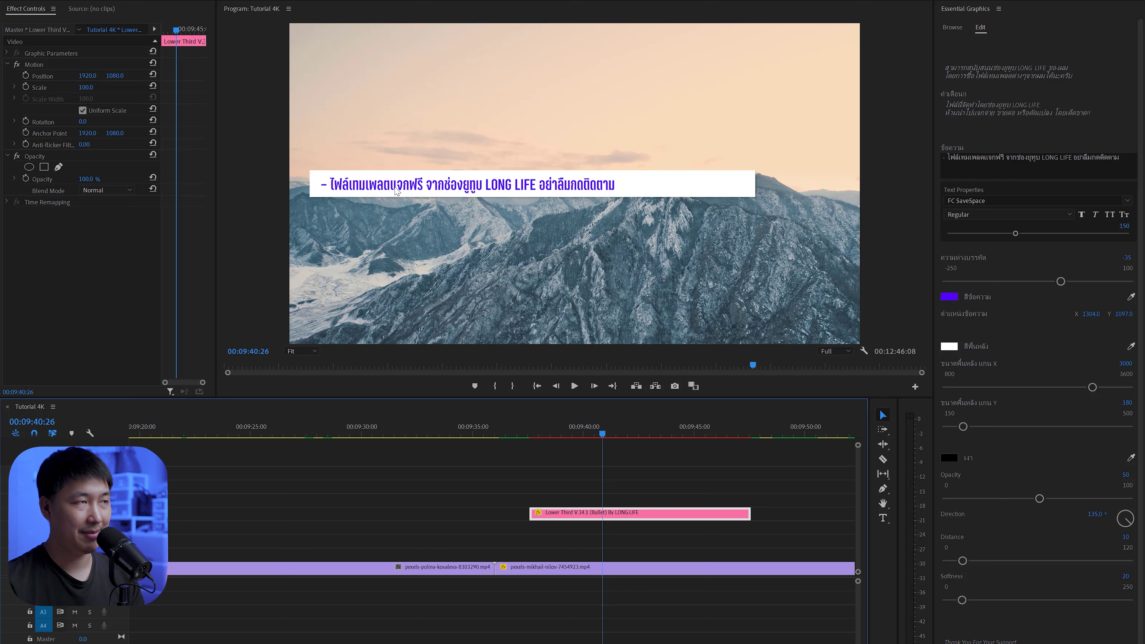
pyautogui.moveTo(117, 79); pyautogui.dragTo(718, 307)
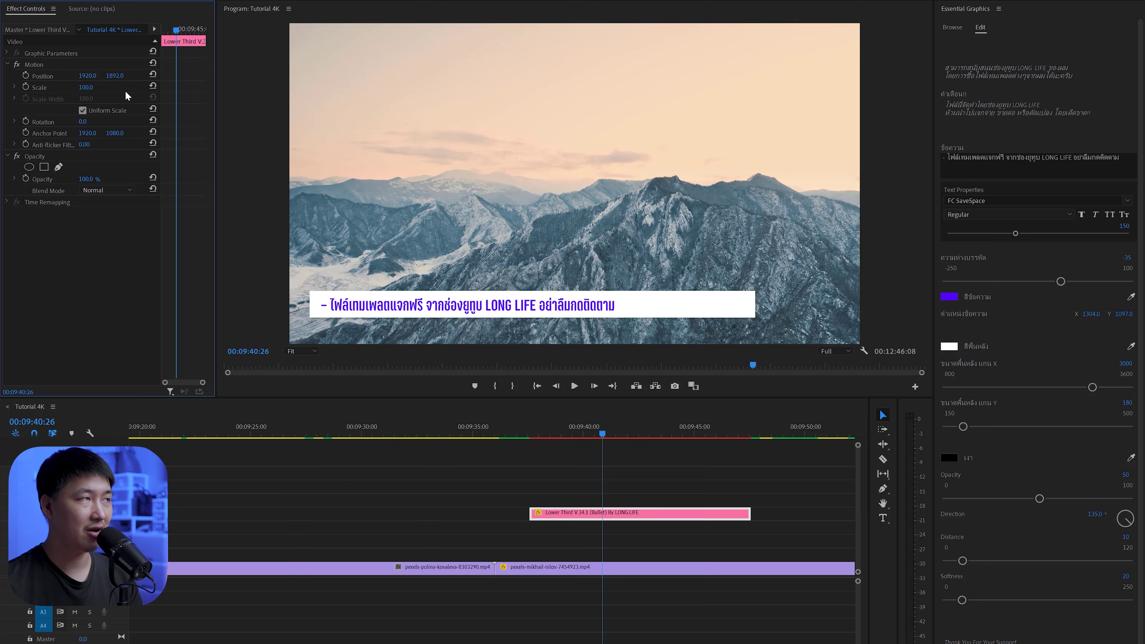
pyautogui.hotkey('ctrl', 'z')
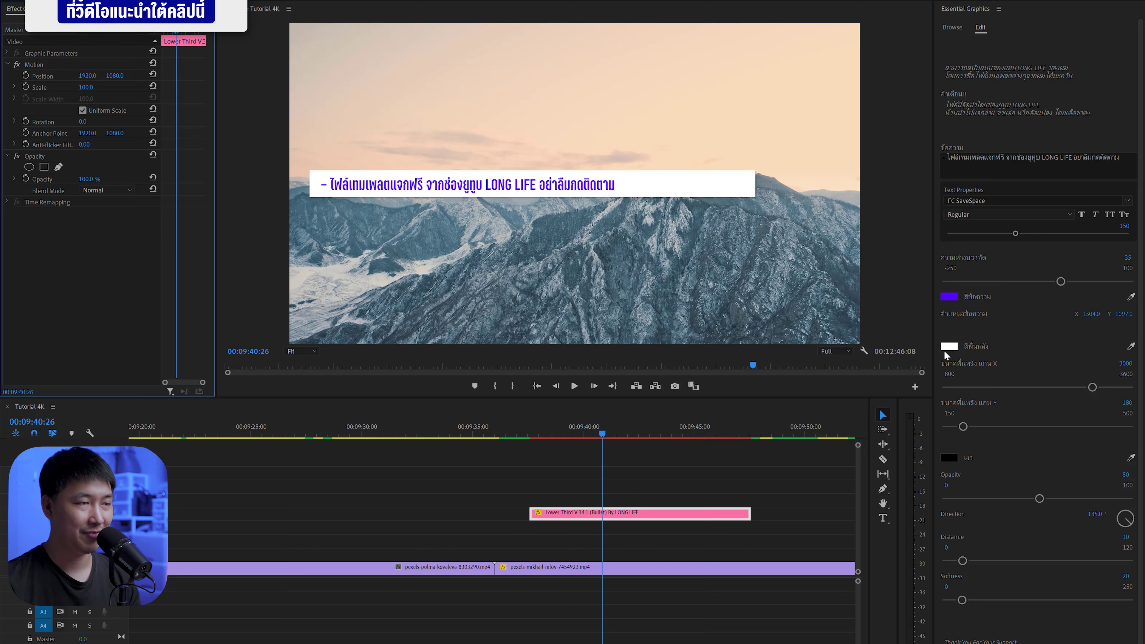
# Move the playhead to 00:09:41:19 and select the lower third's title text.
pyautogui.click(615, 500)
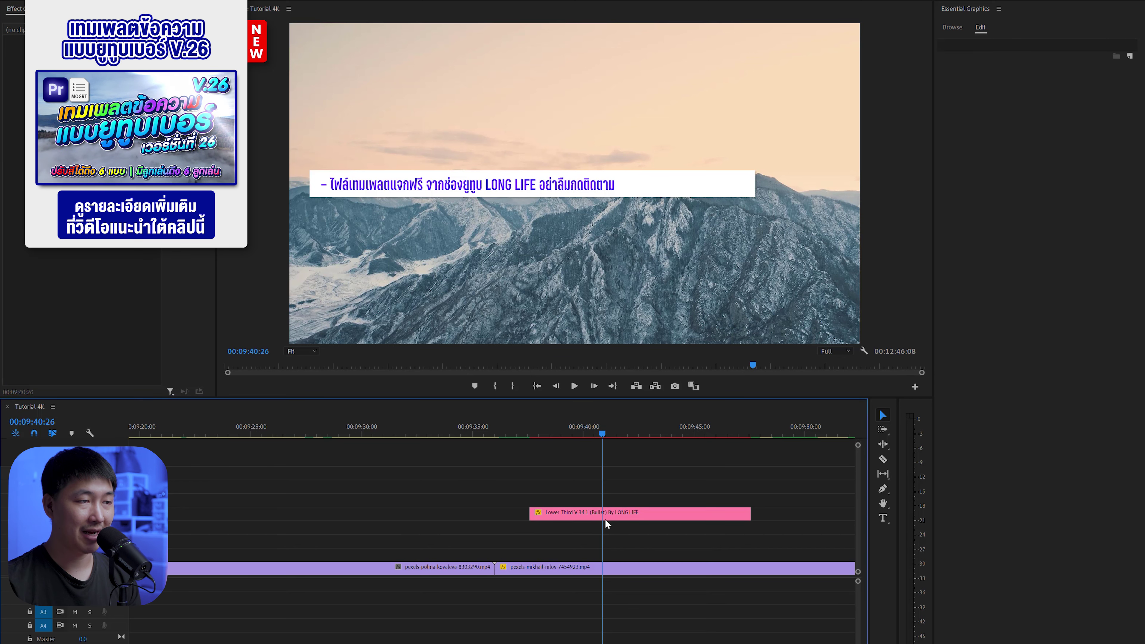
pyautogui.click(619, 429)
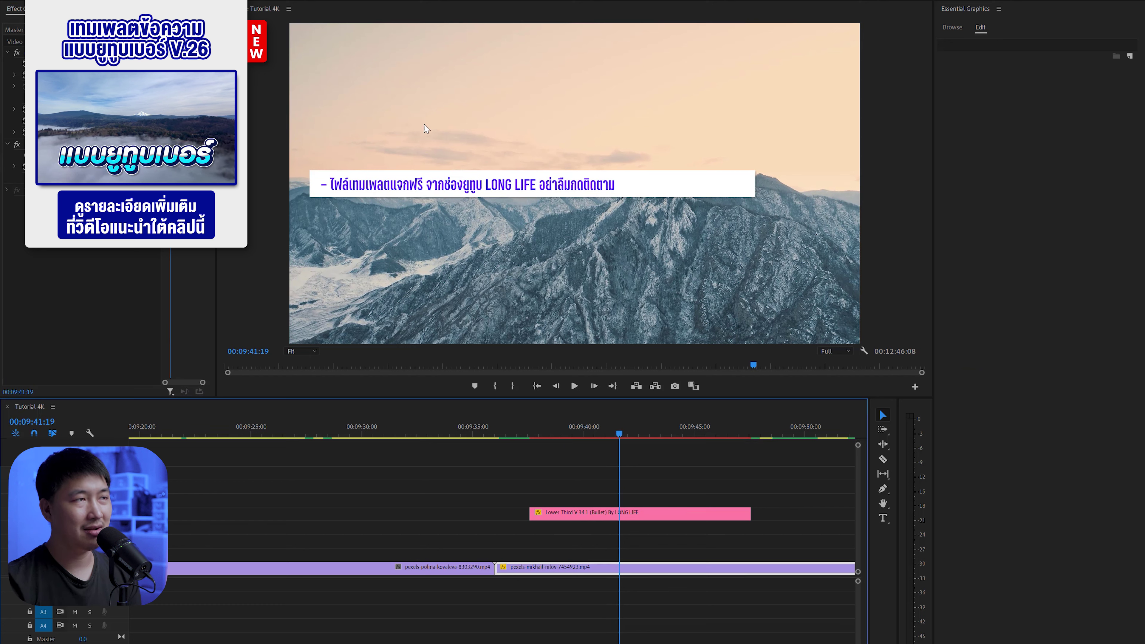
pyautogui.click(661, 512)
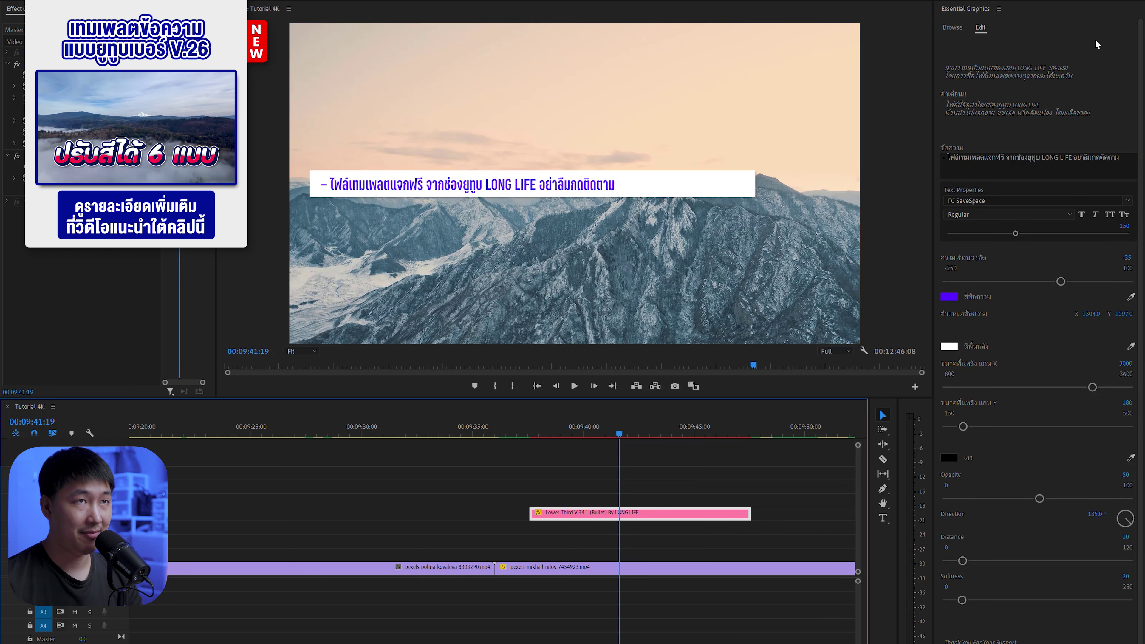
pyautogui.click(970, 165)
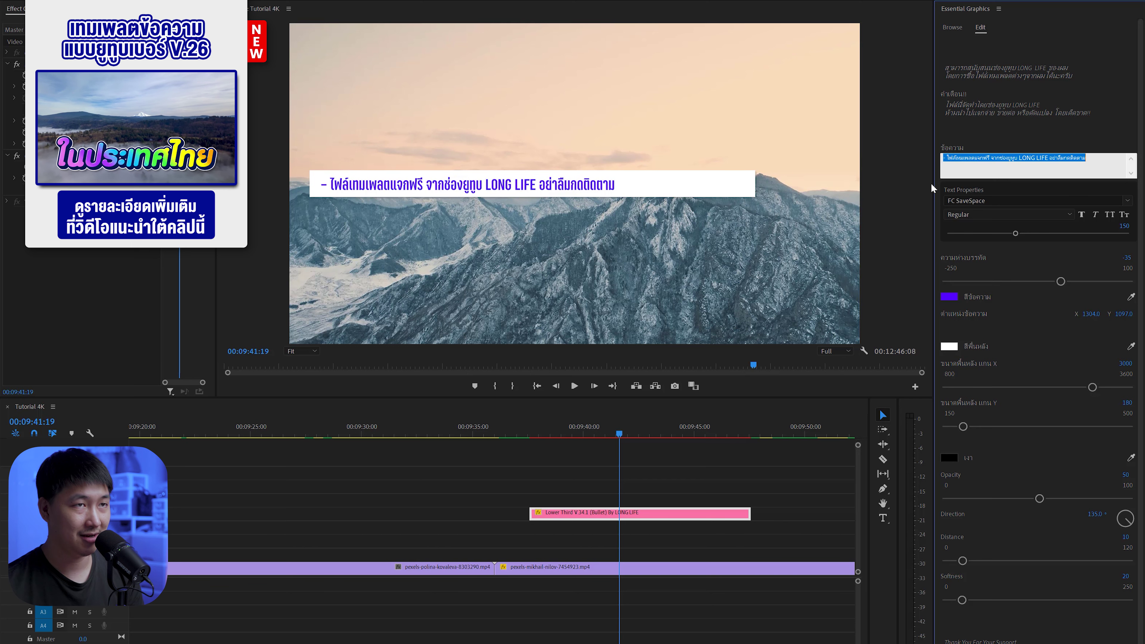
# Set the title font to DB Heavent Bold Cond at size 120.
pyautogui.click(1004, 200)
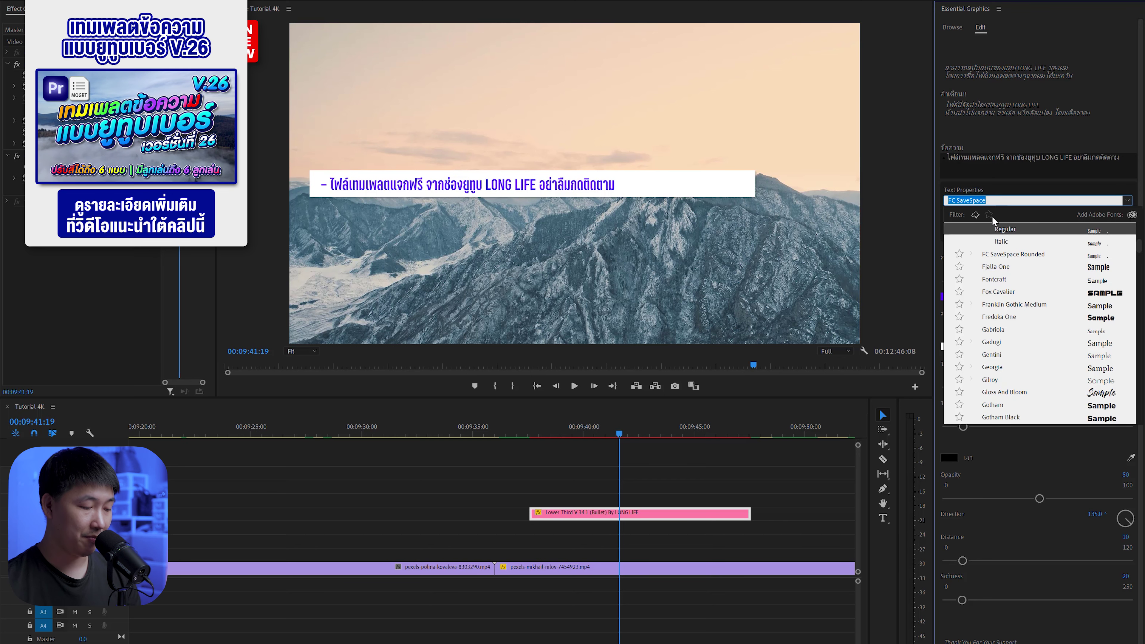
pyautogui.write('h')
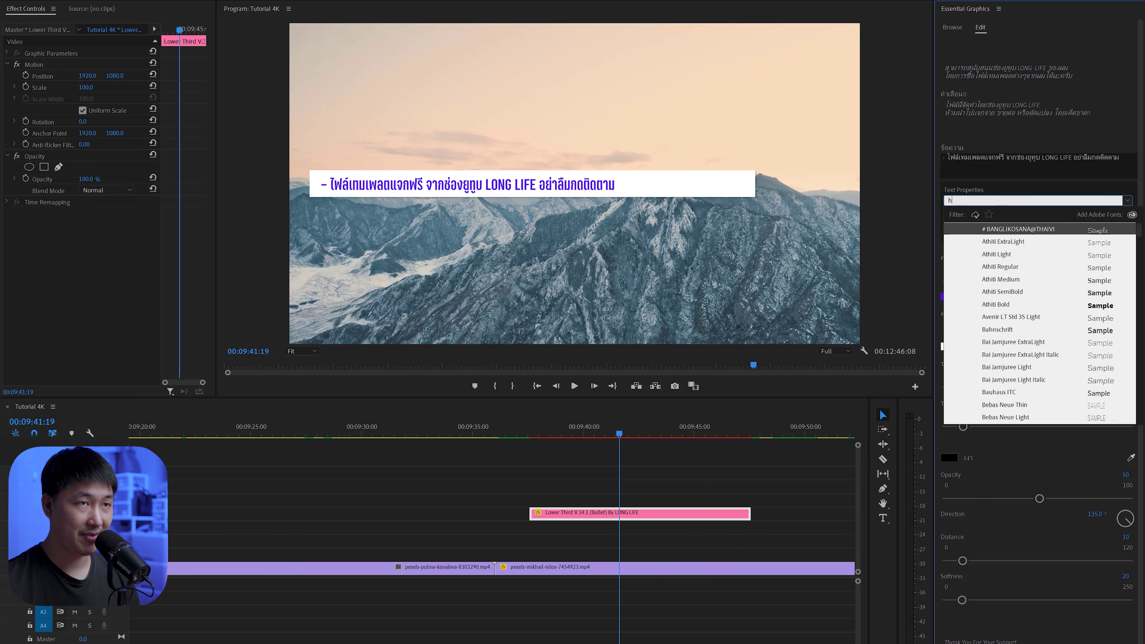
pyautogui.write('e')
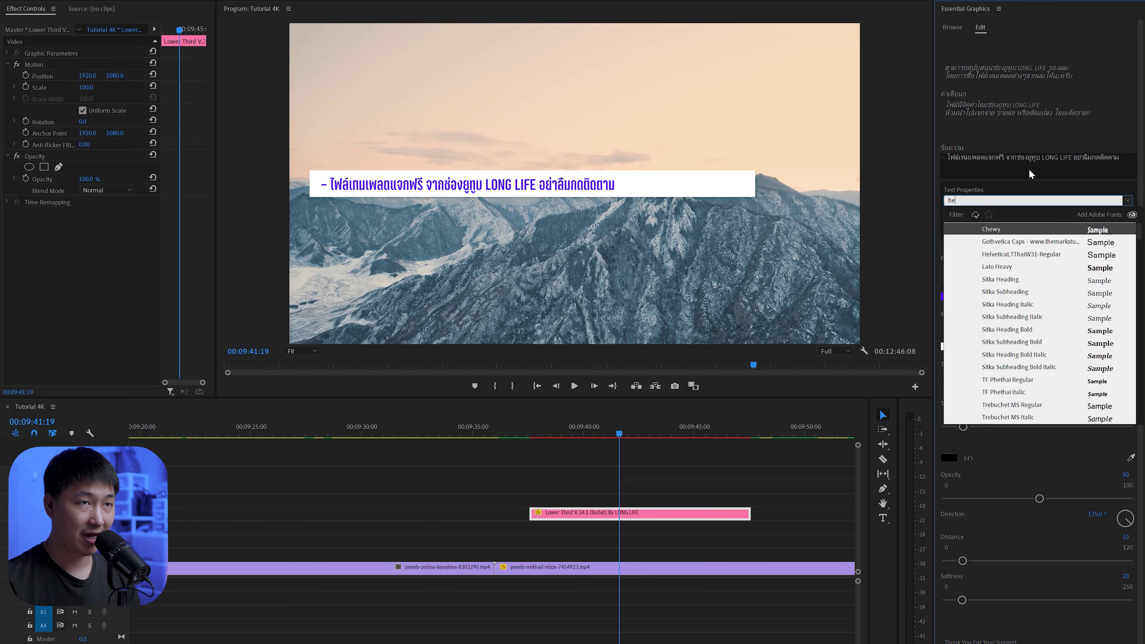
pyautogui.write('ave')
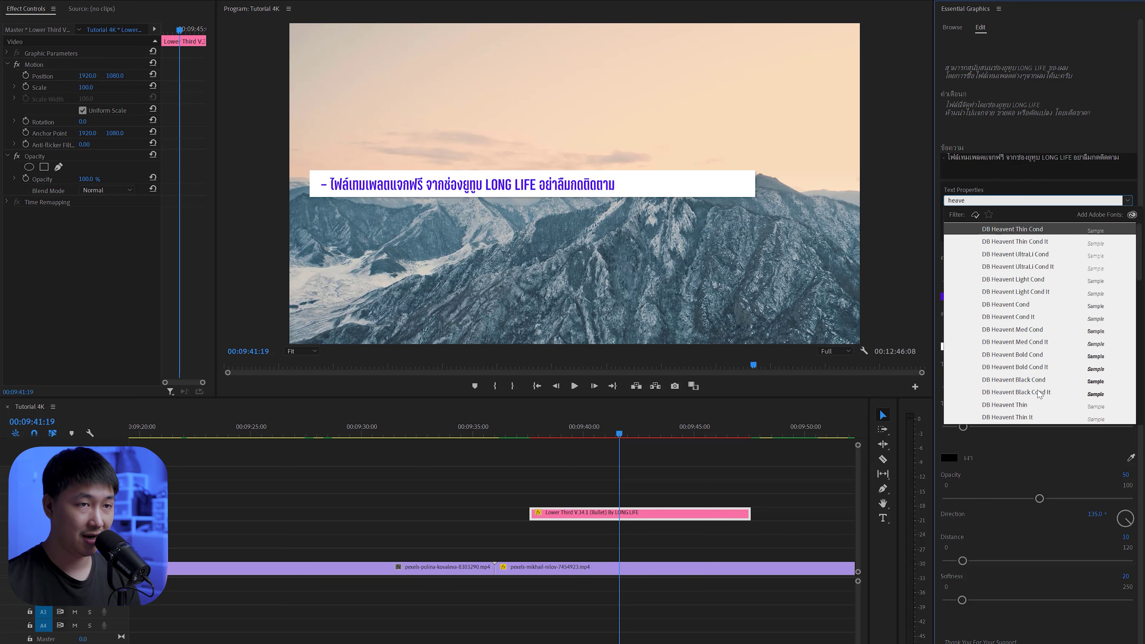
pyautogui.click(1036, 356)
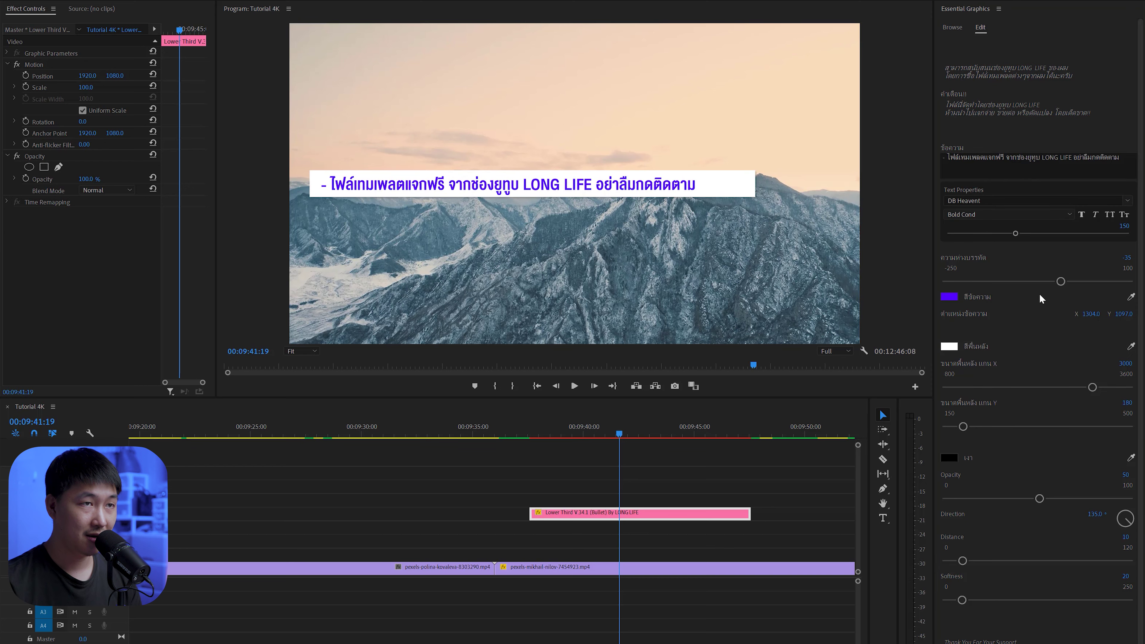
pyautogui.click(1122, 225)
pyautogui.write('20')
pyautogui.press('Return')
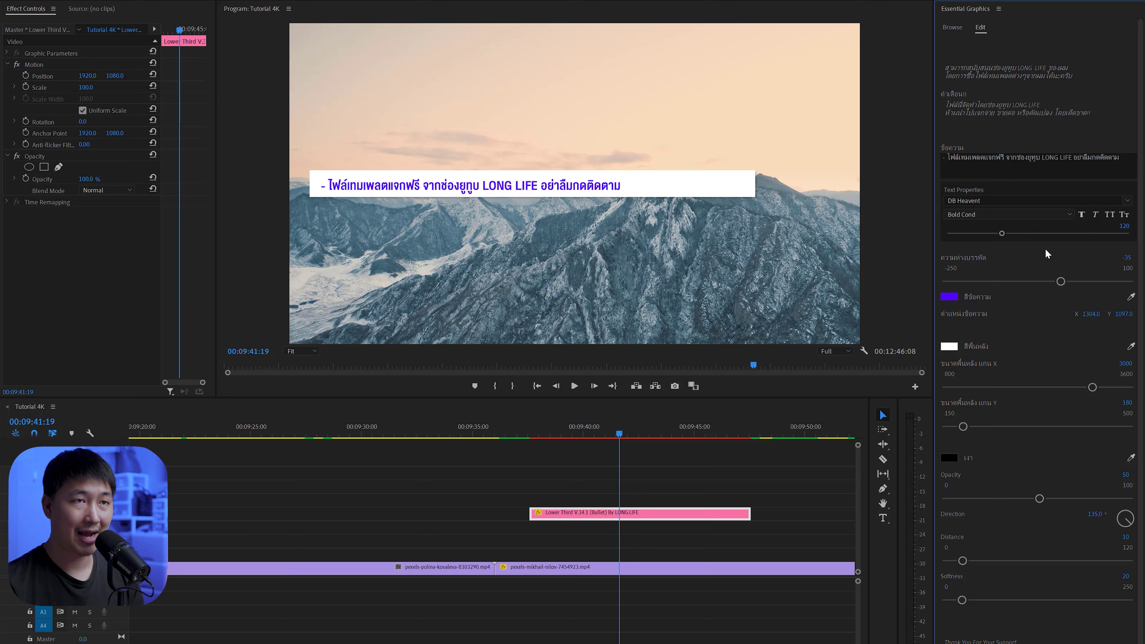
# Add a pasted duplicate of the caption as a second text line.
pyautogui.click(984, 169)
pyautogui.click(1030, 170)
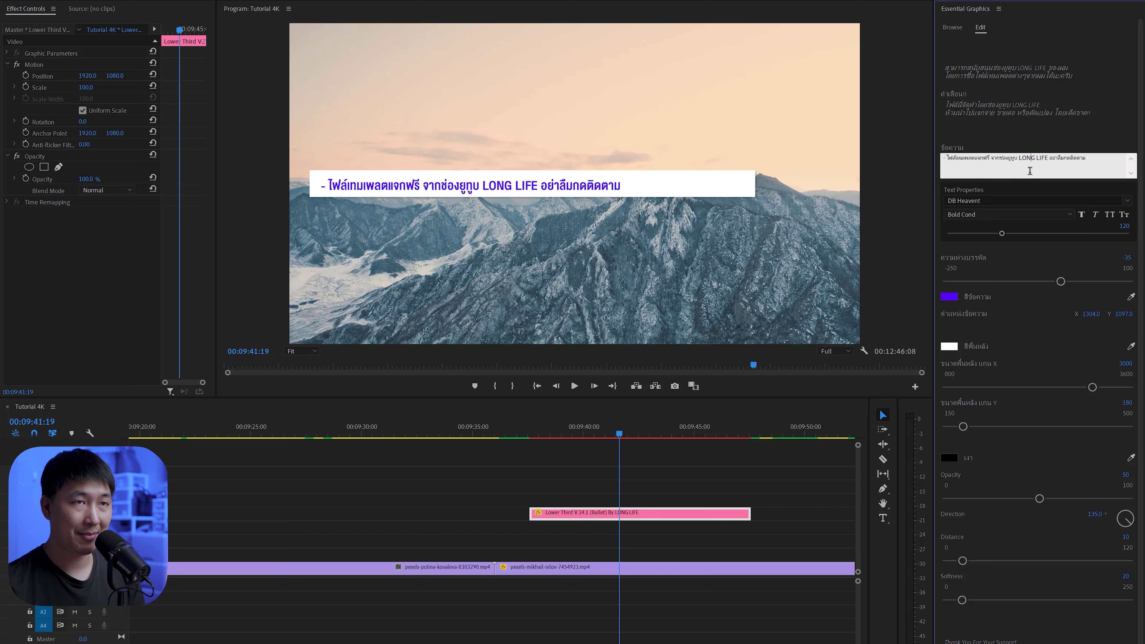
pyautogui.click(1049, 287)
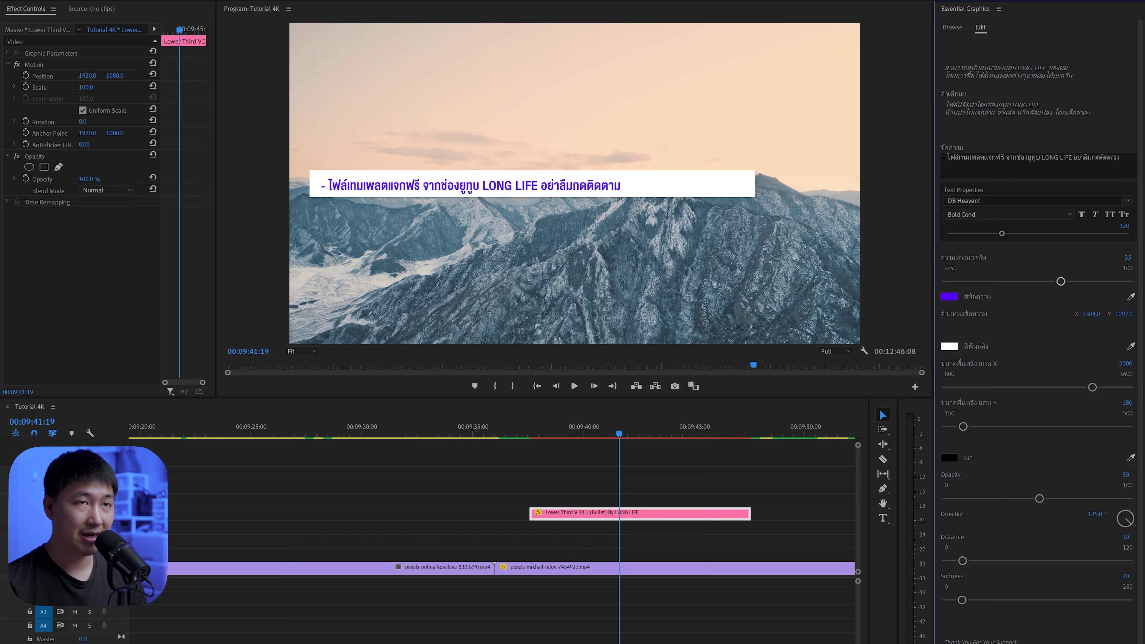
pyautogui.click(1132, 163)
pyautogui.click(1111, 157)
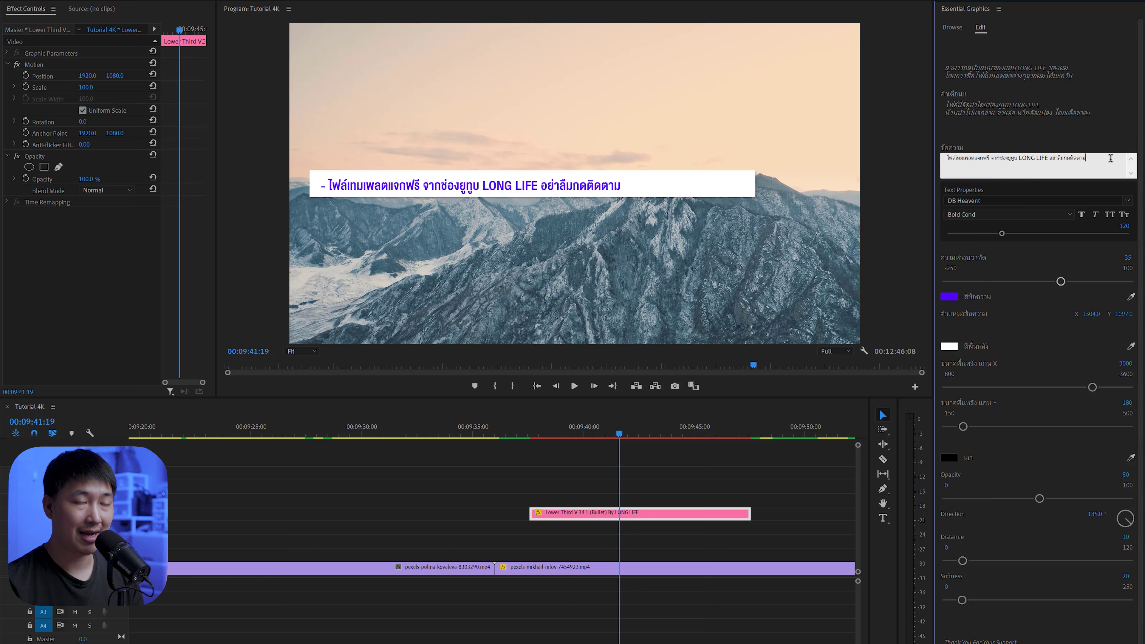
pyautogui.press('Return')
pyautogui.write('ไฟล์เทมเพลตแจกฟรี จากช่องยูทูบ LONG LIFE อย่าลืมกดติดตาม')
pyautogui.click(383, 253)
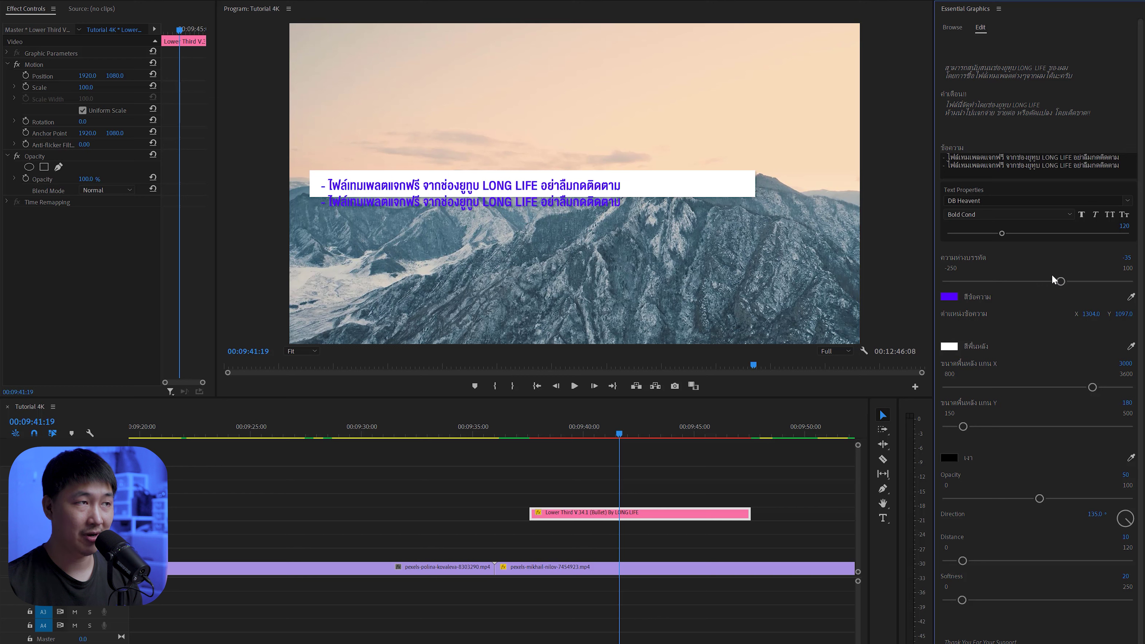
# Tighten the leading to -188, undo back to one line, and save the project.
pyautogui.moveTo(1051, 279)
pyautogui.mouseDown()
pyautogui.moveTo(980, 291)
pyautogui.moveTo(1044, 284)
pyautogui.mouseUp()
pyautogui.hotkey('ctrl', 'z')
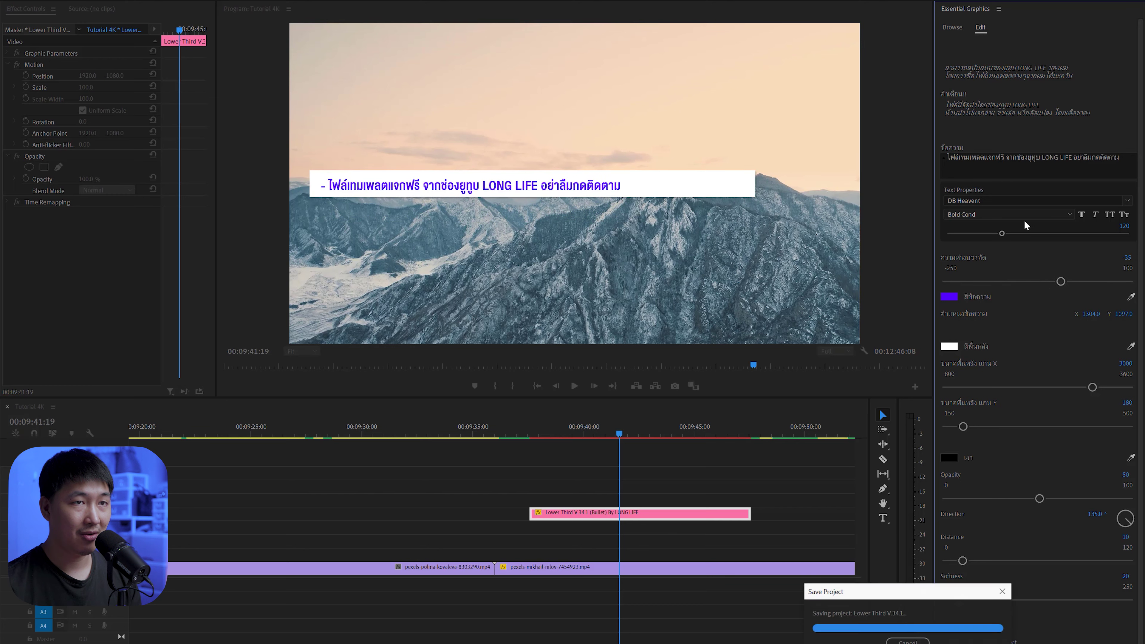
pyautogui.hotkey('ctrl', 's')
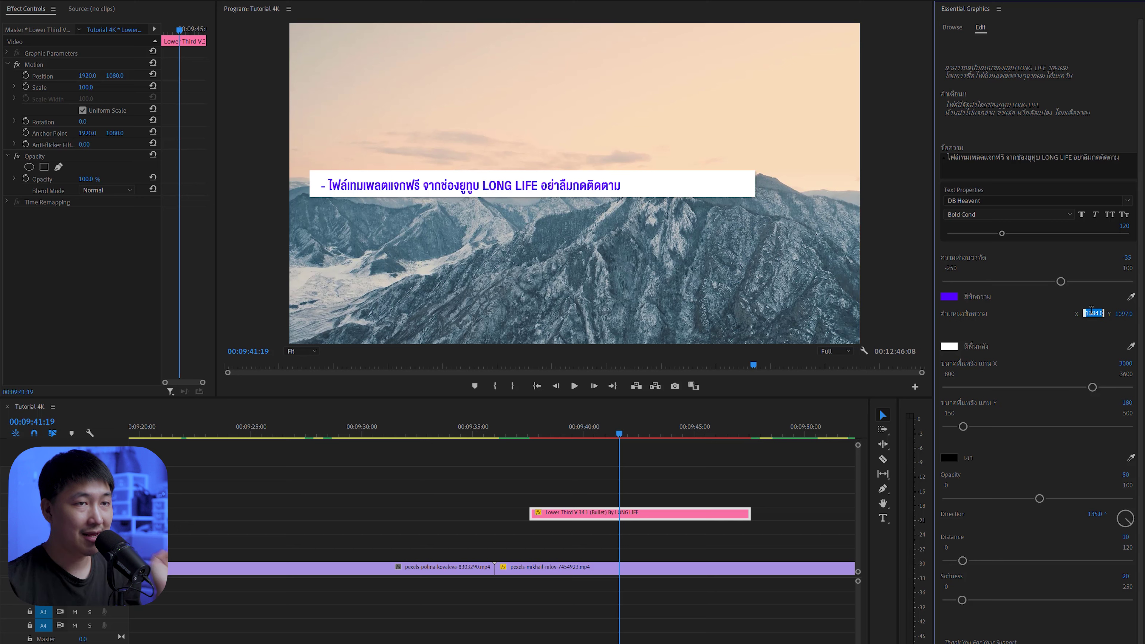
# Adjust the lower-third text position's Y value to 1092.
pyautogui.moveTo(1091, 313); pyautogui.dragTo(1093, 313)
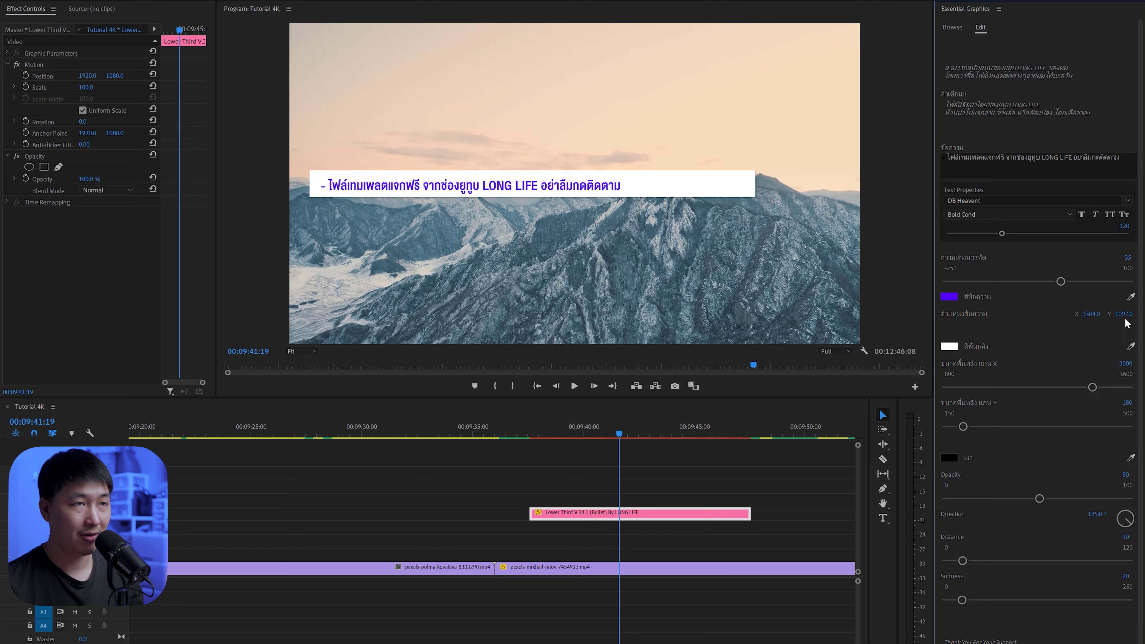
pyautogui.moveTo(1124, 313); pyautogui.dragTo(1128, 313)
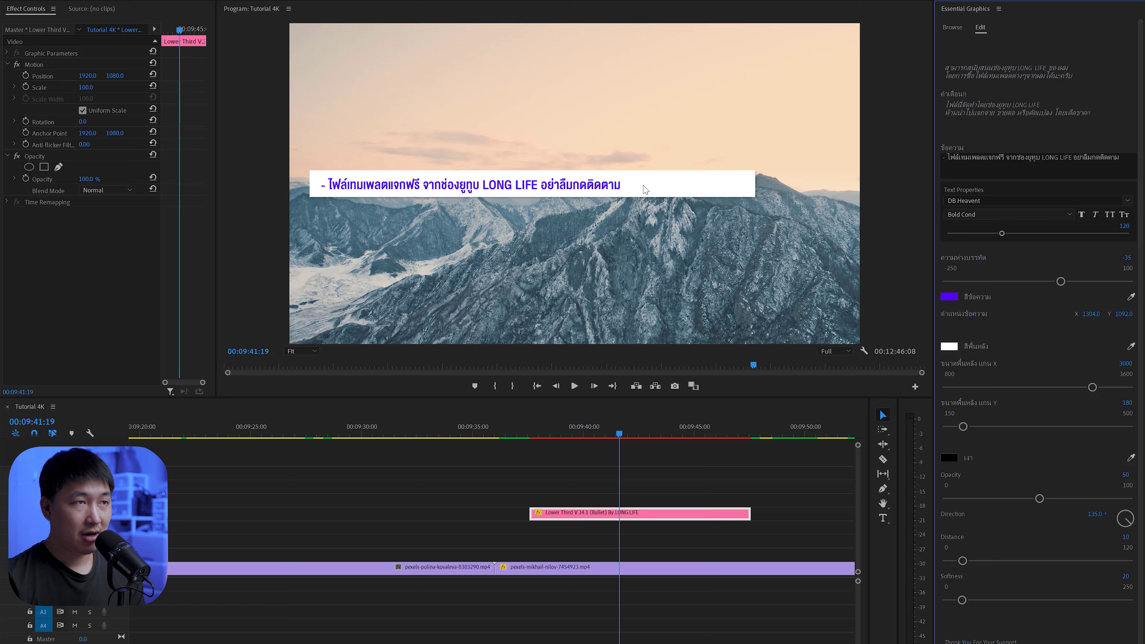
pyautogui.click(955, 348)
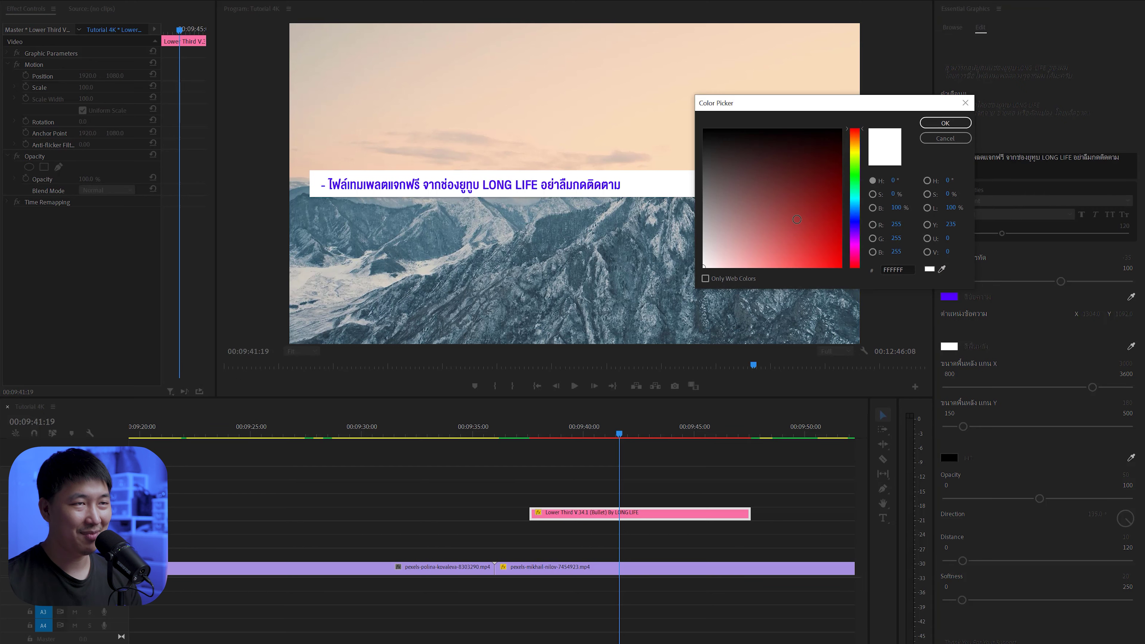
pyautogui.press('Return')
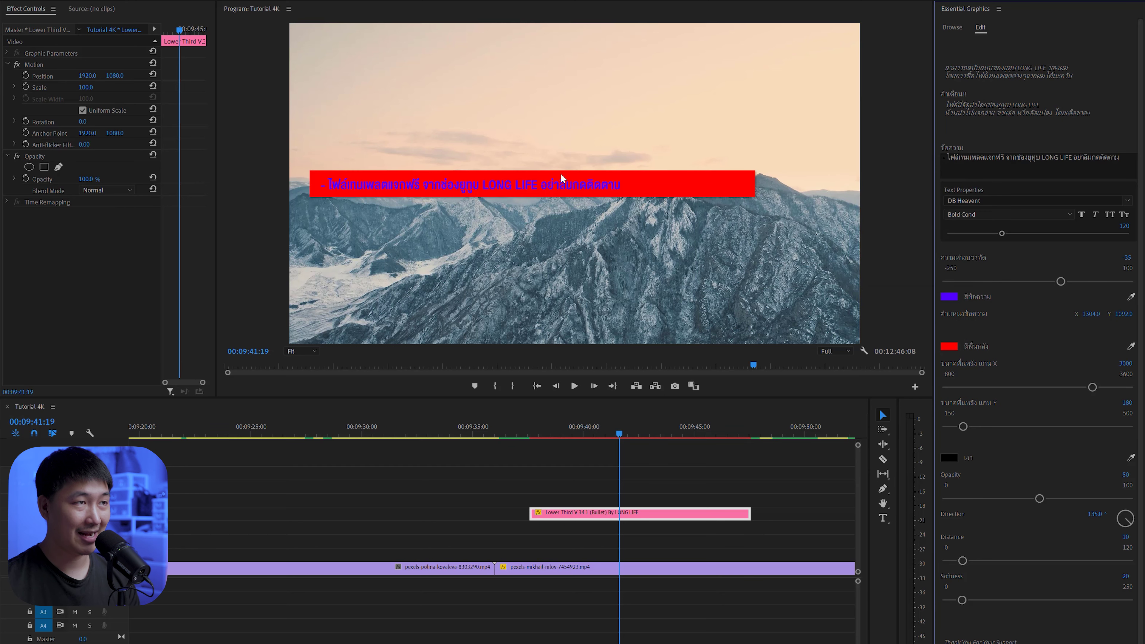
pyautogui.hotkey('ctrl', 'z')
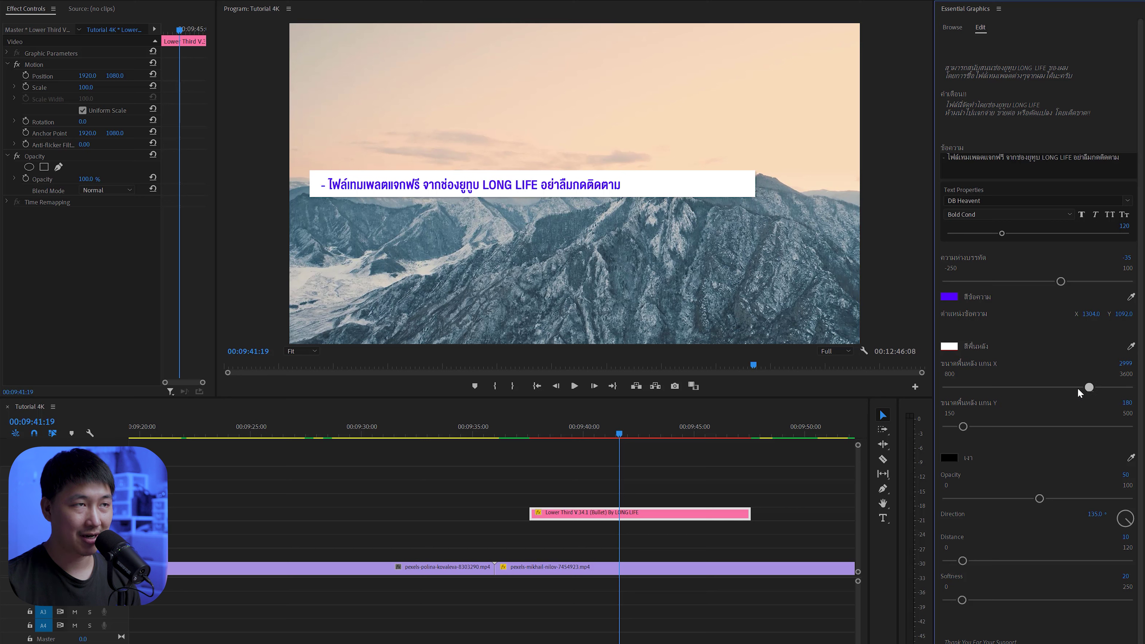
pyautogui.moveTo(1077, 388)
pyautogui.mouseDown()
pyautogui.moveTo(941, 382)
pyautogui.moveTo(1118, 387)
pyautogui.mouseUp()
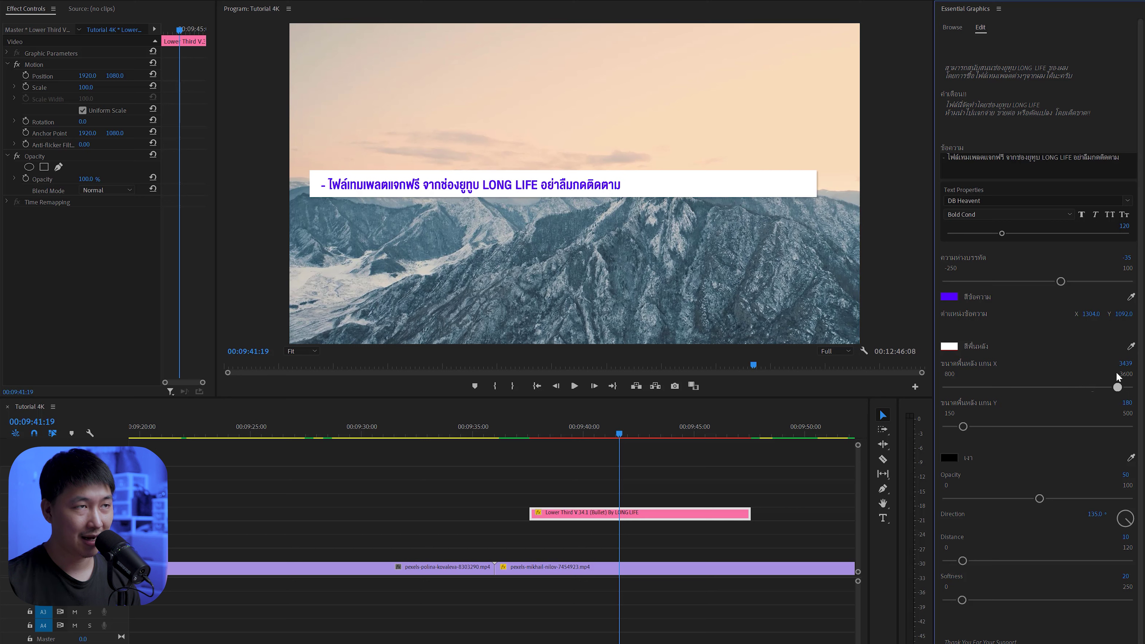
pyautogui.moveTo(964, 427); pyautogui.dragTo(1141, 424)
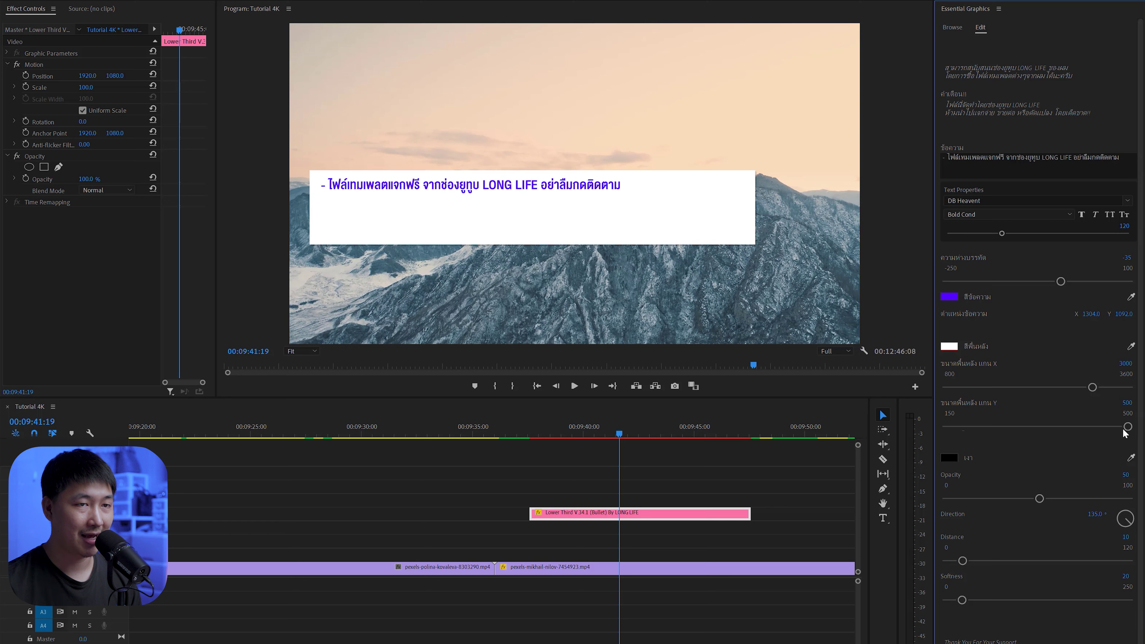
pyautogui.moveTo(1129, 426); pyautogui.dragTo(1006, 426)
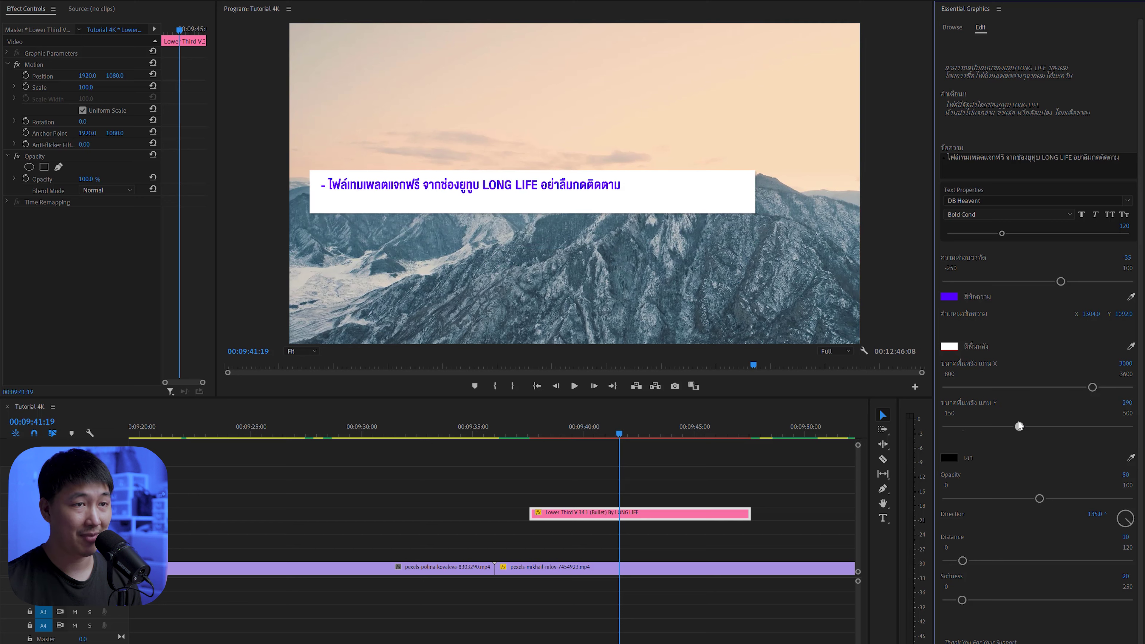
pyautogui.hotkey('ctrl', 'z')
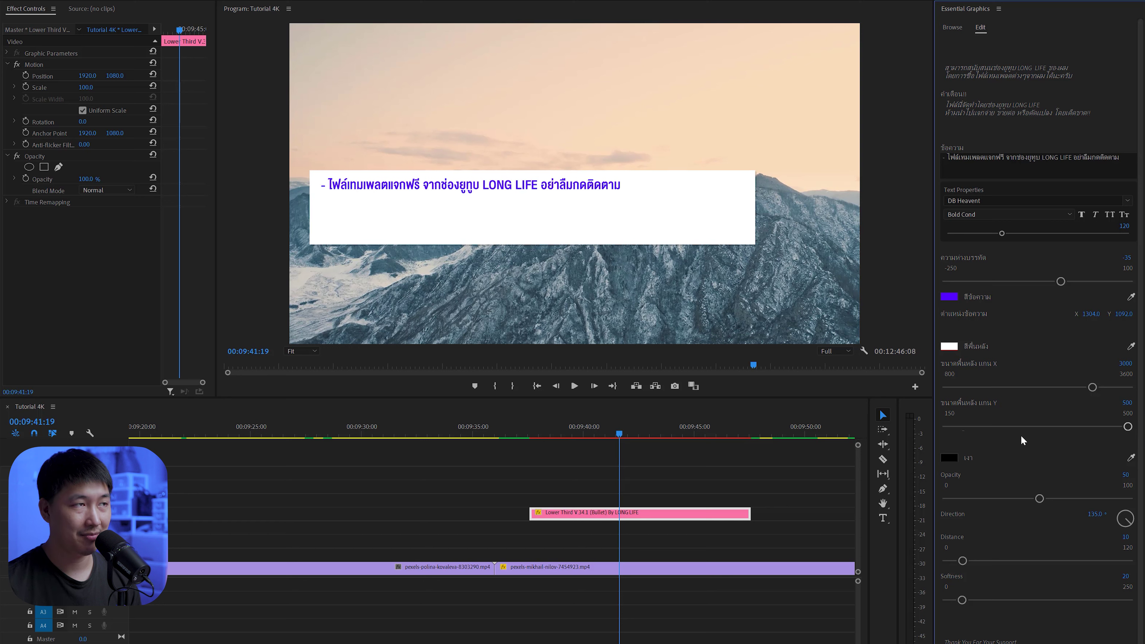
pyautogui.hotkey('ctrl', 'shift', 'z')
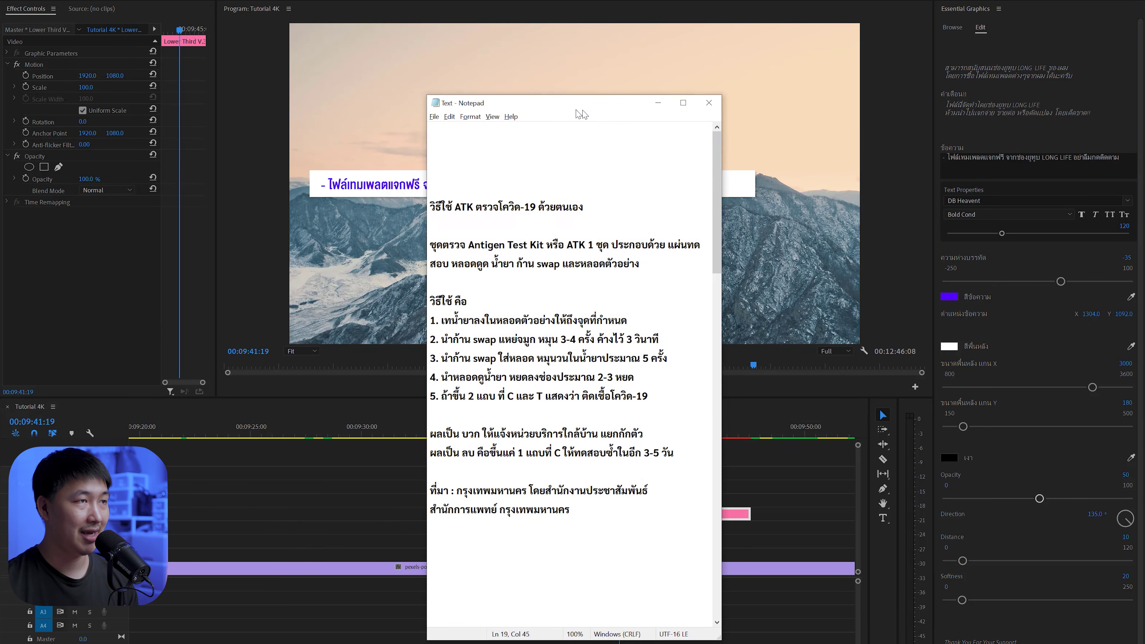
# Centre the Notepad instructions over the preview and select the five numbered steps.
pyautogui.moveTo(574, 97); pyautogui.dragTo(574, 113)
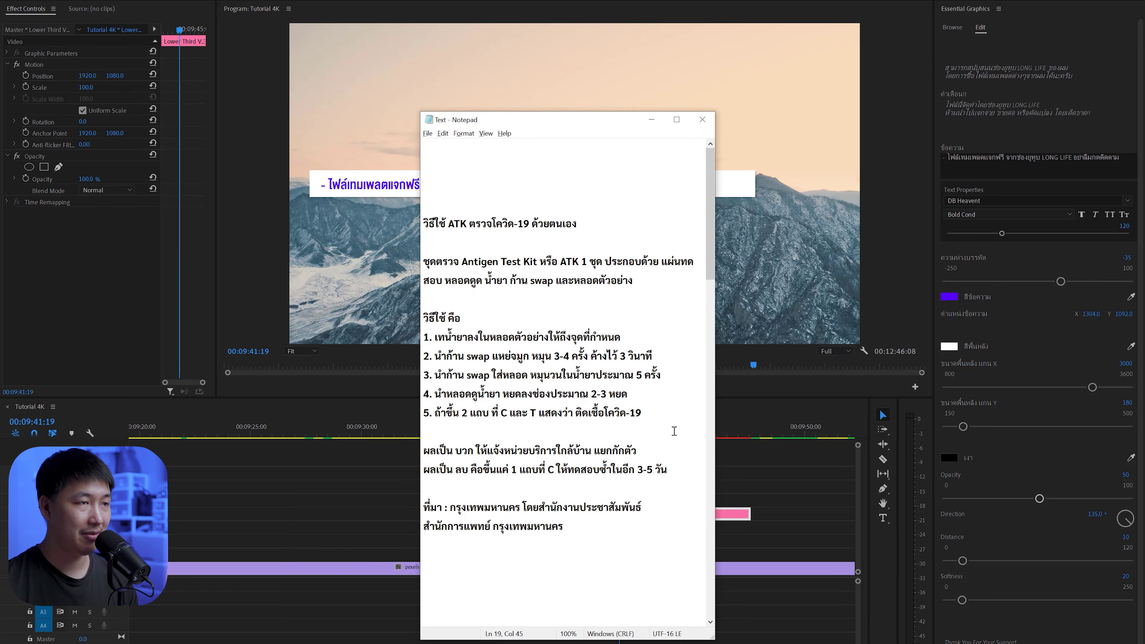
pyautogui.moveTo(673, 414); pyautogui.dragTo(423, 318)
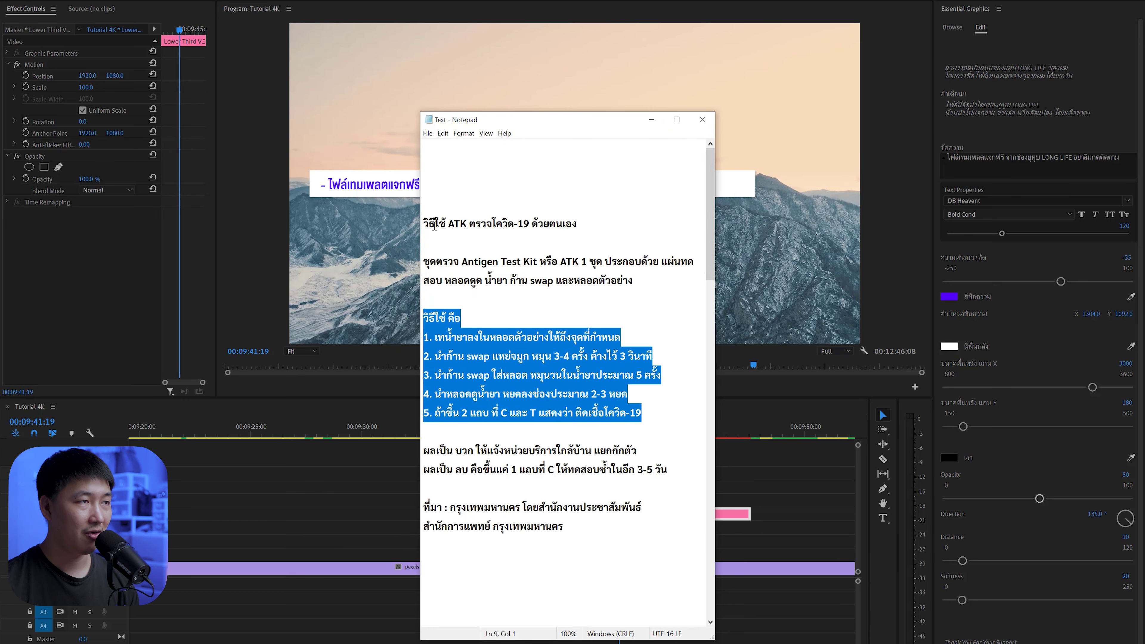
pyautogui.moveTo(435, 224); pyautogui.dragTo(578, 226)
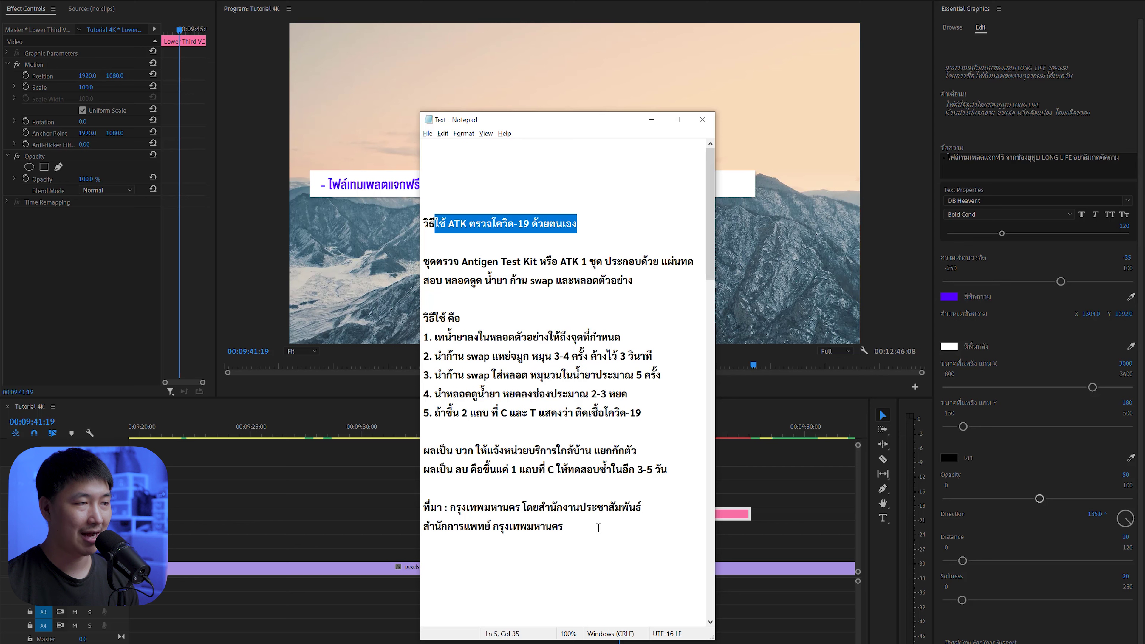
pyautogui.moveTo(599, 528); pyautogui.dragTo(452, 511)
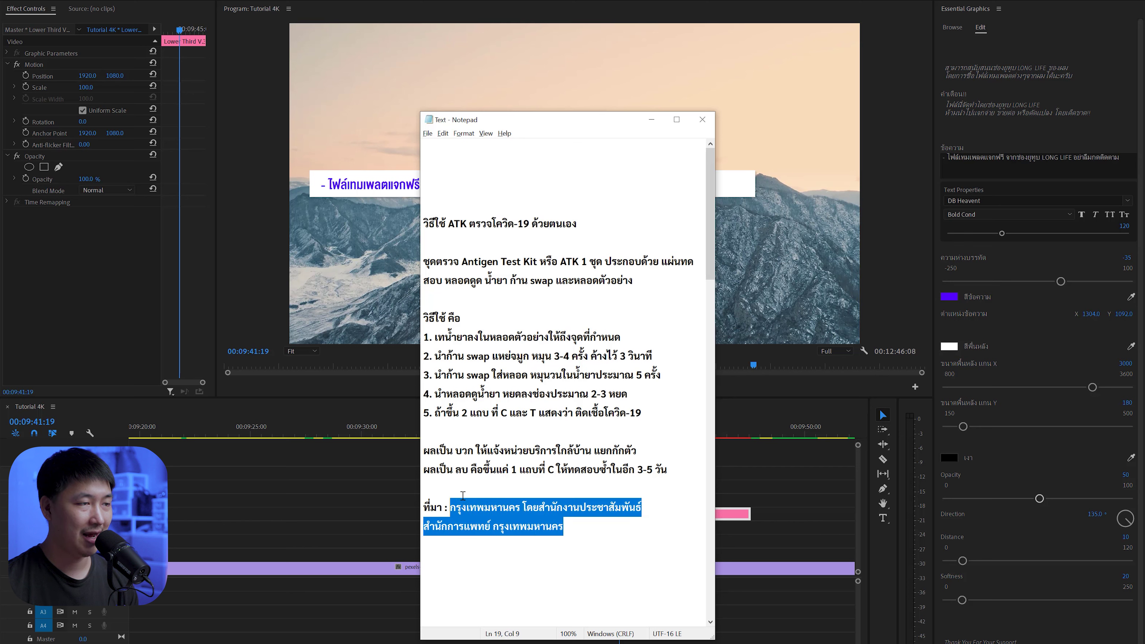
pyautogui.click(463, 496)
pyautogui.moveTo(662, 412); pyautogui.dragTo(393, 335)
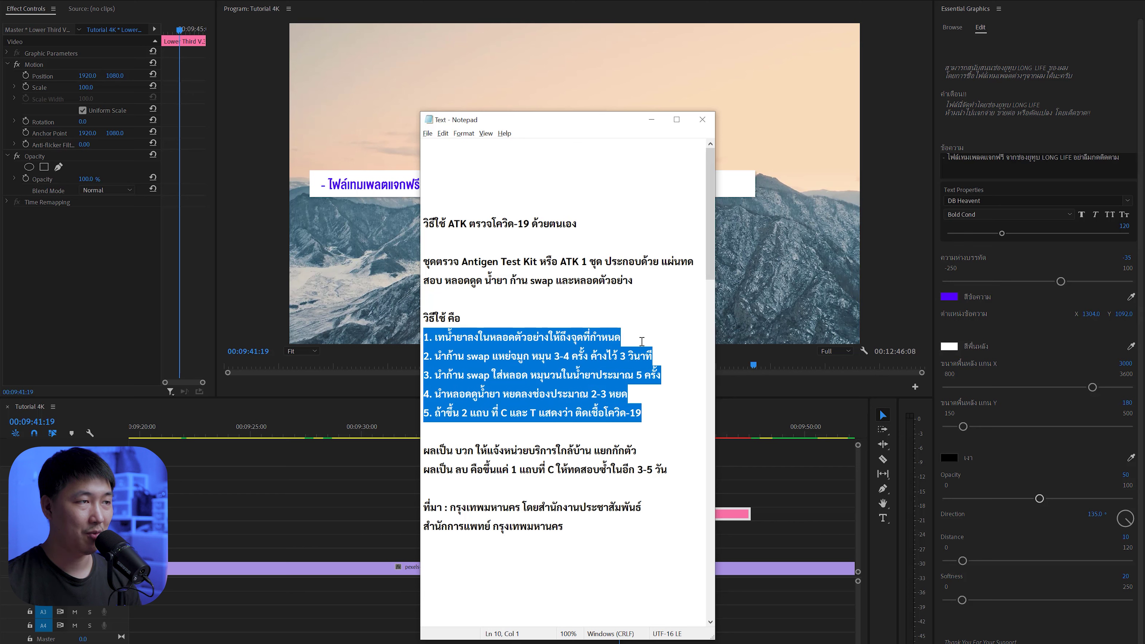
# In Premiere, try widening the white bar, keeping its width at 3000.
pyautogui.hotkey('alt', 'Tab')
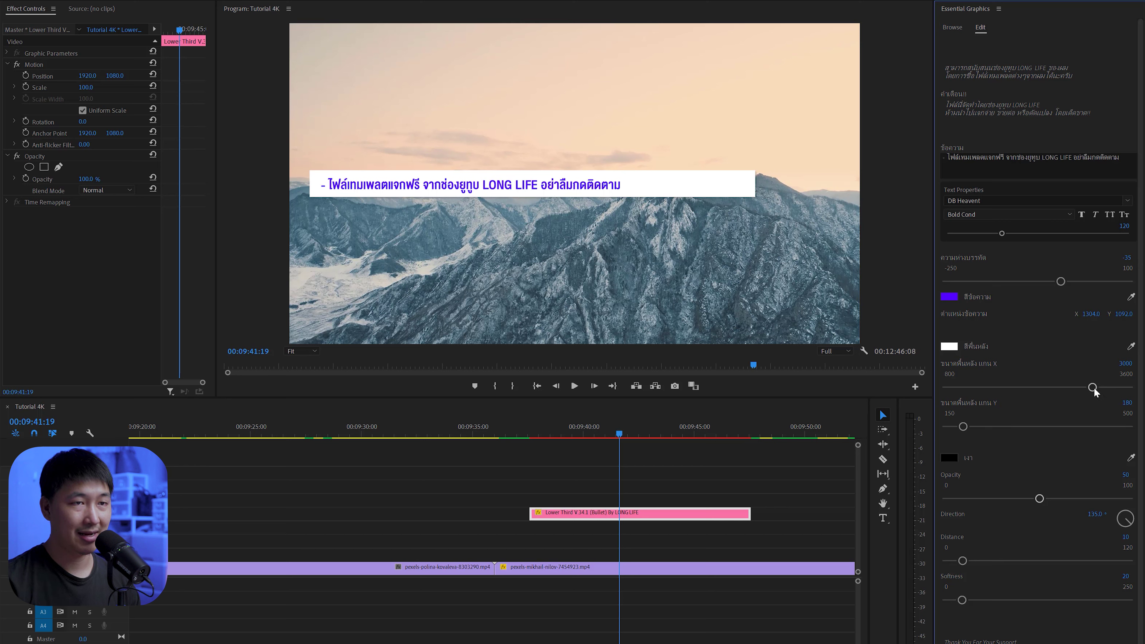
pyautogui.moveTo(1093, 387)
pyautogui.mouseDown()
pyautogui.moveTo(1133, 388)
pyautogui.moveTo(1090, 385)
pyautogui.mouseUp()
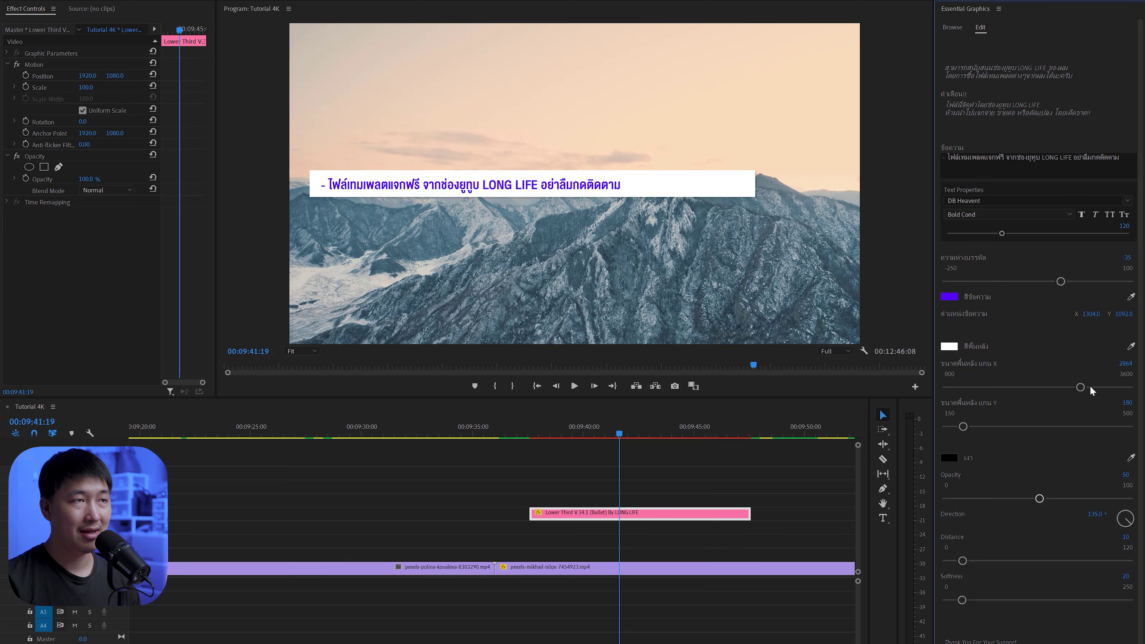
pyautogui.hotkey('alt', 'Tab')
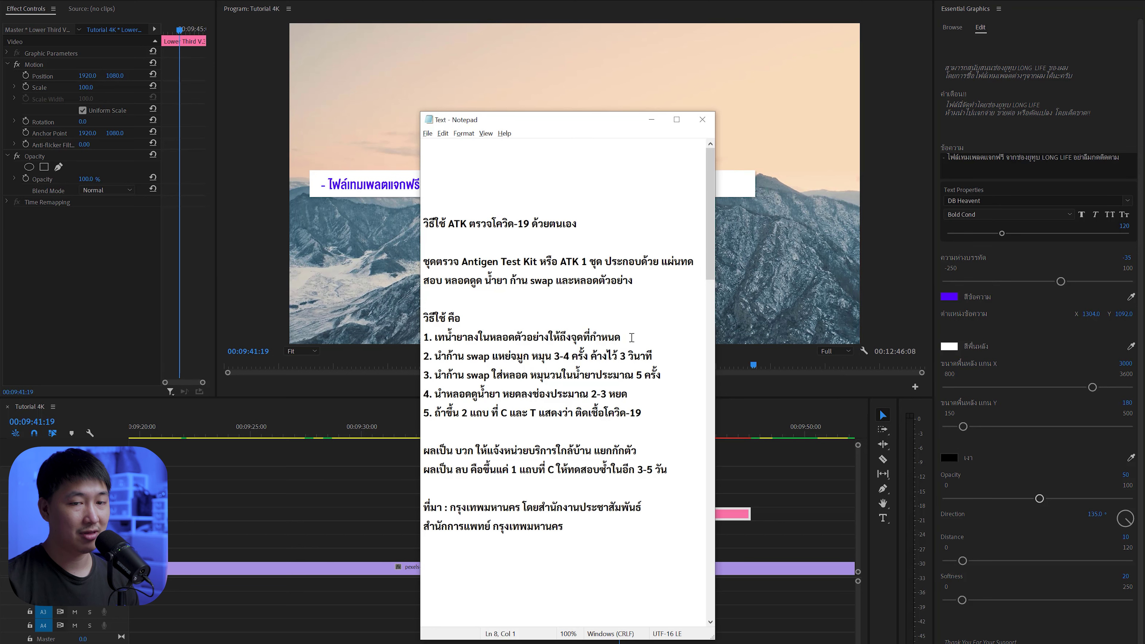
# Lengthen step 3 in Notepad by pasting its swirling phrase again at the end.
pyautogui.moveTo(715, 360); pyautogui.dragTo(910, 341)
pyautogui.moveTo(673, 414); pyautogui.dragTo(369, 341)
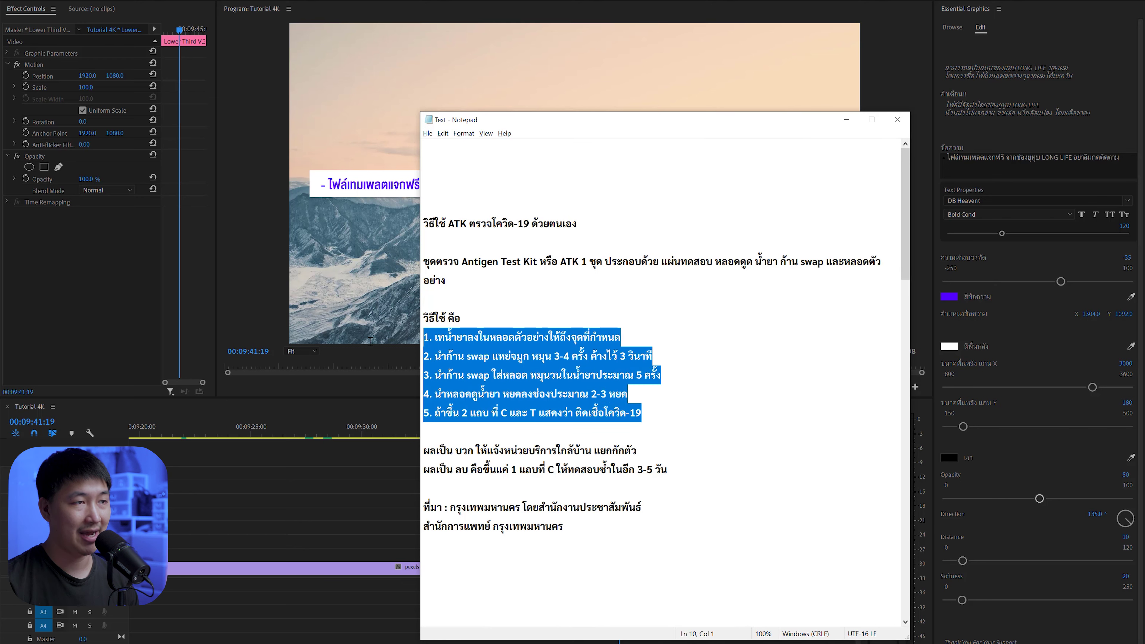
pyautogui.click(690, 374)
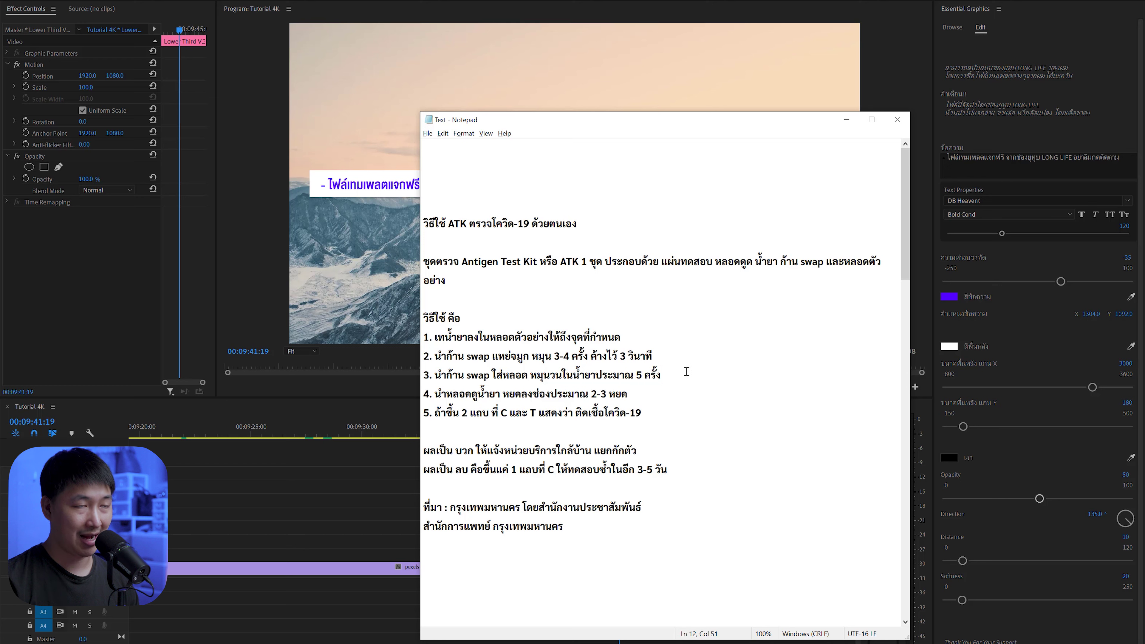
pyautogui.moveTo(687, 372); pyautogui.dragTo(387, 380)
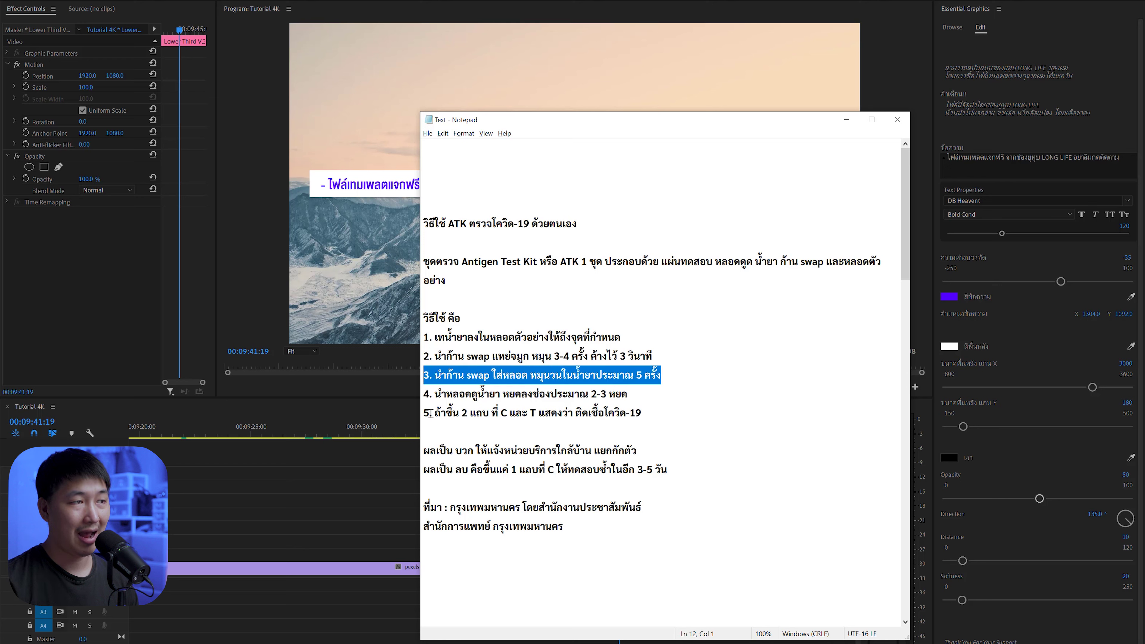
pyautogui.click(675, 377)
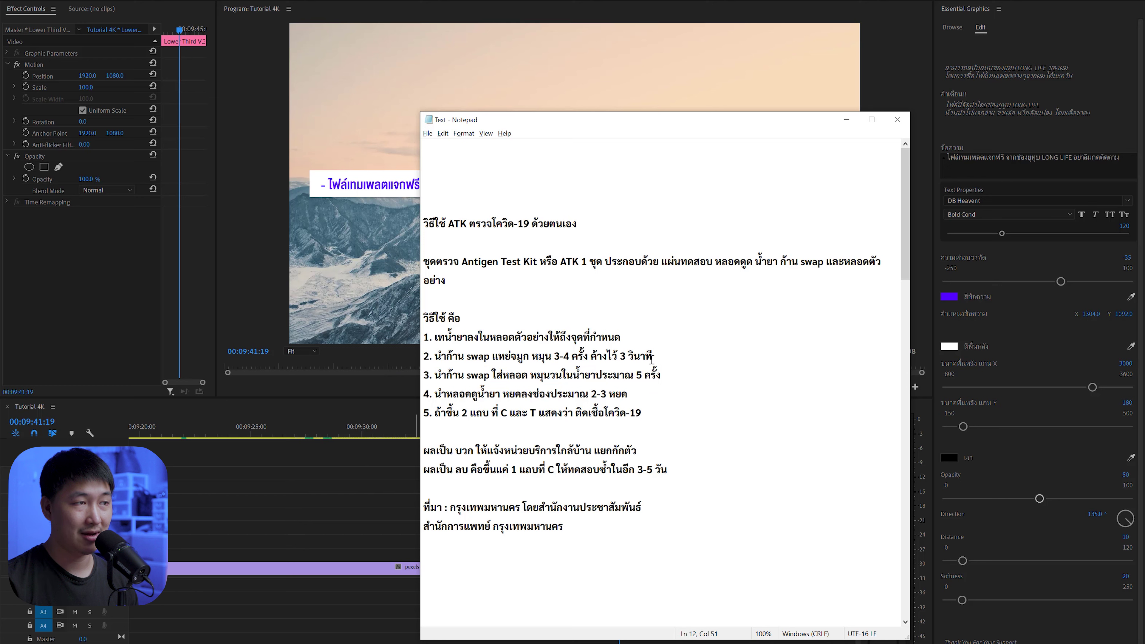
pyautogui.moveTo(531, 377); pyautogui.dragTo(683, 370)
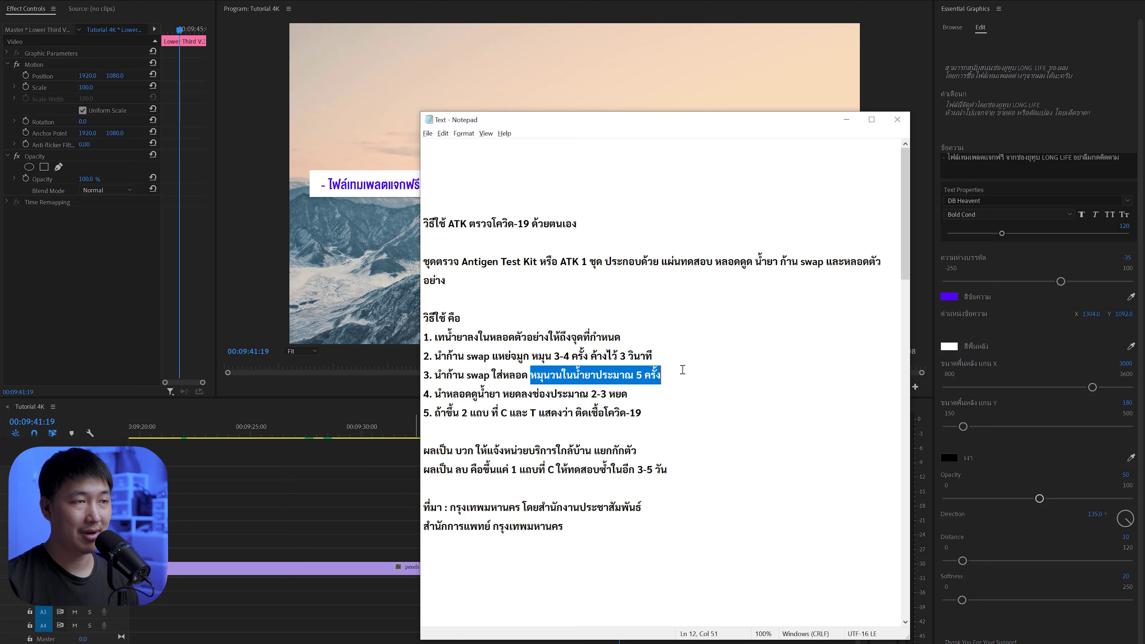
pyautogui.click(705, 374)
pyautogui.write('หมุนวนในน้ำยาประมาณ 5 ครั้ง')
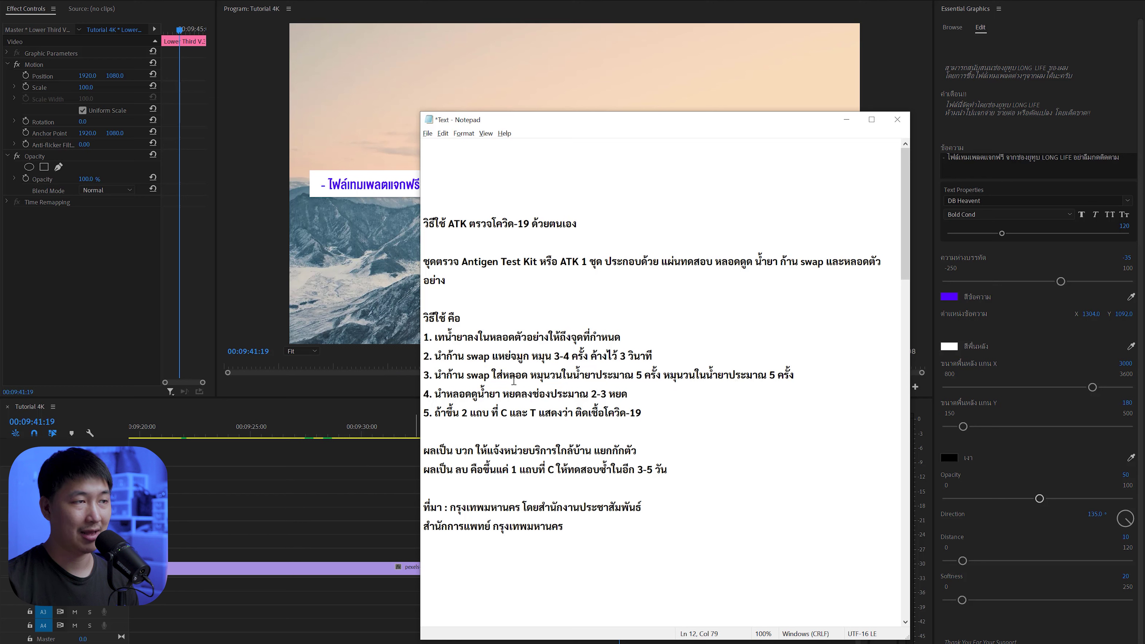
# Select the whole lengthened step 3 line and open the lower-third caption for editing.
pyautogui.moveTo(839, 371); pyautogui.dragTo(395, 374)
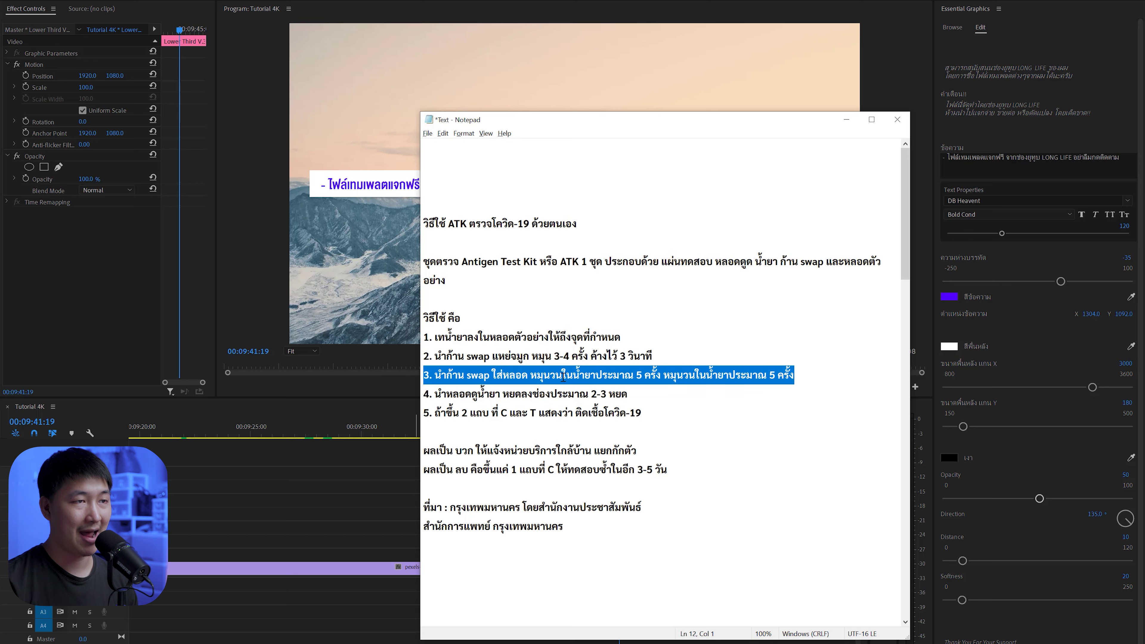
pyautogui.moveTo(825, 374); pyautogui.dragTo(417, 383)
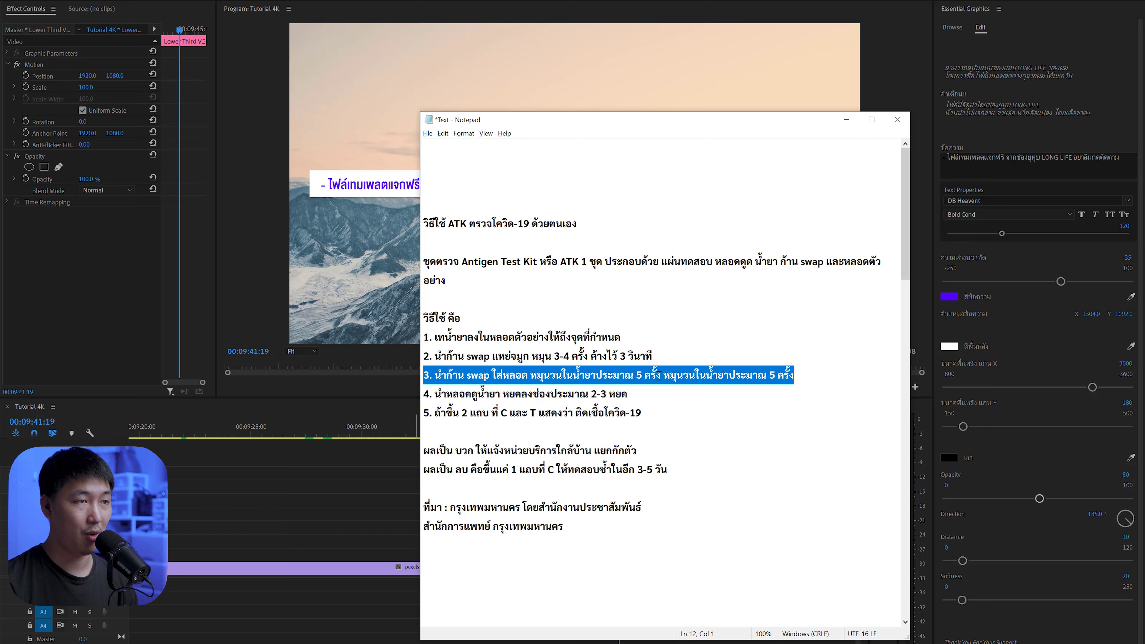
pyautogui.moveTo(676, 381); pyautogui.dragTo(801, 383)
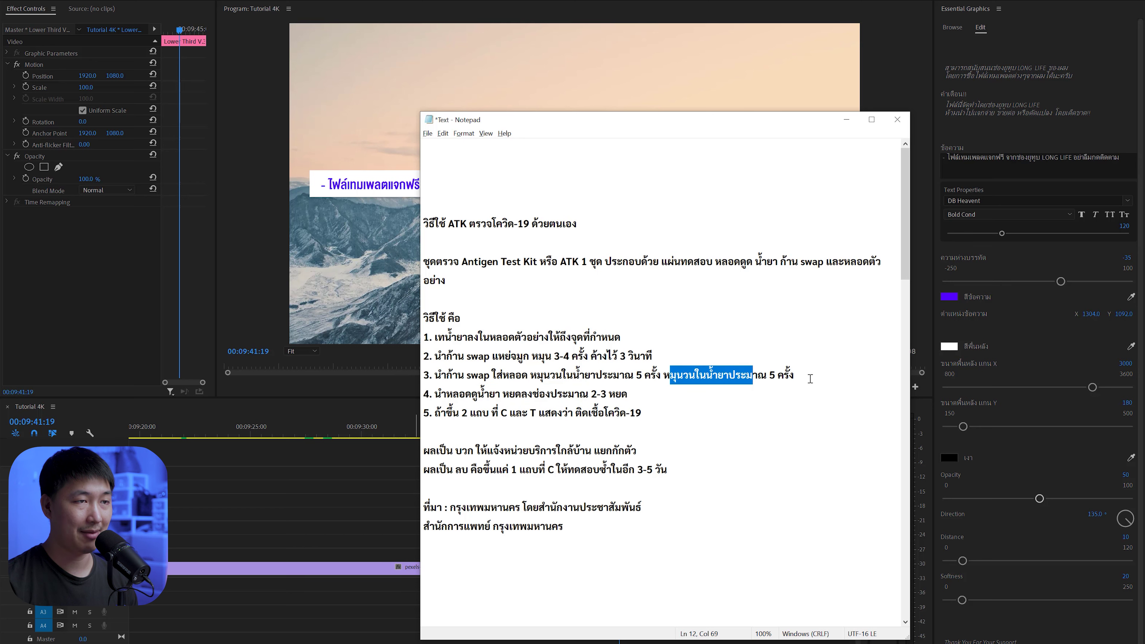
pyautogui.click(423, 393)
pyautogui.hotkey('shift', 'Up')
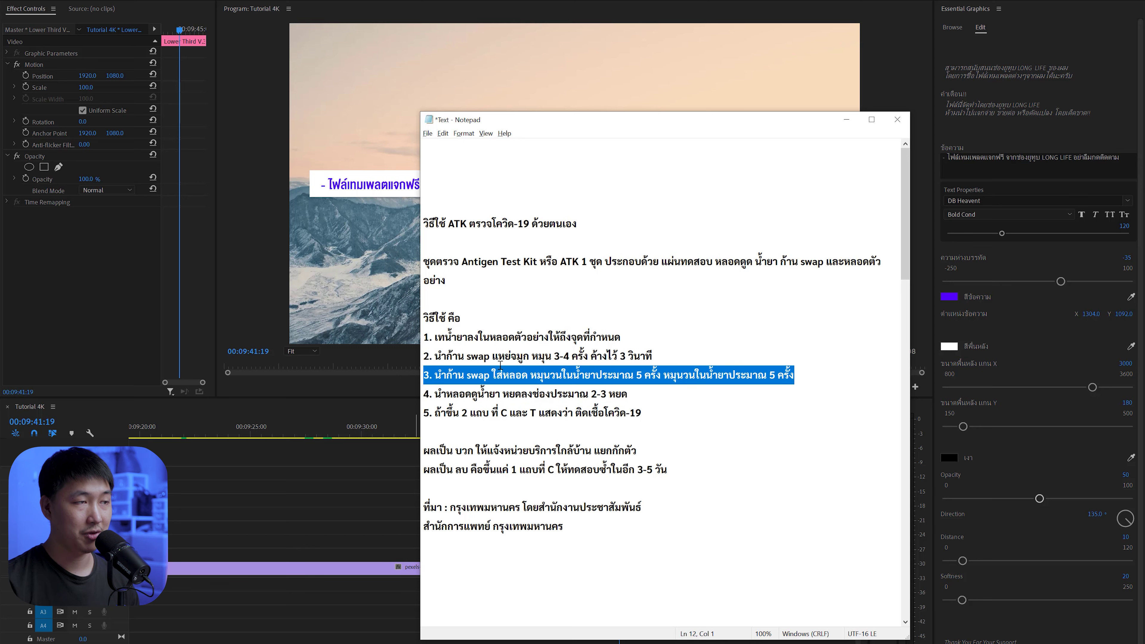
pyautogui.click(999, 162)
# Replace the caption with the step 3 line and widen the white bar to 3185.
pyautogui.hotkey('ctrl', 'a')
pyautogui.hotkey('ctrl', 'v')
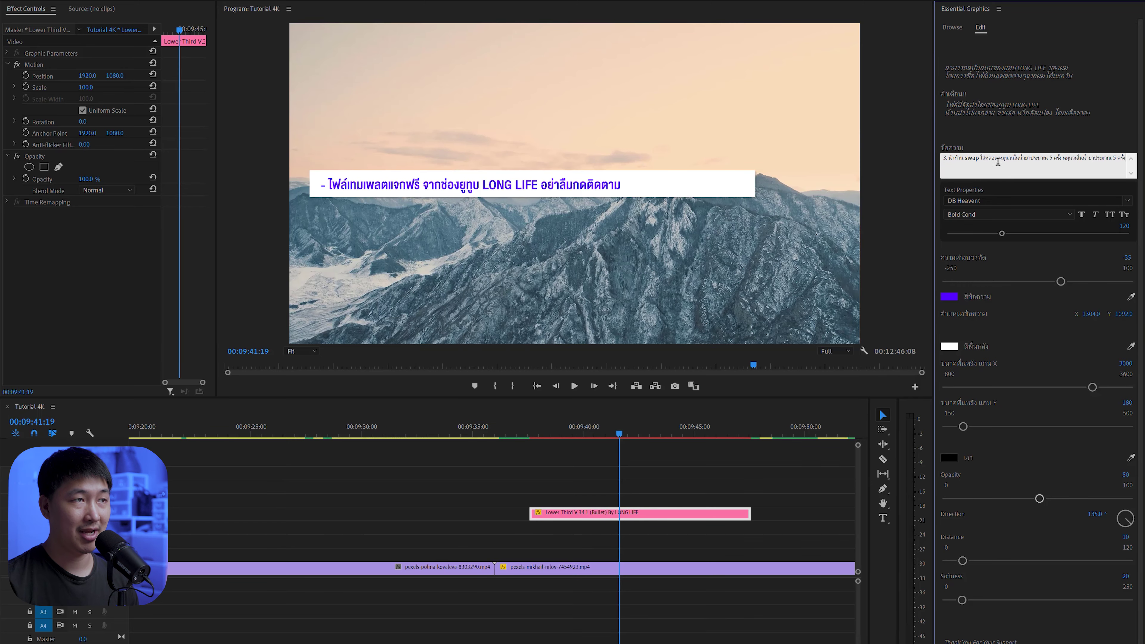
pyautogui.click(1037, 111)
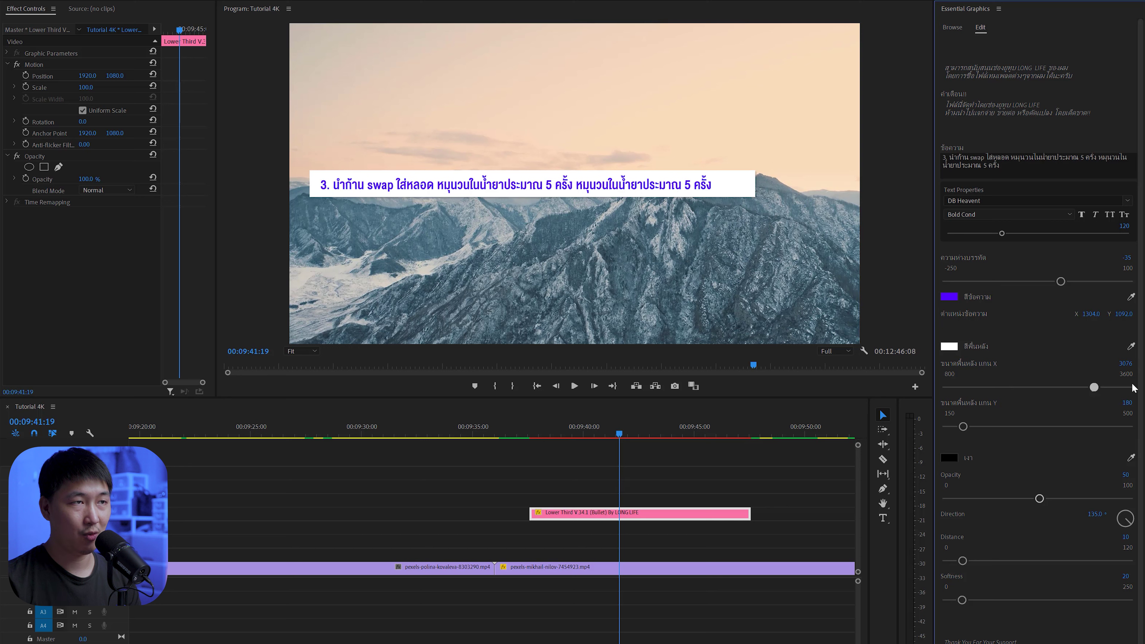
pyautogui.moveTo(1135, 388)
pyautogui.mouseDown()
pyautogui.moveTo(1067, 384)
pyautogui.moveTo(1101, 378)
pyautogui.mouseUp()
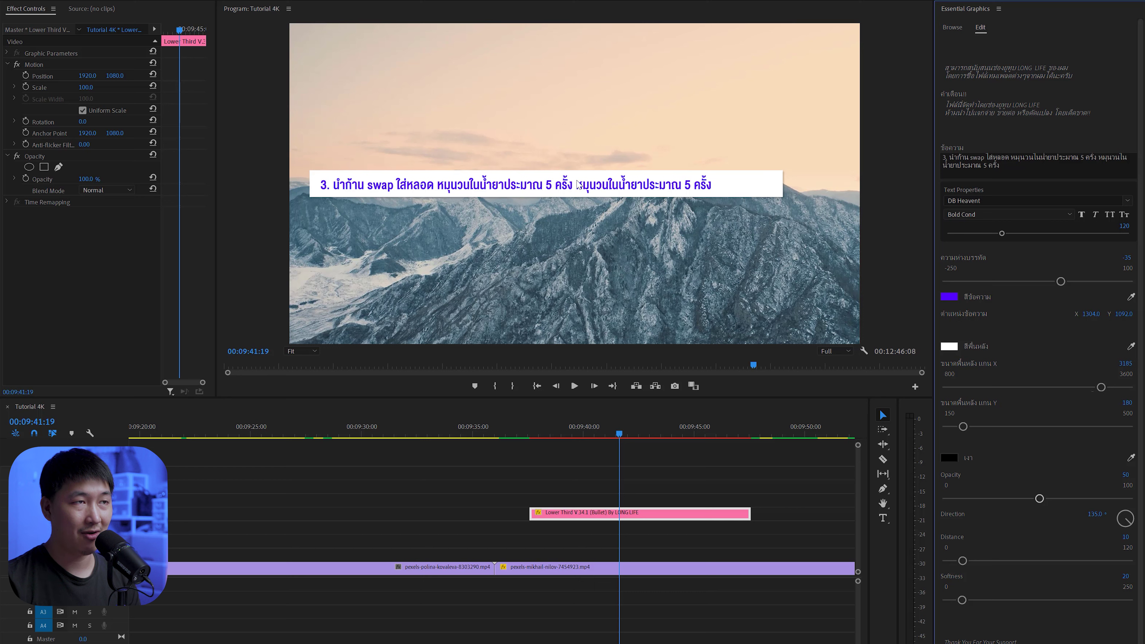
pyautogui.hotkey('alt', 'Tab')
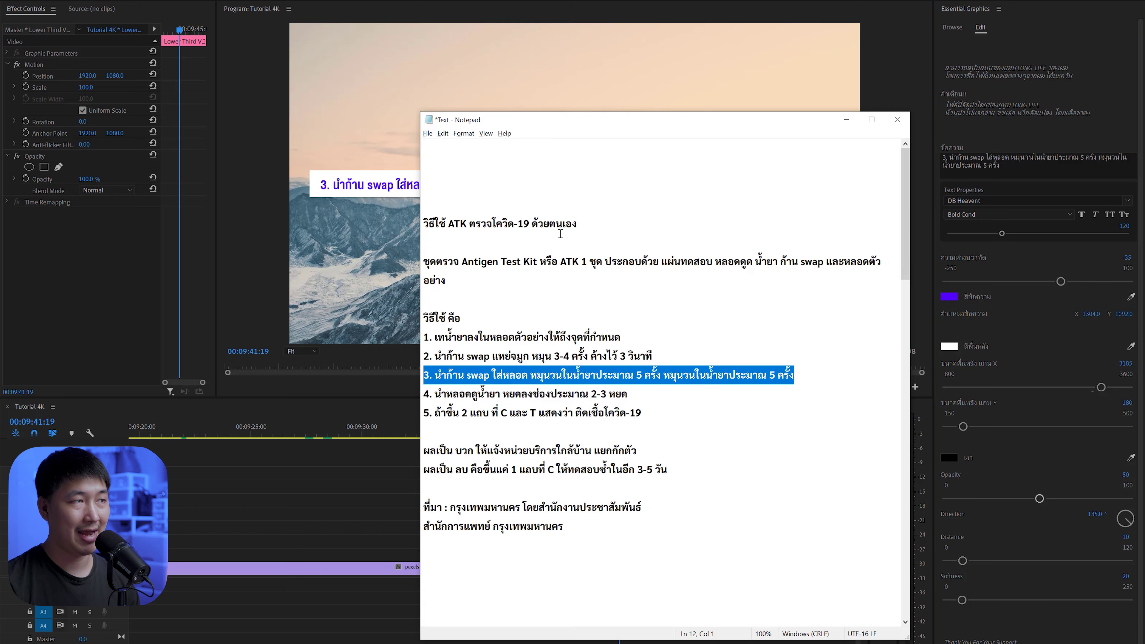
# Try the step 1 line as the caption and shrink the white bar to fit it.
pyautogui.click(1038, 84)
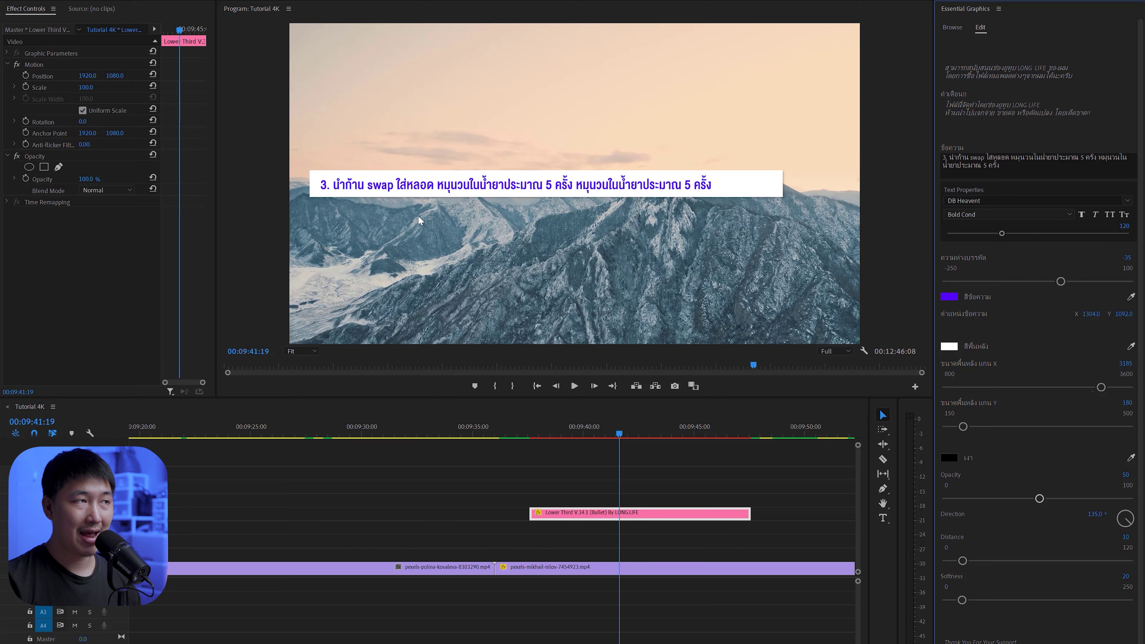
pyautogui.hotkey('alt', 'Tab')
pyautogui.moveTo(435, 337); pyautogui.dragTo(523, 356)
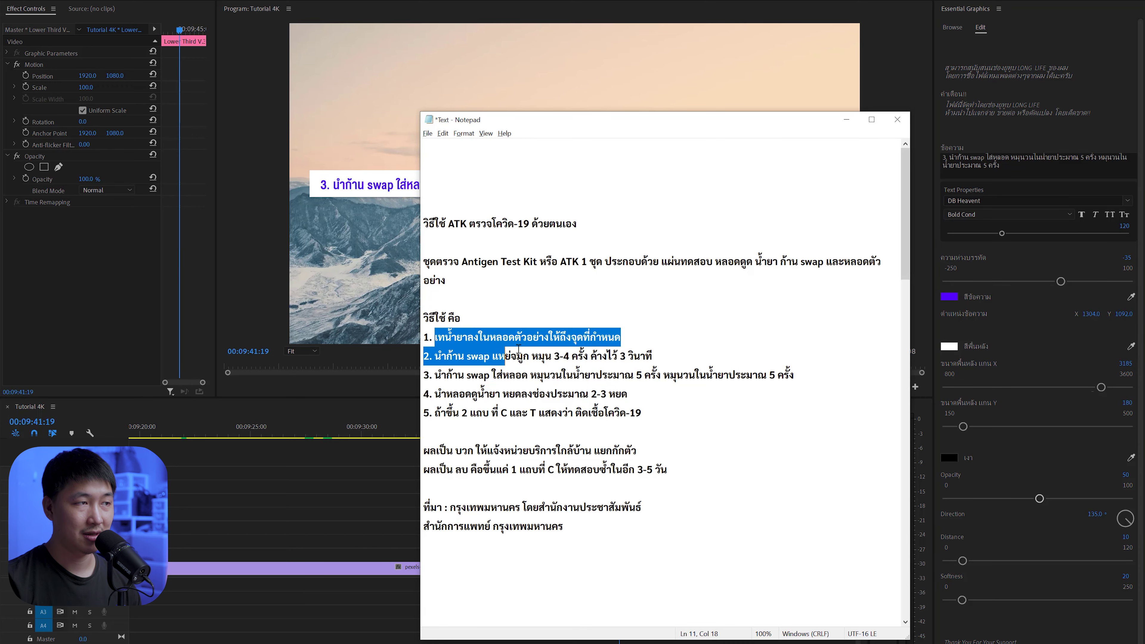
pyautogui.hotkey('alt', 'Tab')
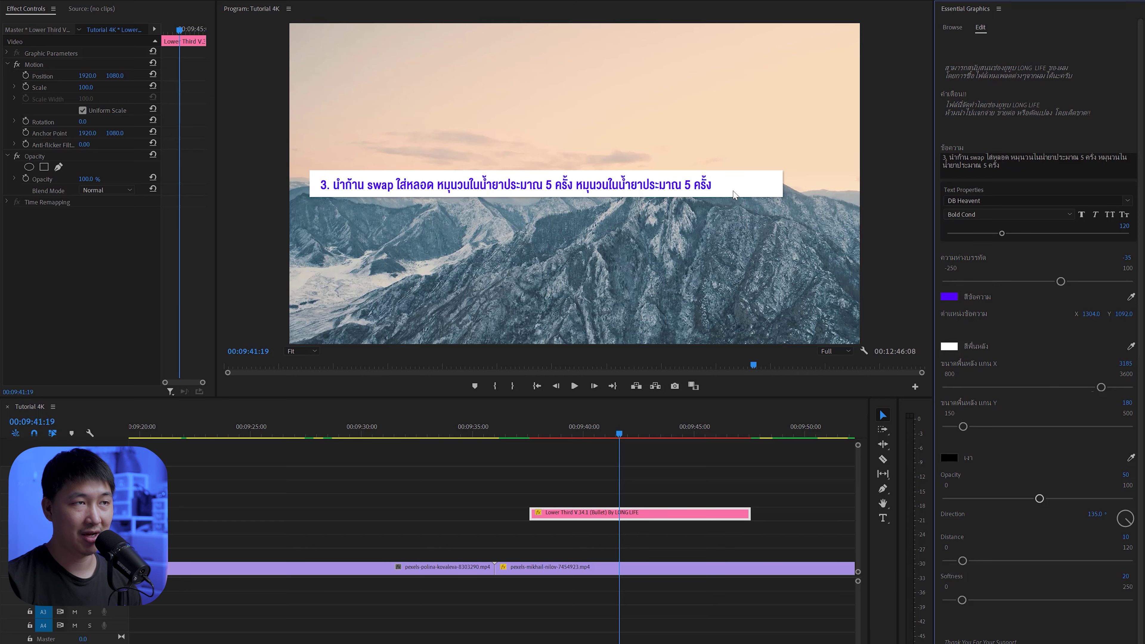
pyautogui.hotkey('alt', 'Tab')
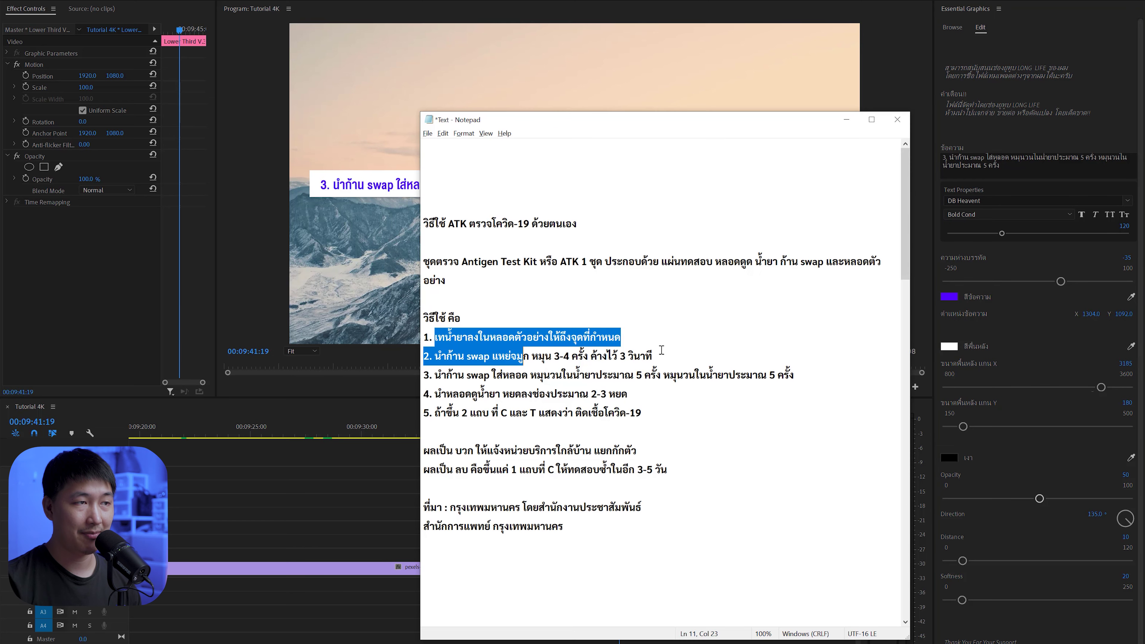
pyautogui.moveTo(651, 336)
pyautogui.mouseDown()
pyautogui.moveTo(459, 331)
pyautogui.moveTo(435, 308)
pyautogui.mouseUp()
pyautogui.hotkey('ctrl', 'c')
pyautogui.click(1064, 158)
pyautogui.hotkey('ctrl', 'a')
pyautogui.hotkey('ctrl', 'v')
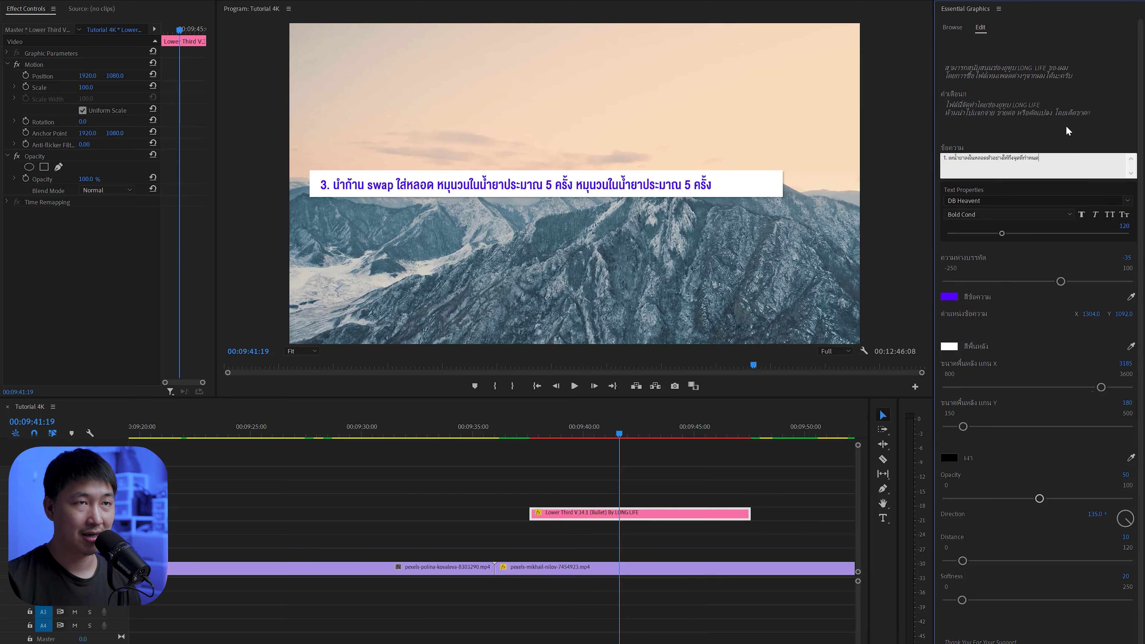
pyautogui.moveTo(1102, 387); pyautogui.dragTo(1032, 387)
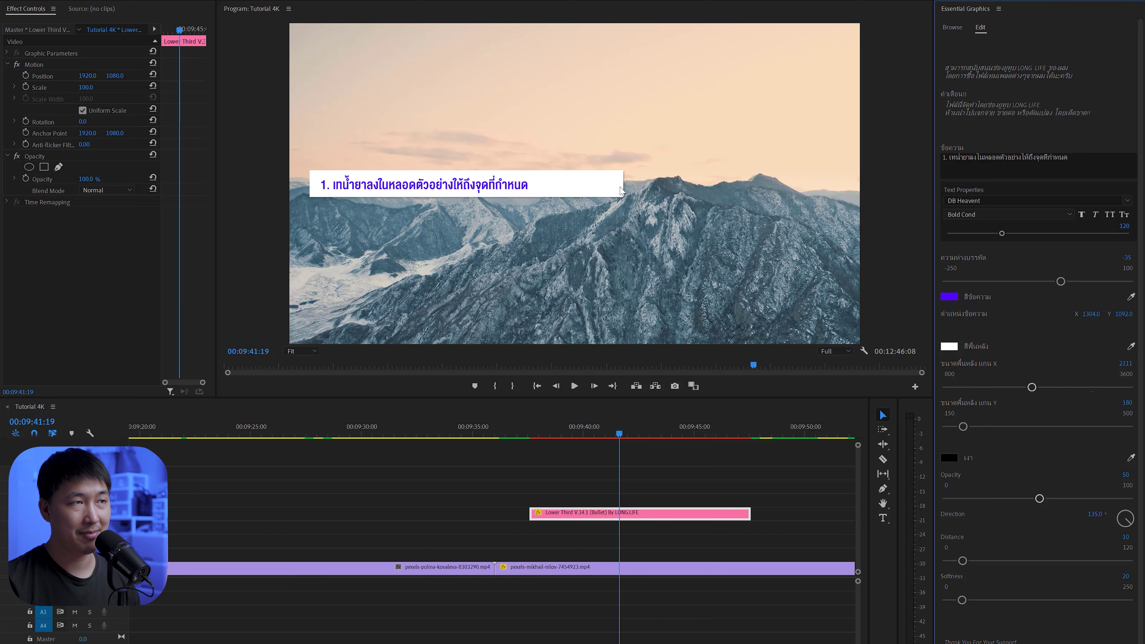
# Paste the step 3 line back into the caption and widen the white bar to 3118.
pyautogui.hotkey('alt', 'Tab')
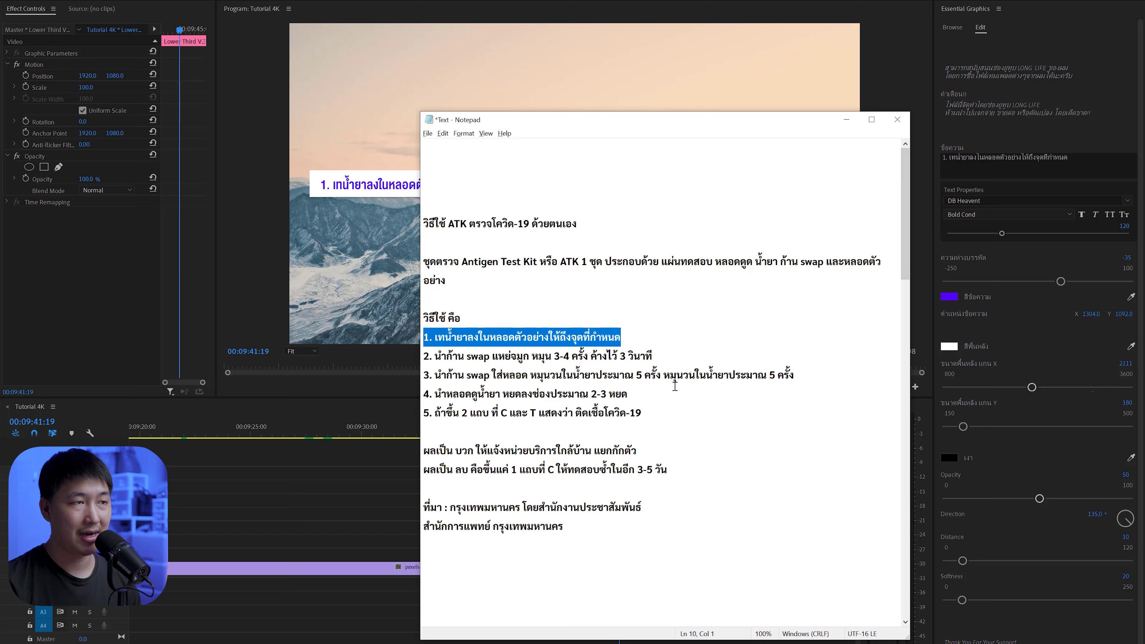
pyautogui.moveTo(797, 374); pyautogui.dragTo(407, 383)
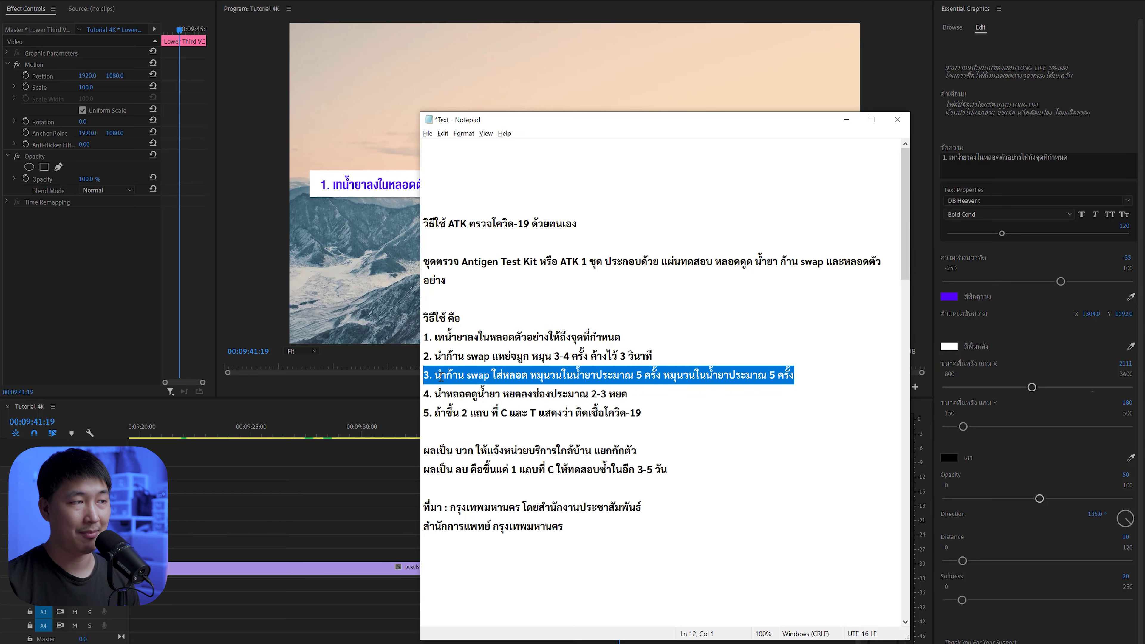
pyautogui.click(1036, 169)
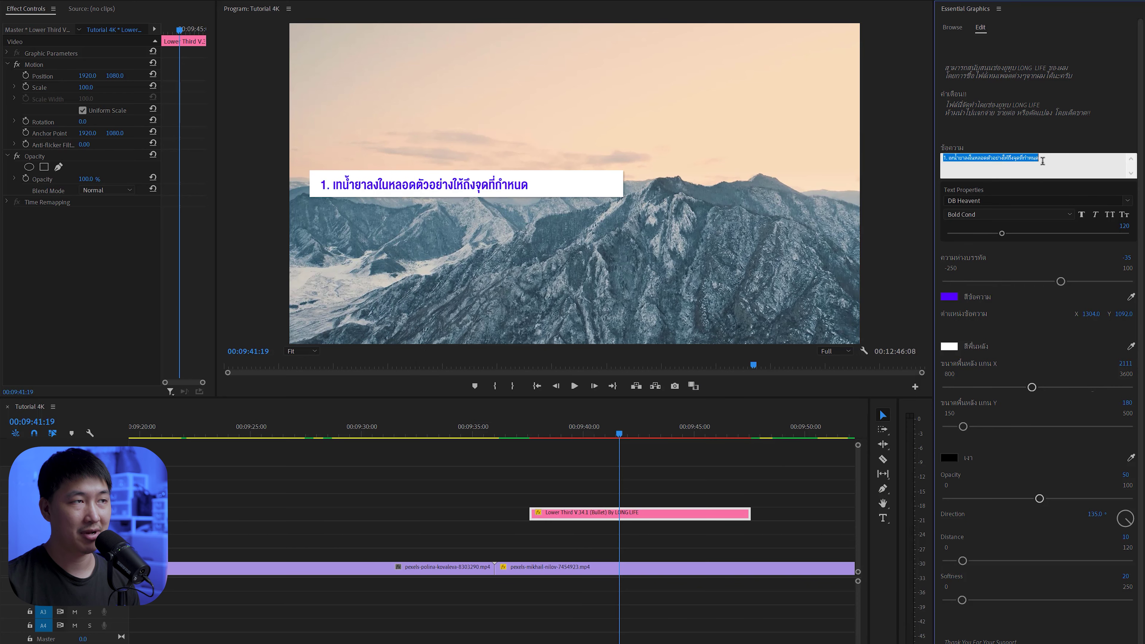
pyautogui.hotkey('ctrl', 'a')
pyautogui.hotkey('ctrl', 'v')
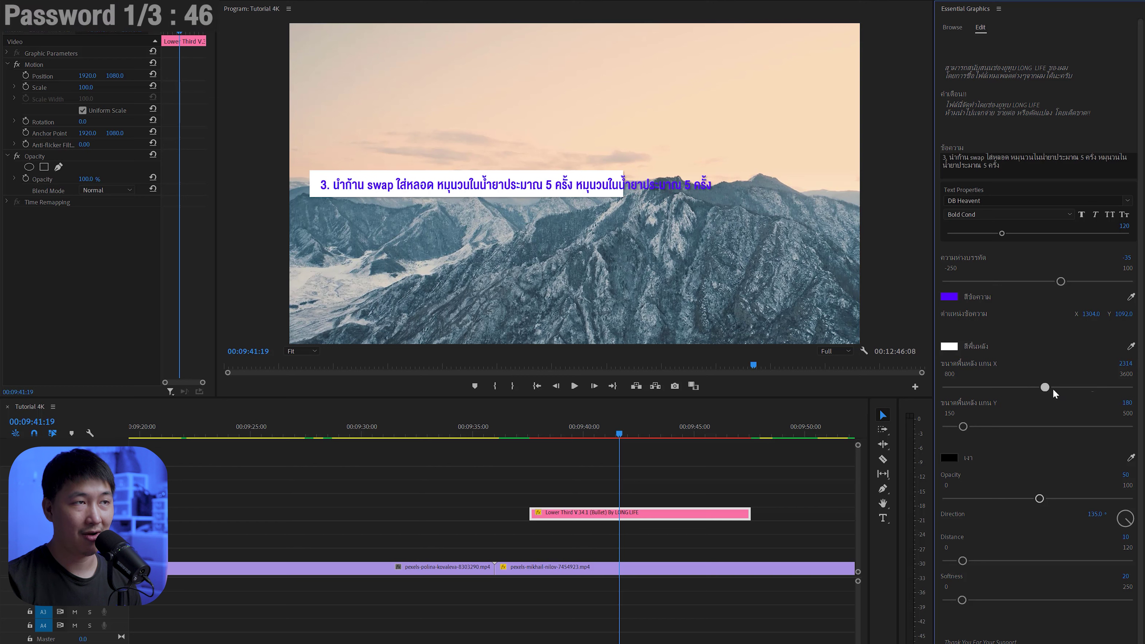
pyautogui.moveTo(1054, 388); pyautogui.dragTo(1082, 389)
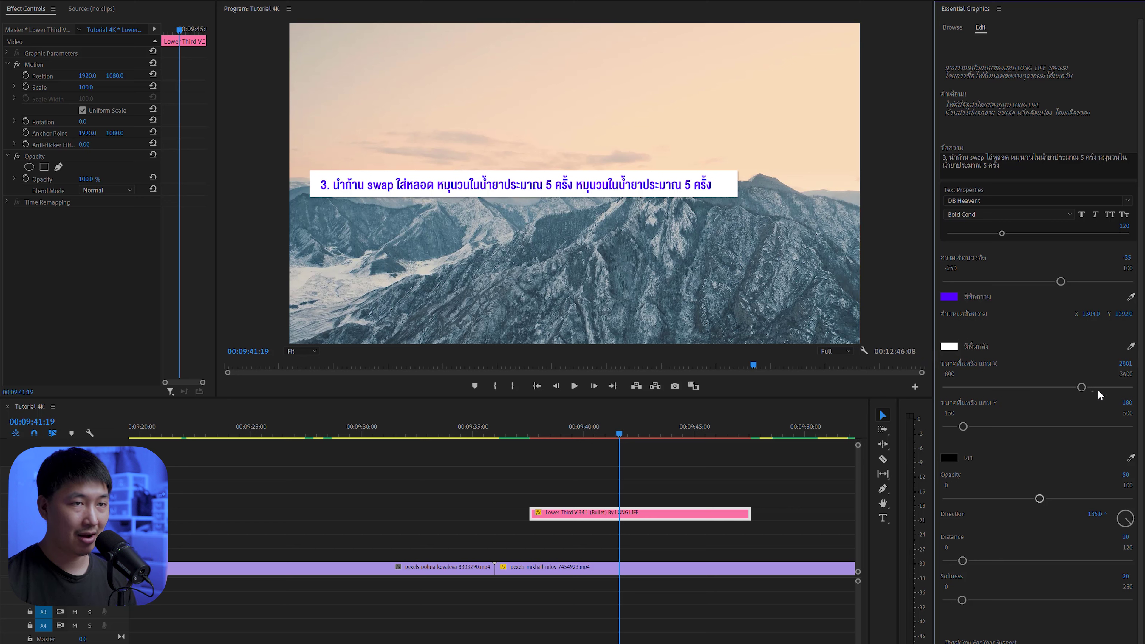
pyautogui.hotkey('alt', 'Tab')
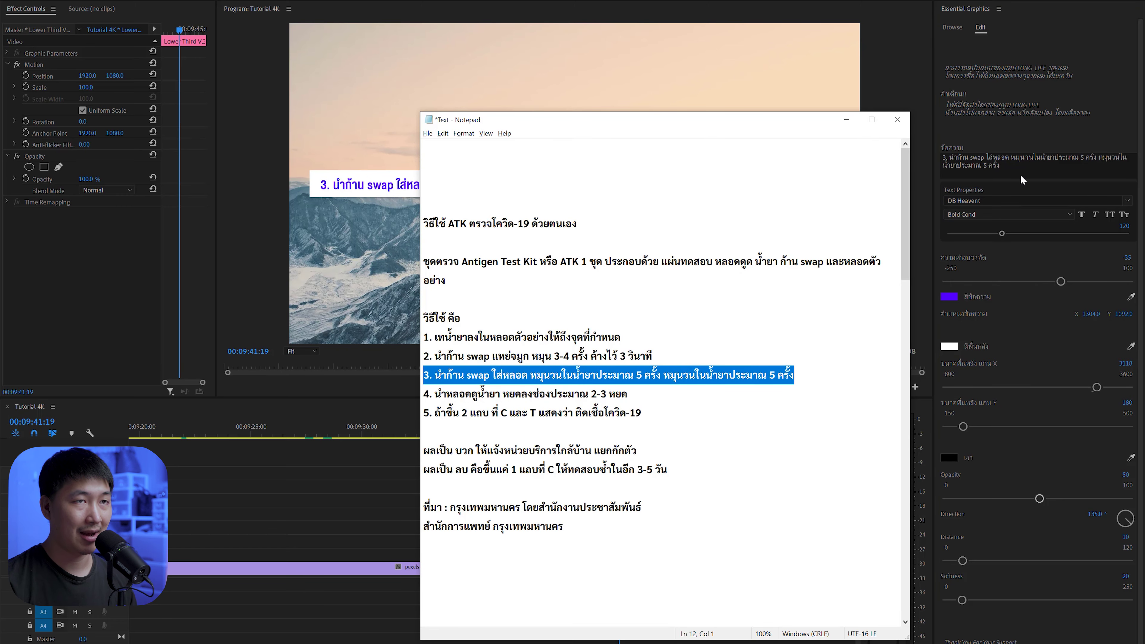
# Remove the repeated phrase from the step 3 line in Notepad and copy the cleaned line.
pyautogui.hotkey('alt', 'Tab')
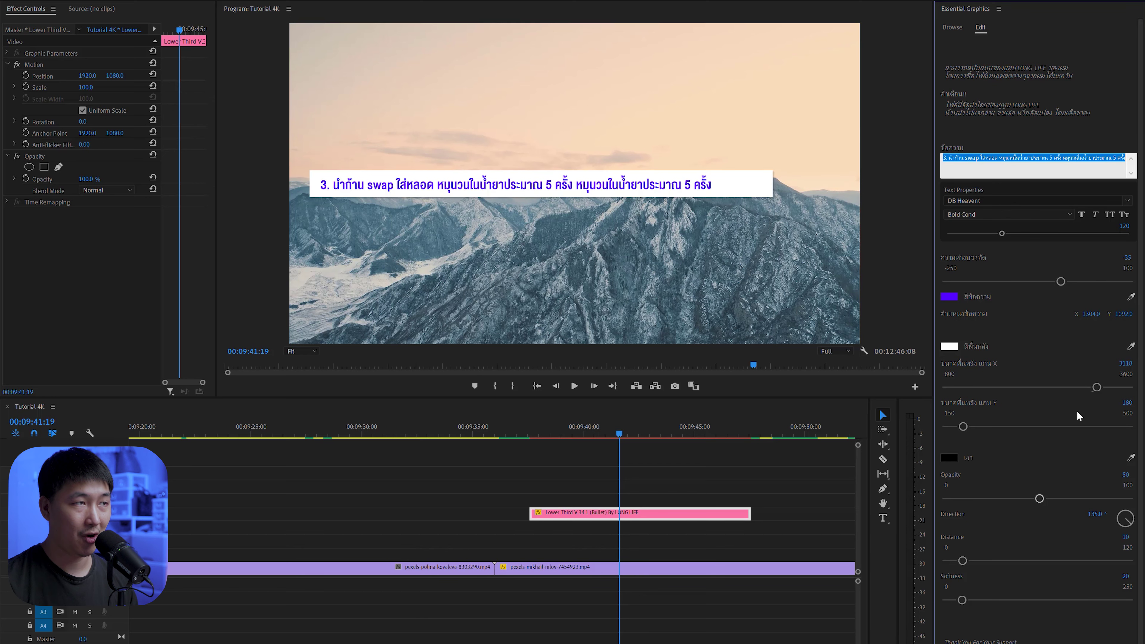
pyautogui.hotkey('alt', 'Tab')
pyautogui.moveTo(661, 375); pyautogui.dragTo(851, 376)
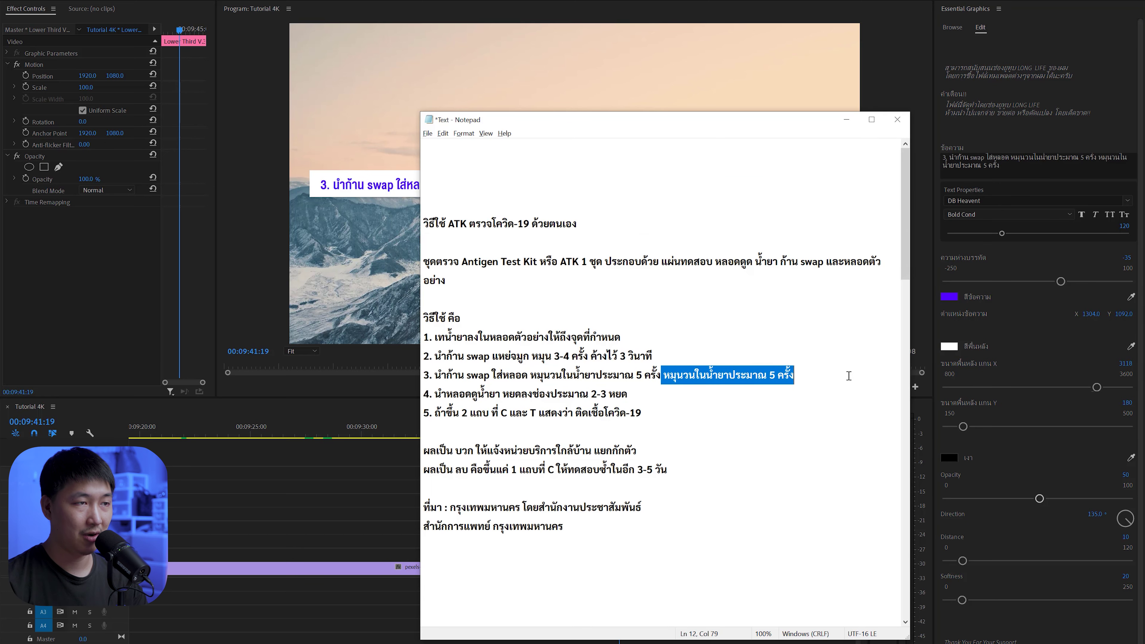
pyautogui.press('BackSpace')
pyautogui.moveTo(692, 375); pyautogui.dragTo(424, 376)
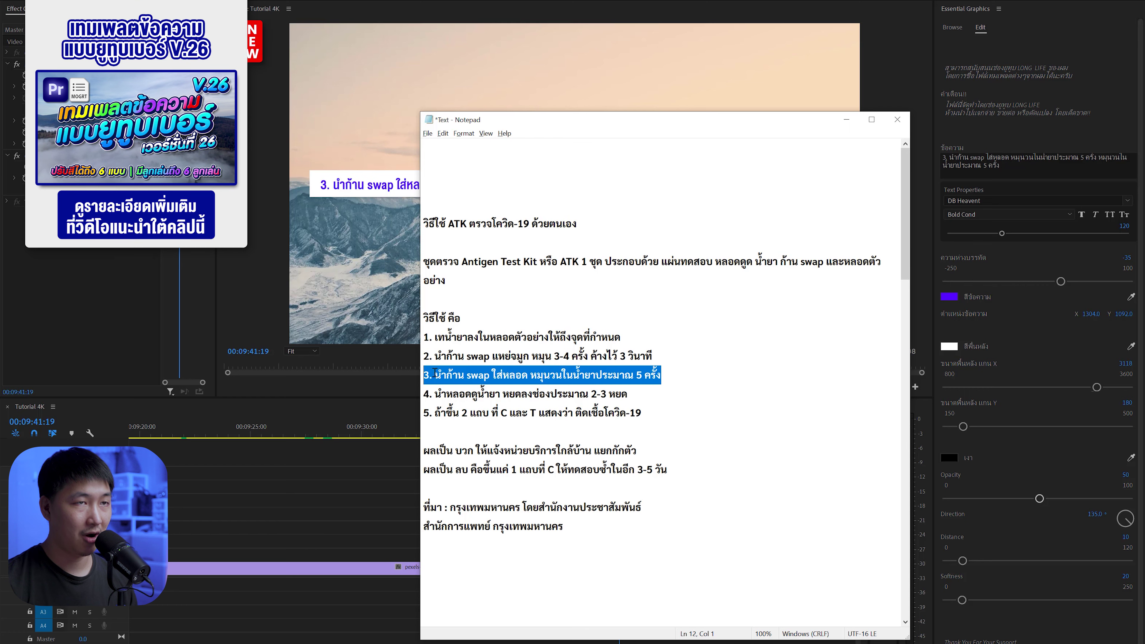
pyautogui.hotkey('ctrl', 'c')
# Replace the caption with the cleaned step 3 line and narrow the white bar to 2856.
pyautogui.click(1039, 170)
pyautogui.hotkey('ctrl', 'a')
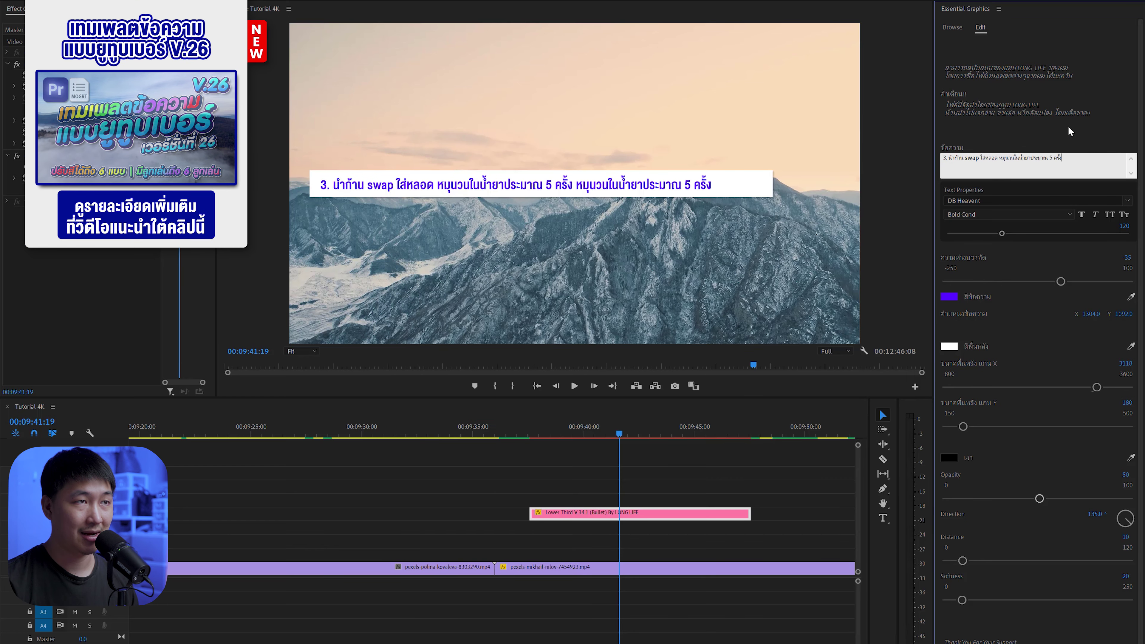
pyautogui.hotkey('ctrl', 'v')
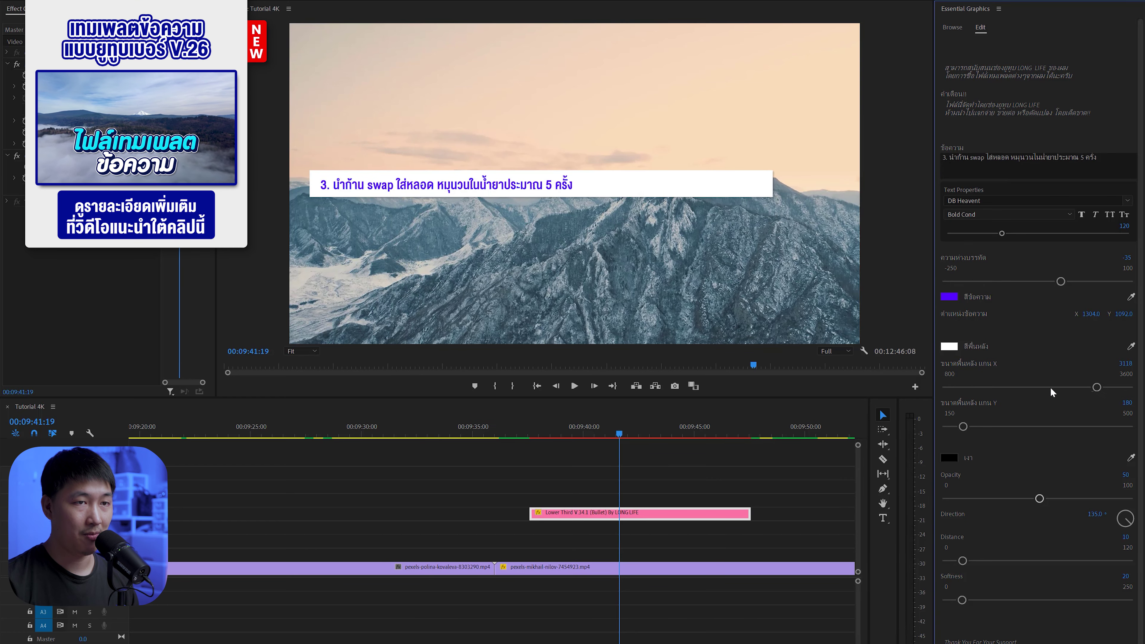
pyautogui.moveTo(1097, 387)
pyautogui.mouseDown()
pyautogui.moveTo(1011, 387)
pyautogui.moveTo(1091, 387)
pyautogui.moveTo(1079, 387)
pyautogui.mouseUp()
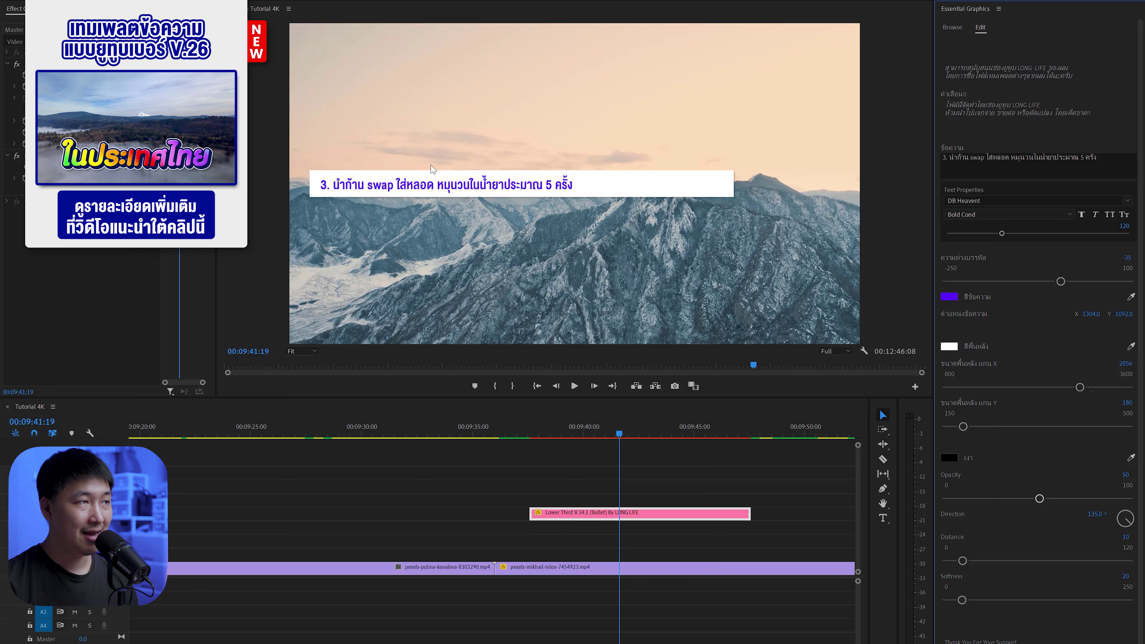
pyautogui.click(1001, 162)
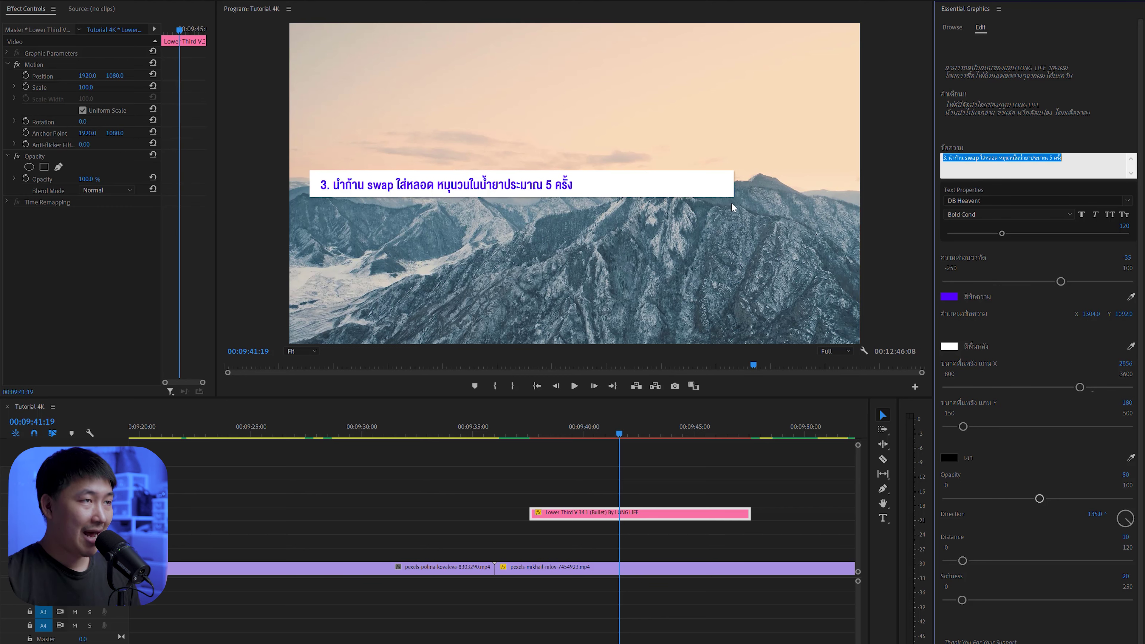
pyautogui.hotkey('alt', 'Tab')
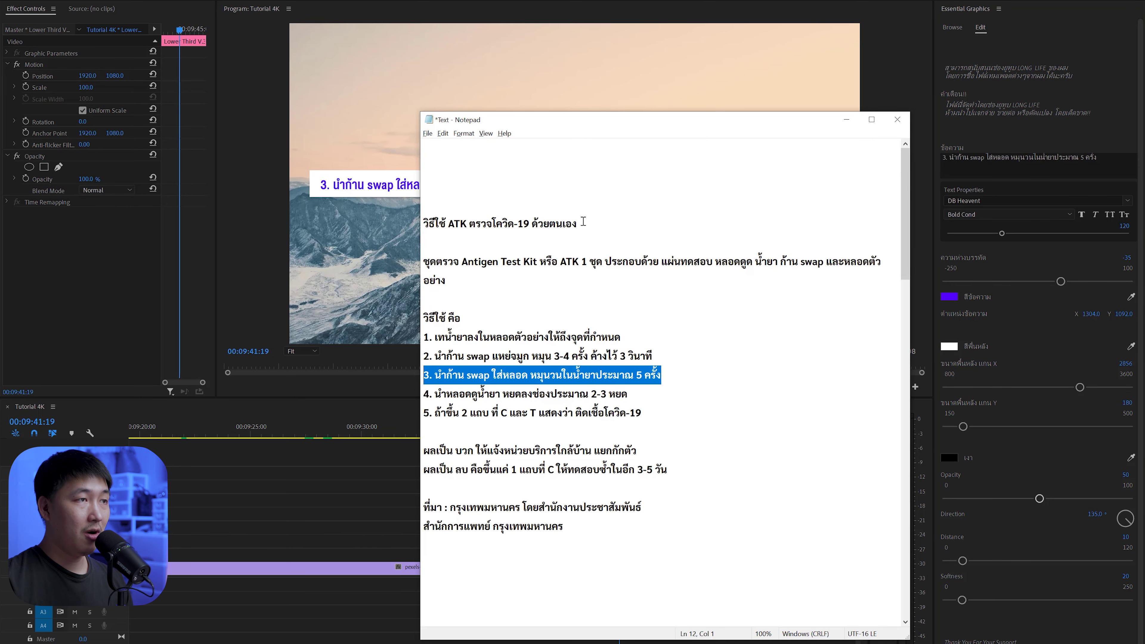
# Copy the heading line 'วิธีใช้ ATK ตรวจโควิด-19 ด้วยตนเอง' from the Notepad script.
pyautogui.moveTo(582, 223); pyautogui.dragTo(372, 225)
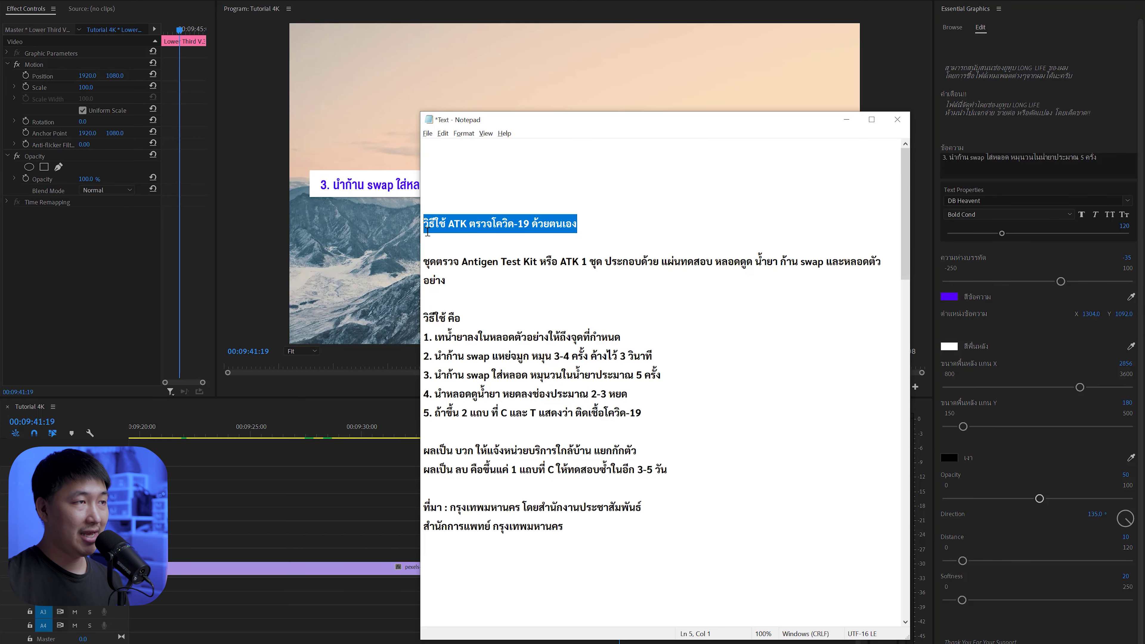
pyautogui.moveTo(597, 230); pyautogui.dragTo(384, 230)
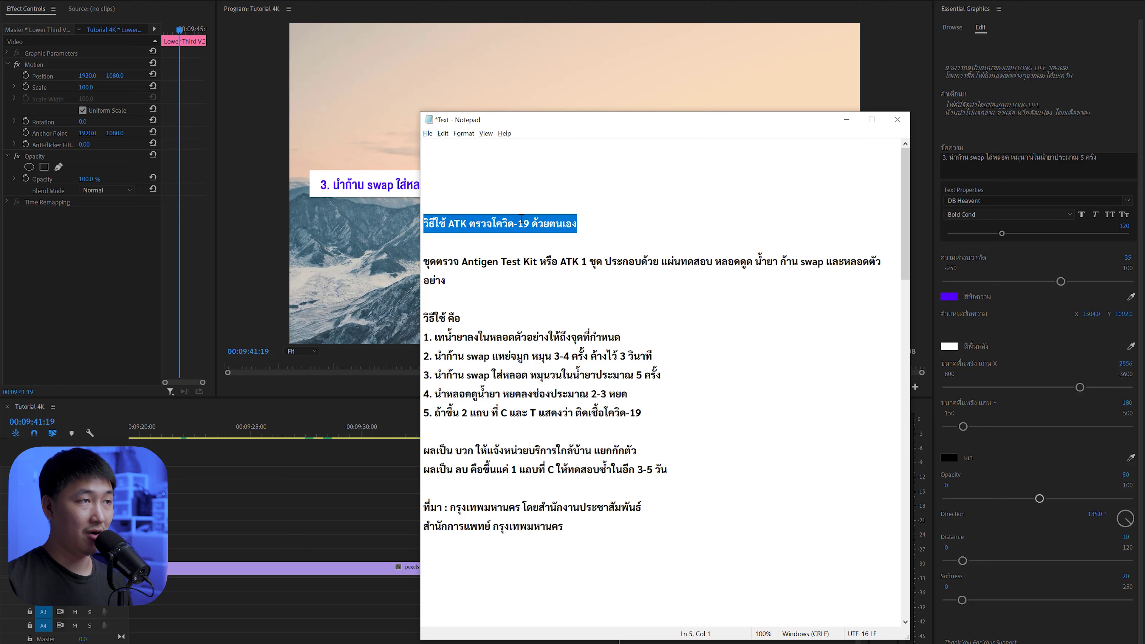
pyautogui.rightClick(523, 224)
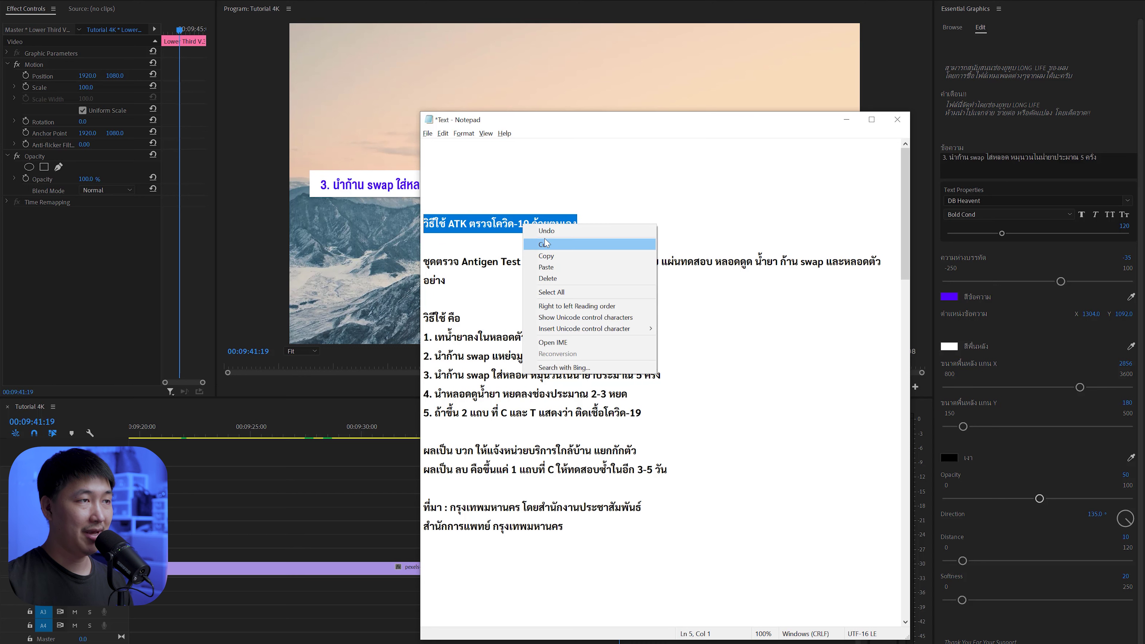
pyautogui.click(548, 255)
pyautogui.click(1033, 157)
# Alt-drag a copy of the lower third to the track above and raise its bar to Position Y 880.
pyautogui.hotkey('ctrl', 'v')
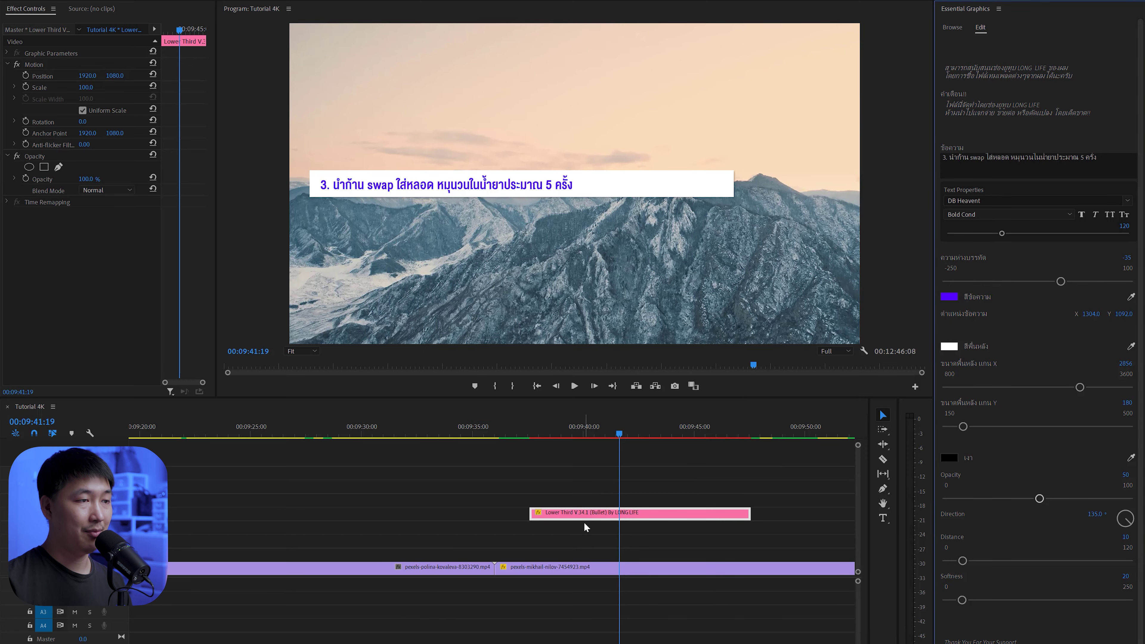
pyautogui.press('alt')
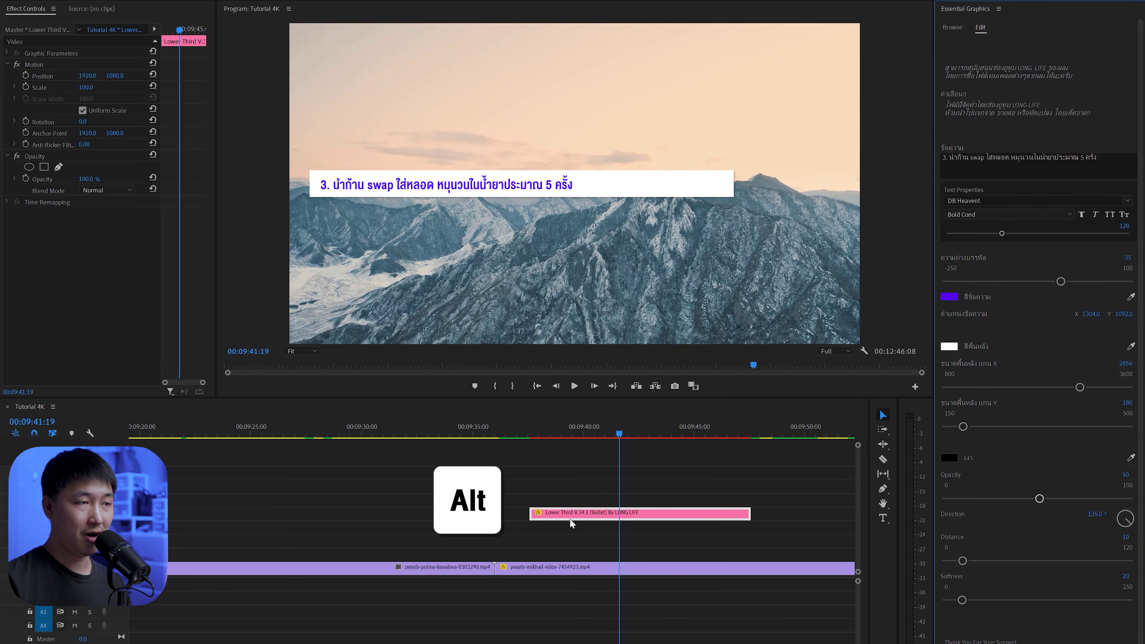
pyautogui.moveTo(570, 520); pyautogui.dragTo(595, 504)
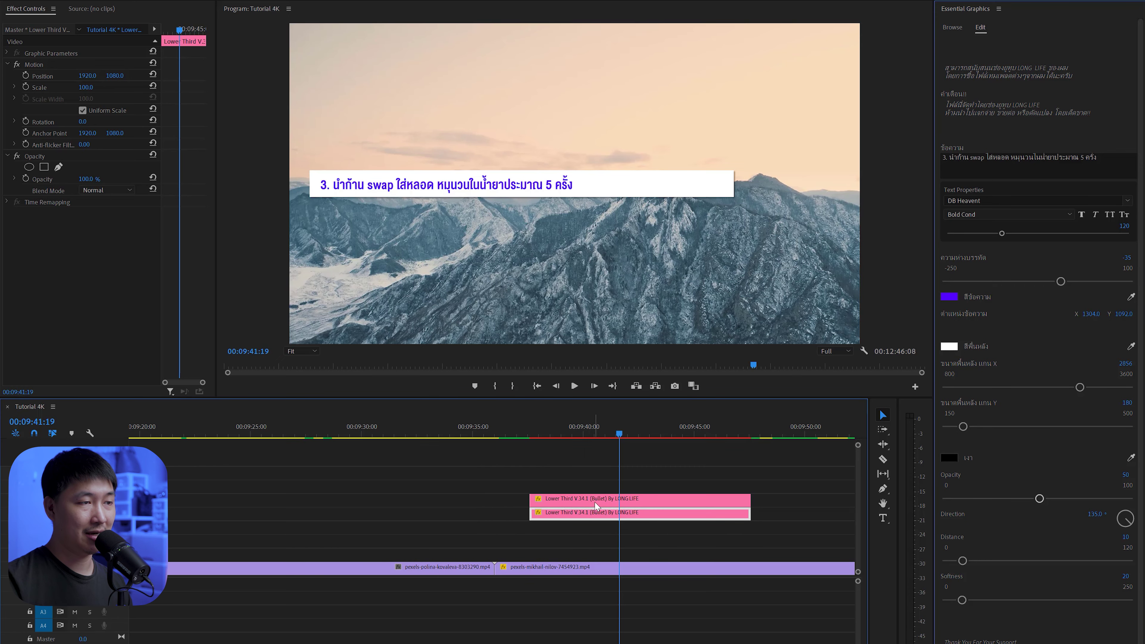
pyautogui.click(589, 502)
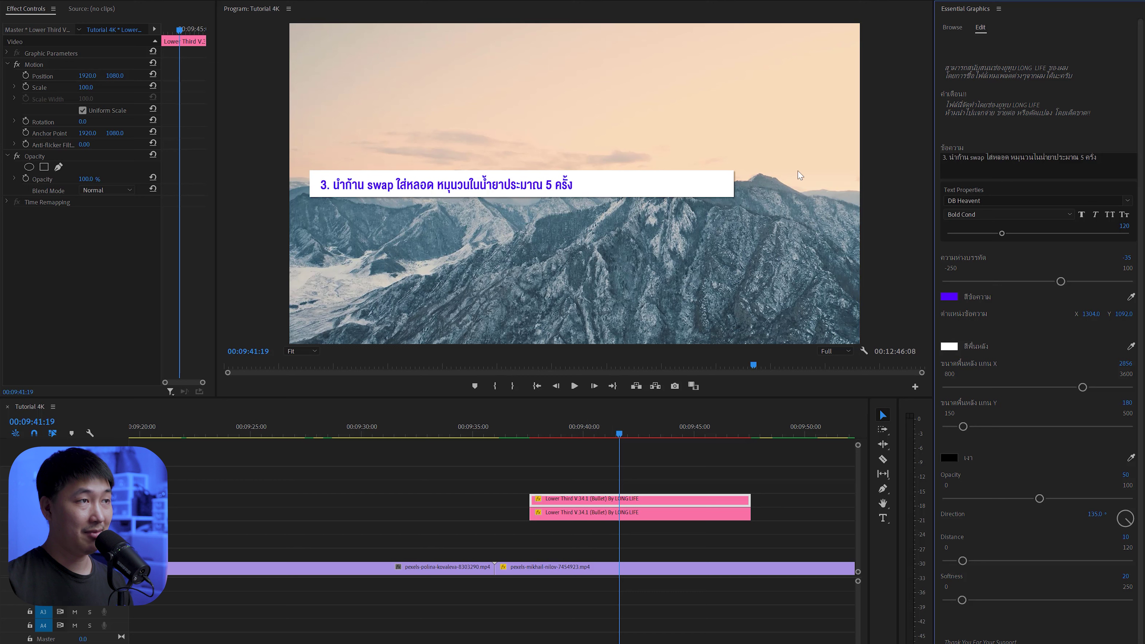
pyautogui.moveTo(127, 77)
pyautogui.mouseDown()
pyautogui.moveTo(59, 76)
pyautogui.moveTo(108, 76)
pyautogui.mouseUp()
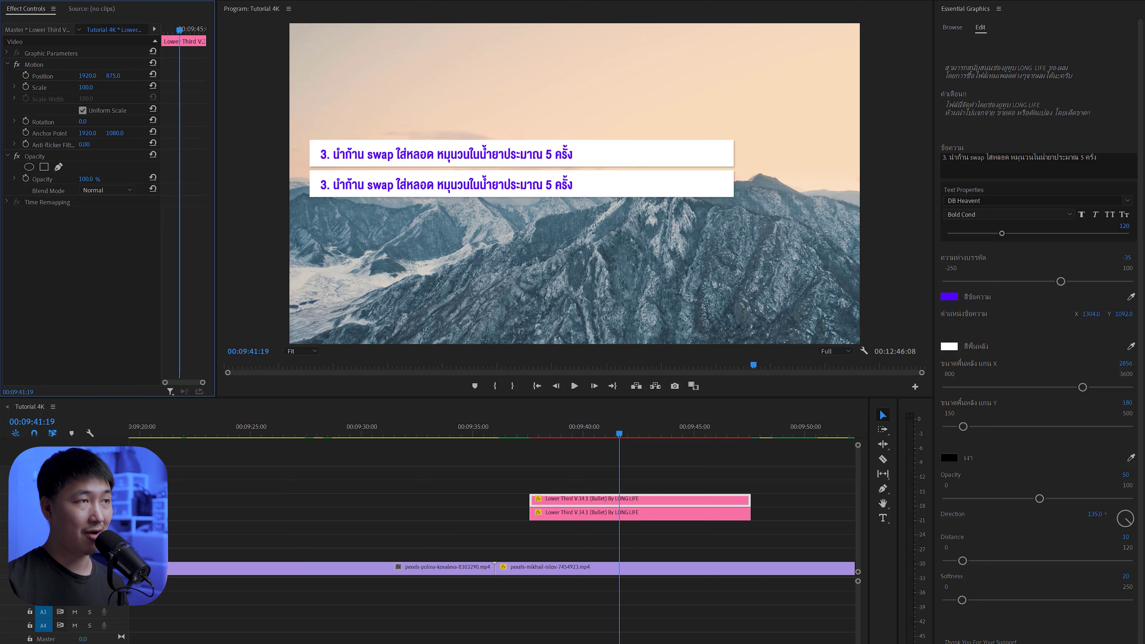
pyautogui.moveTo(131, 80); pyautogui.dragTo(134, 79)
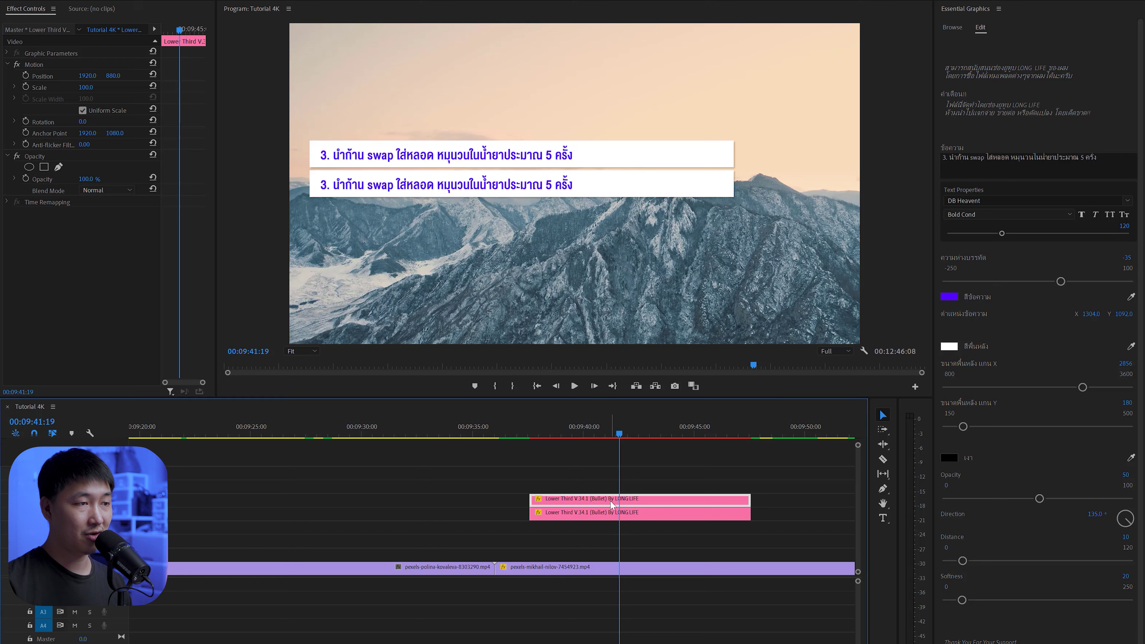
pyautogui.click(1051, 163)
# Paste the ATK heading into the upper bar's text field and commit it.
pyautogui.hotkey('ctrl', 'v')
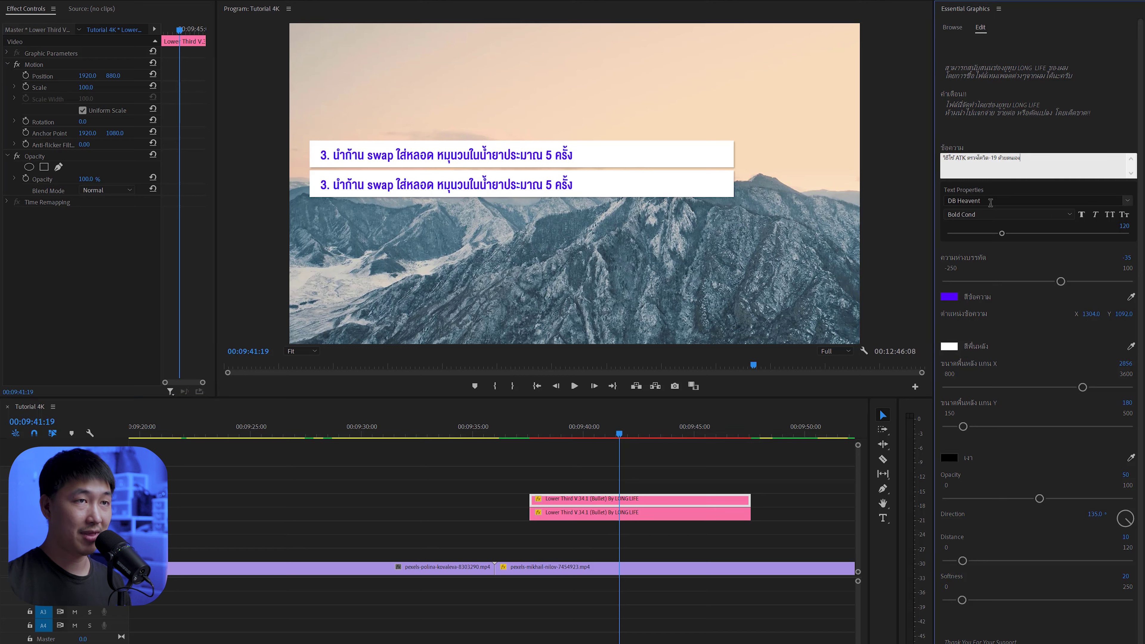
pyautogui.click(1031, 122)
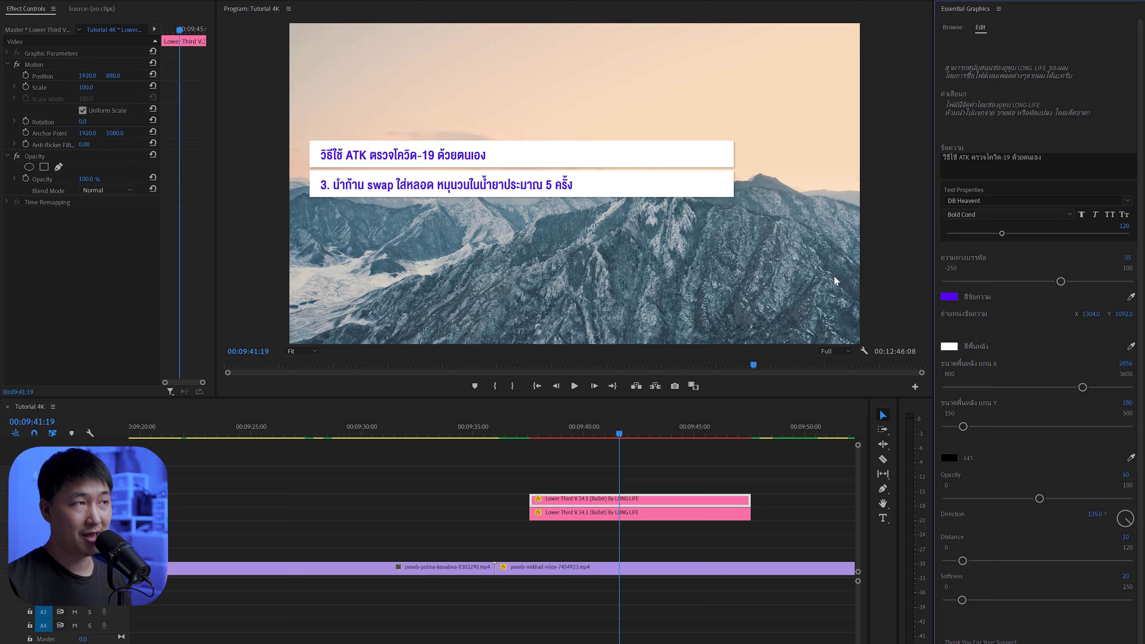
pyautogui.click(1131, 346)
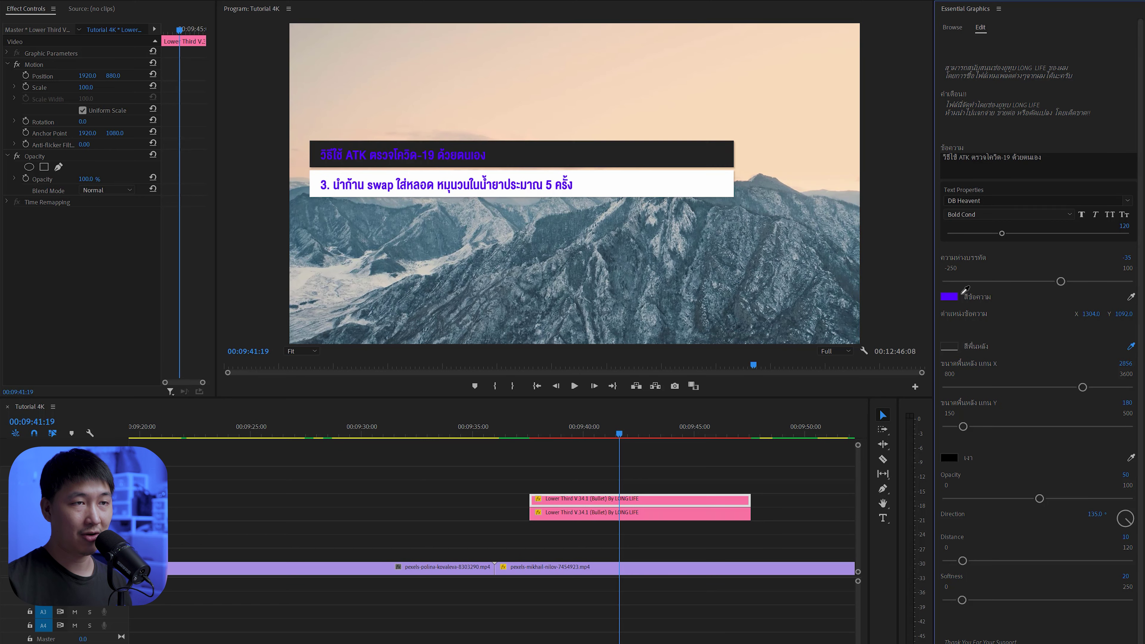
# Make the title bar purple and the heading text white.
pyautogui.click(952, 295)
pyautogui.click(950, 297)
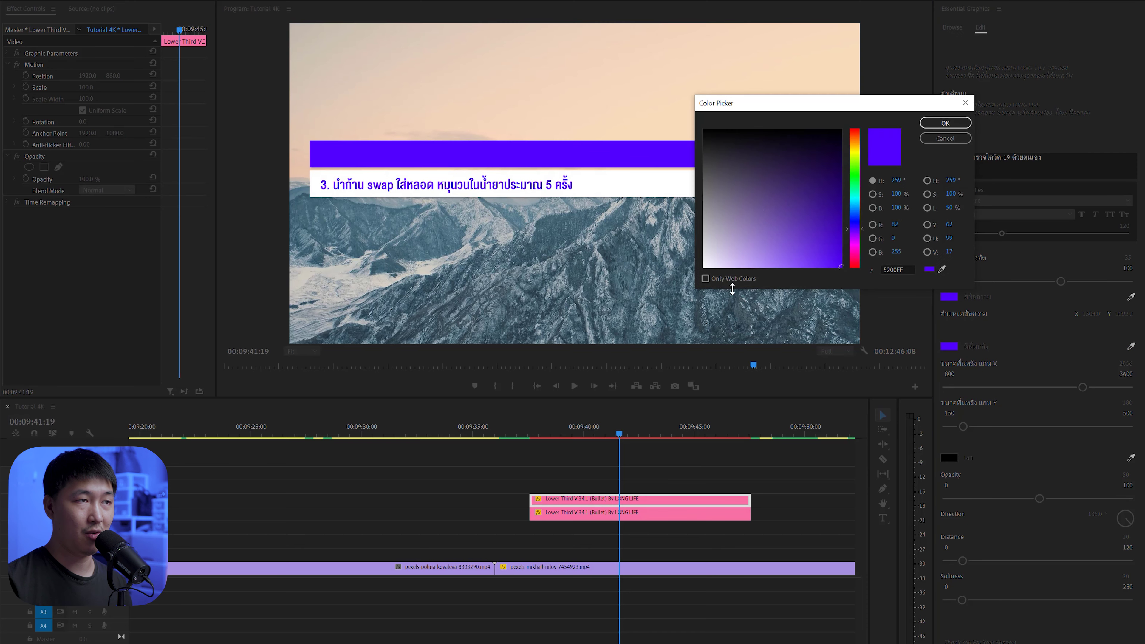
pyautogui.click(704, 266)
pyautogui.press('Return')
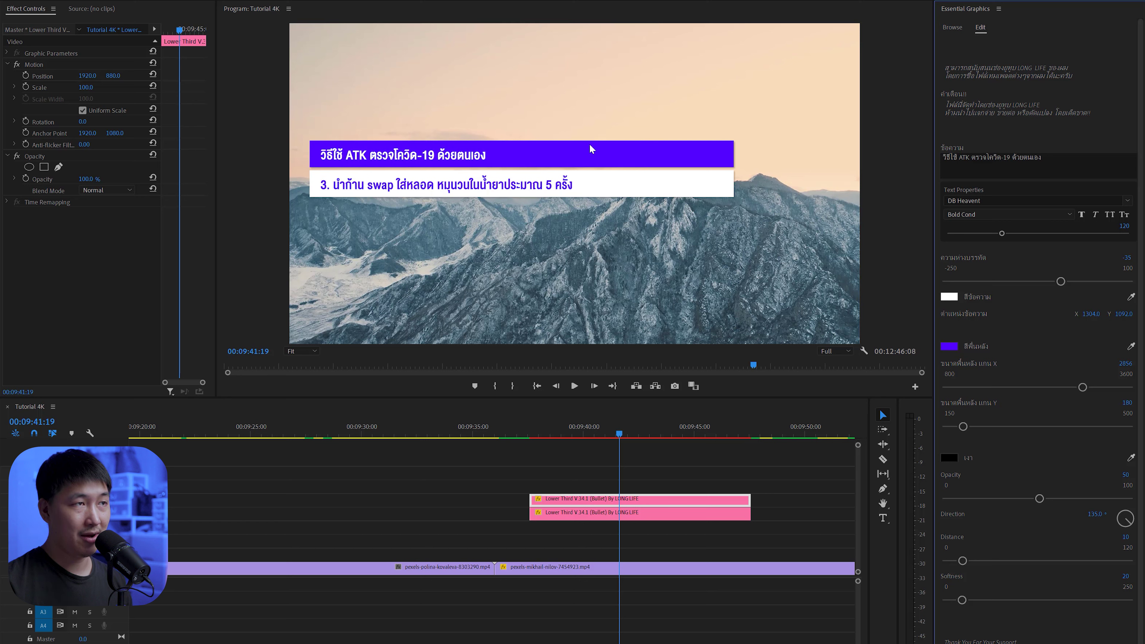
# Set the heading to Black Cond at size 130 and narrow the purple bar to 1570.
pyautogui.click(970, 217)
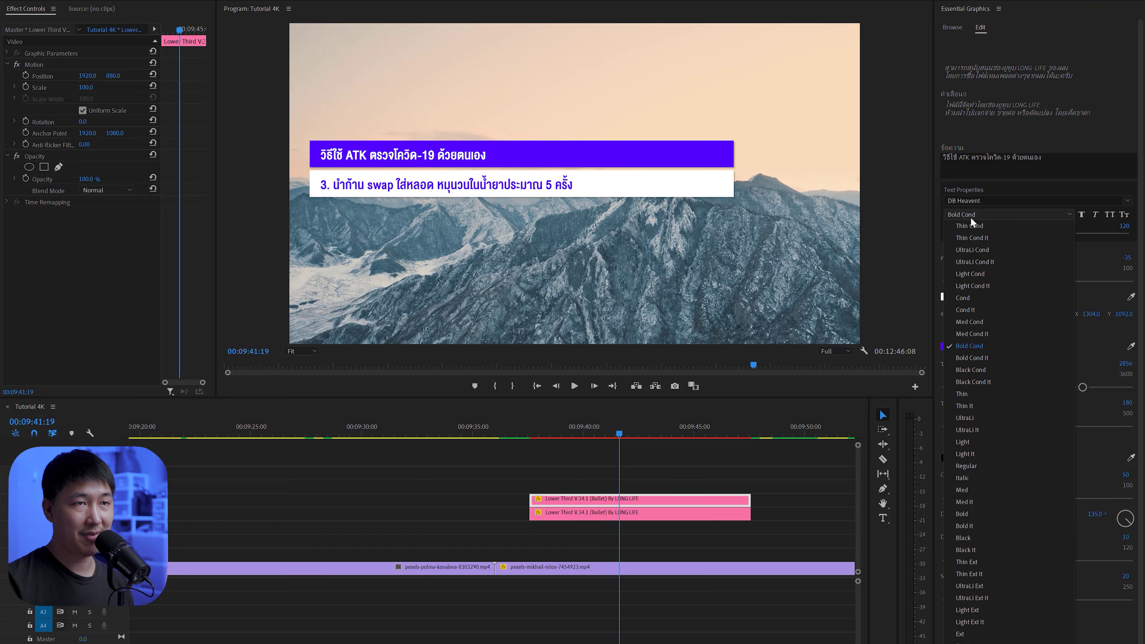
pyautogui.click(1001, 368)
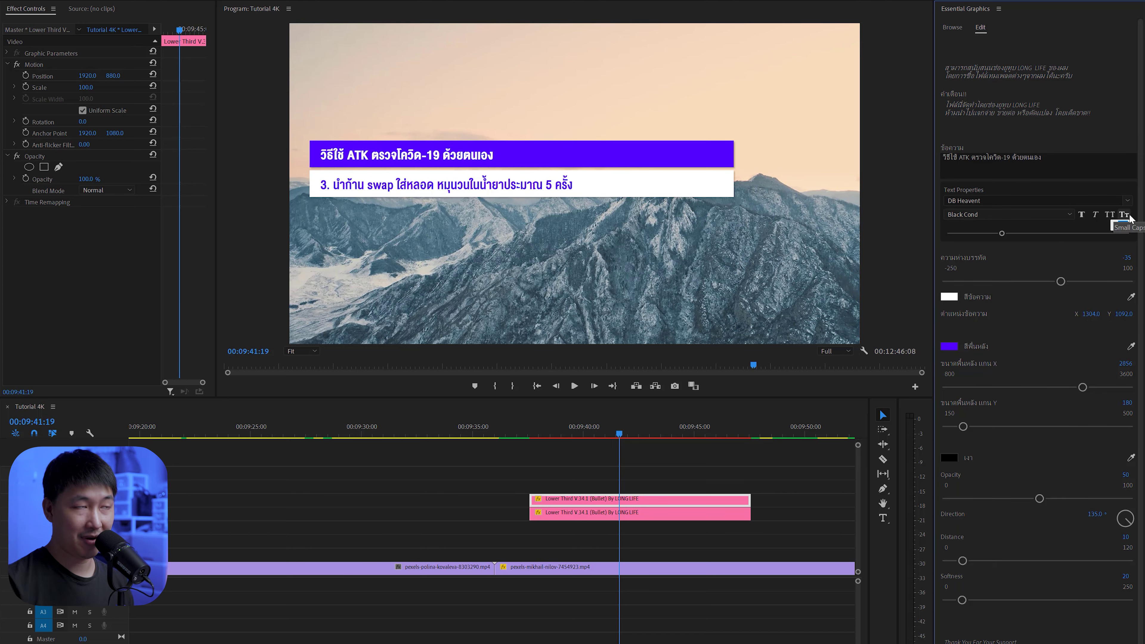
pyautogui.moveTo(1122, 224); pyautogui.dragTo(1130, 224)
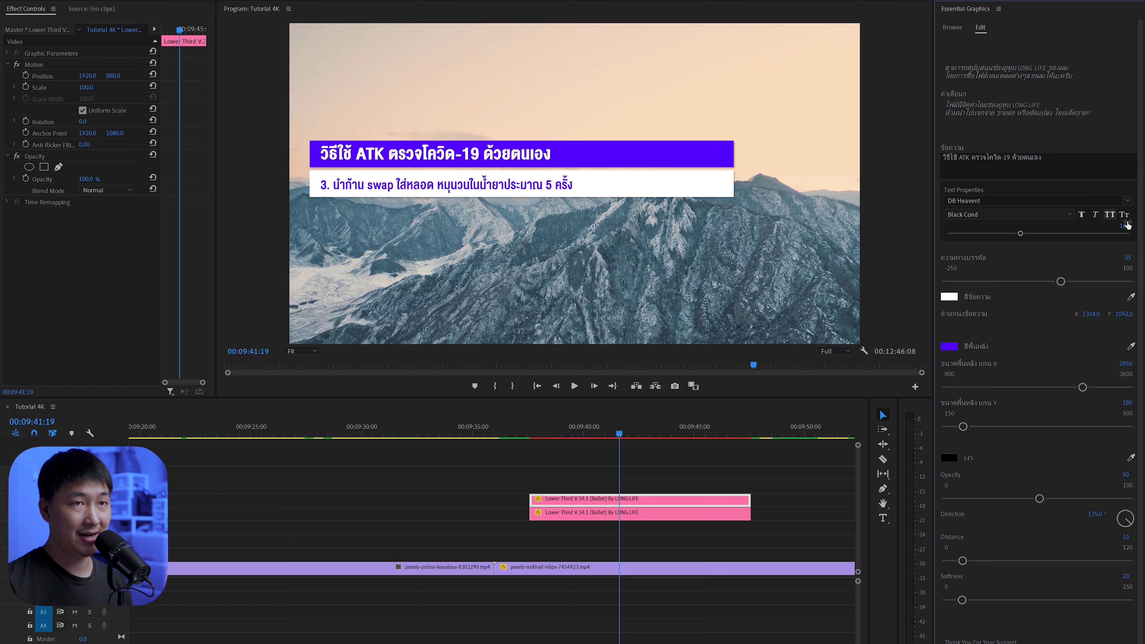
pyautogui.click(1123, 225)
pyautogui.write('183')
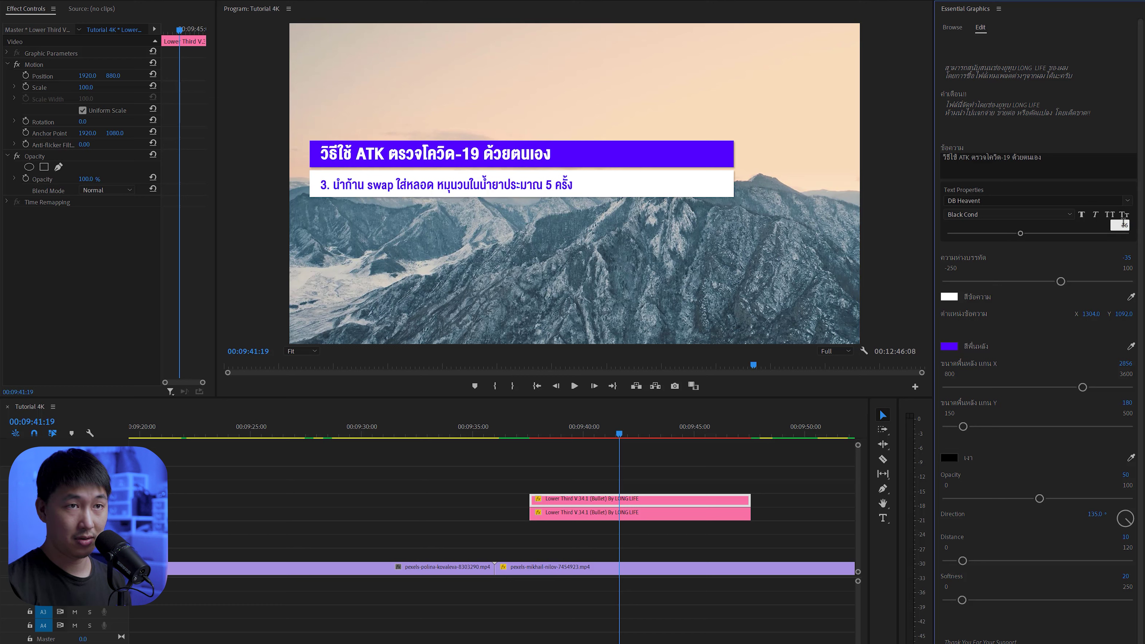
pyautogui.press('Return')
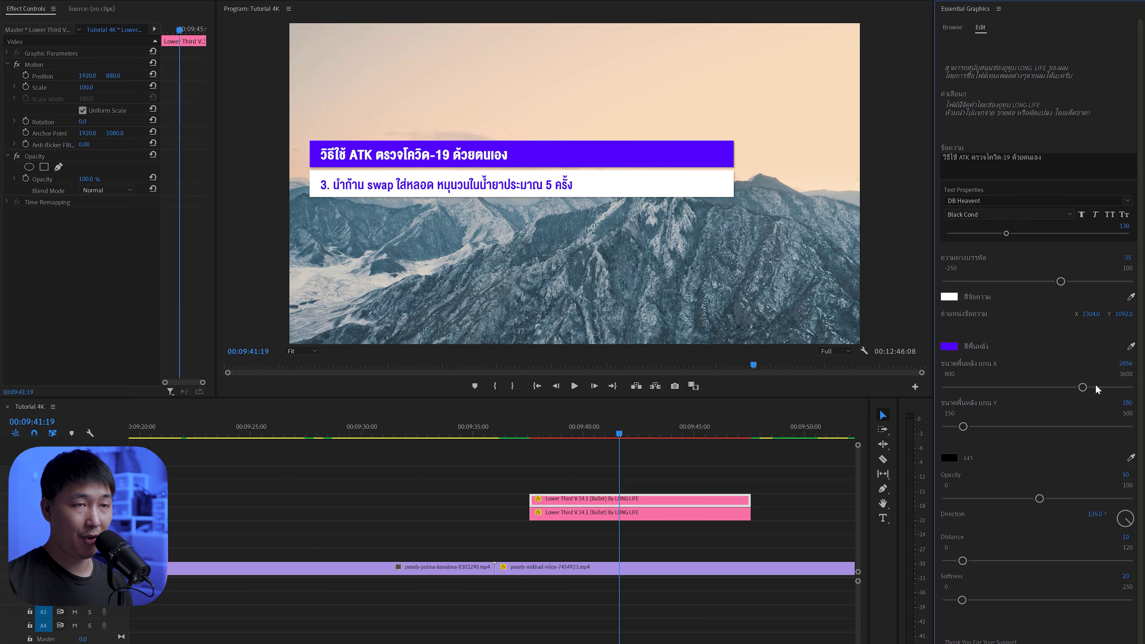
pyautogui.moveTo(1071, 386); pyautogui.dragTo(998, 388)
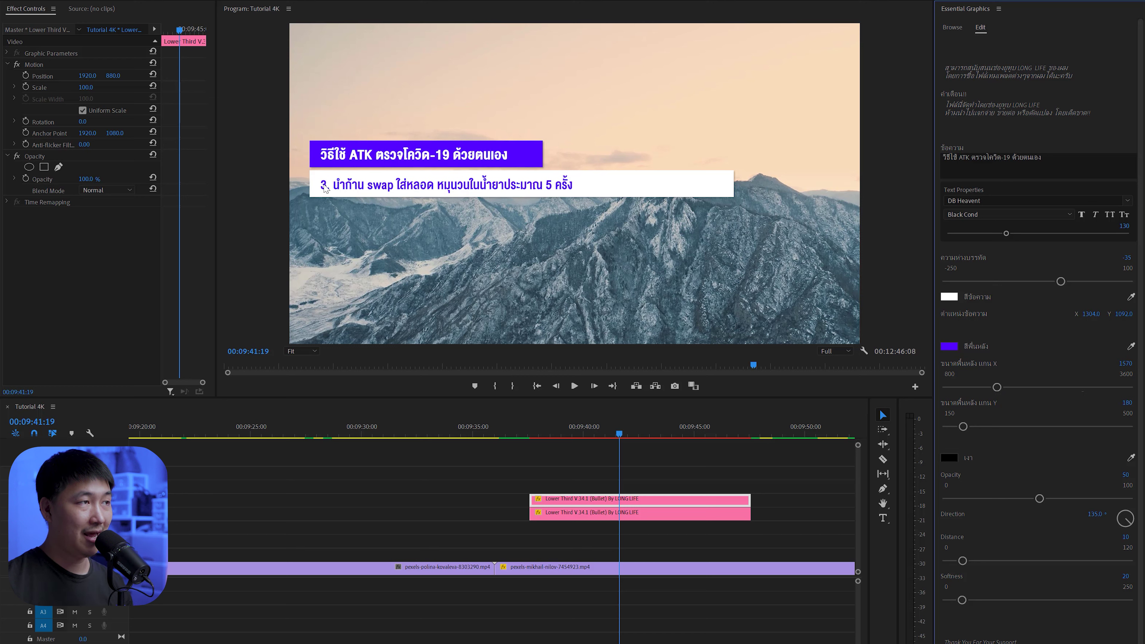
pyautogui.click(614, 514)
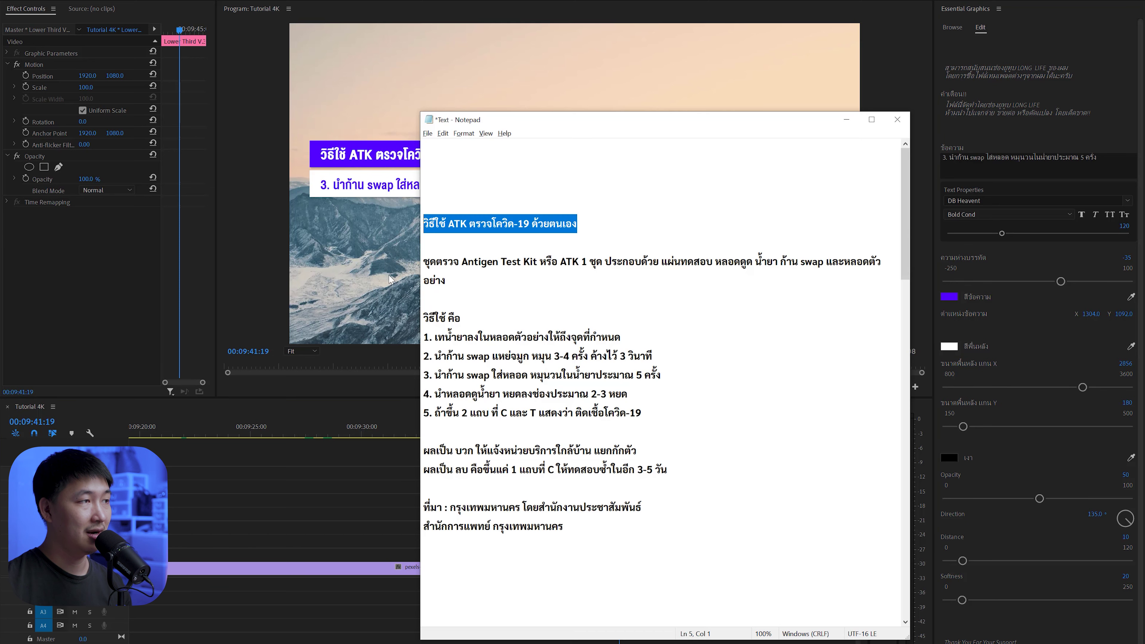
# Paste the step 1 line from Notepad into the lower white bar's text.
pyautogui.hotkey('alt', 'Tab')
pyautogui.moveTo(649, 336); pyautogui.dragTo(386, 339)
pyautogui.hotkey('ctrl', 'c')
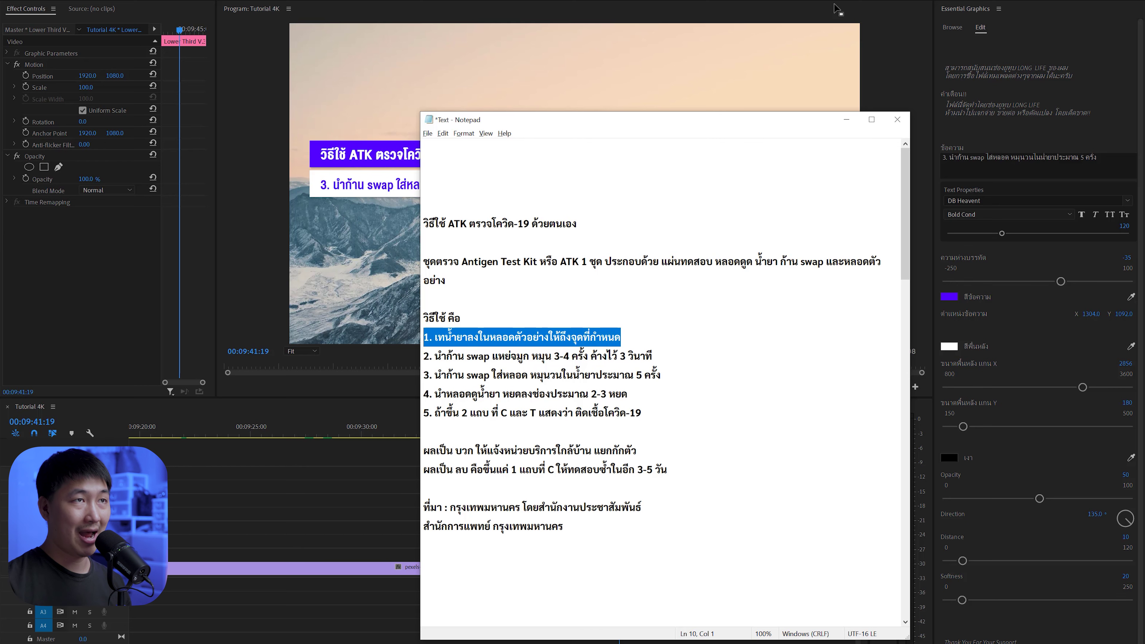
pyautogui.click(992, 165)
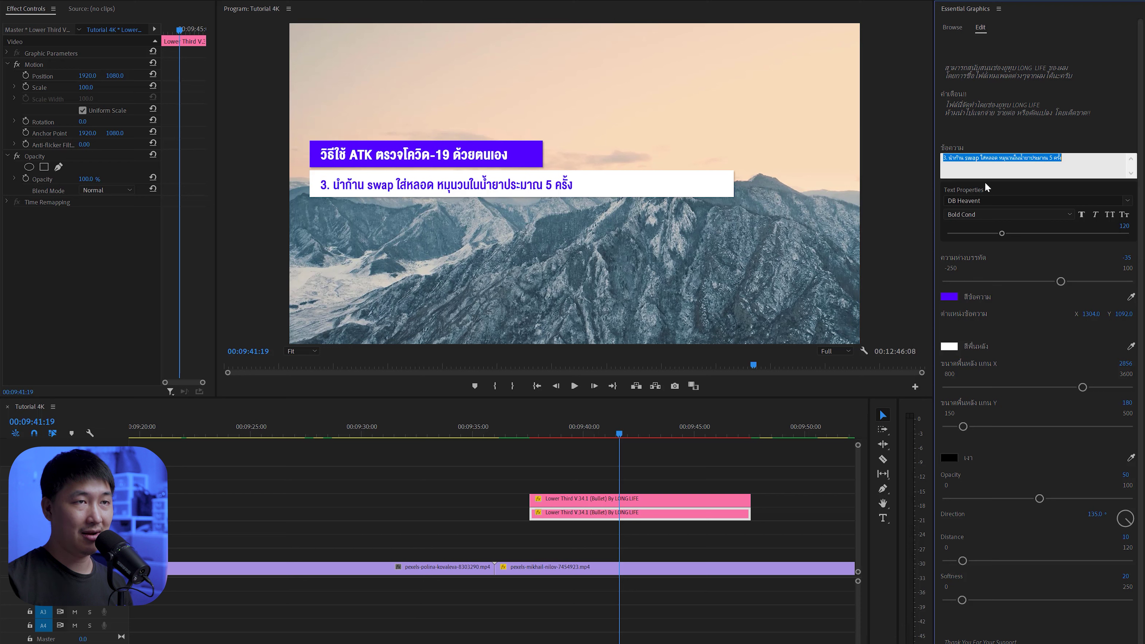
pyautogui.hotkey('ctrl', 'v')
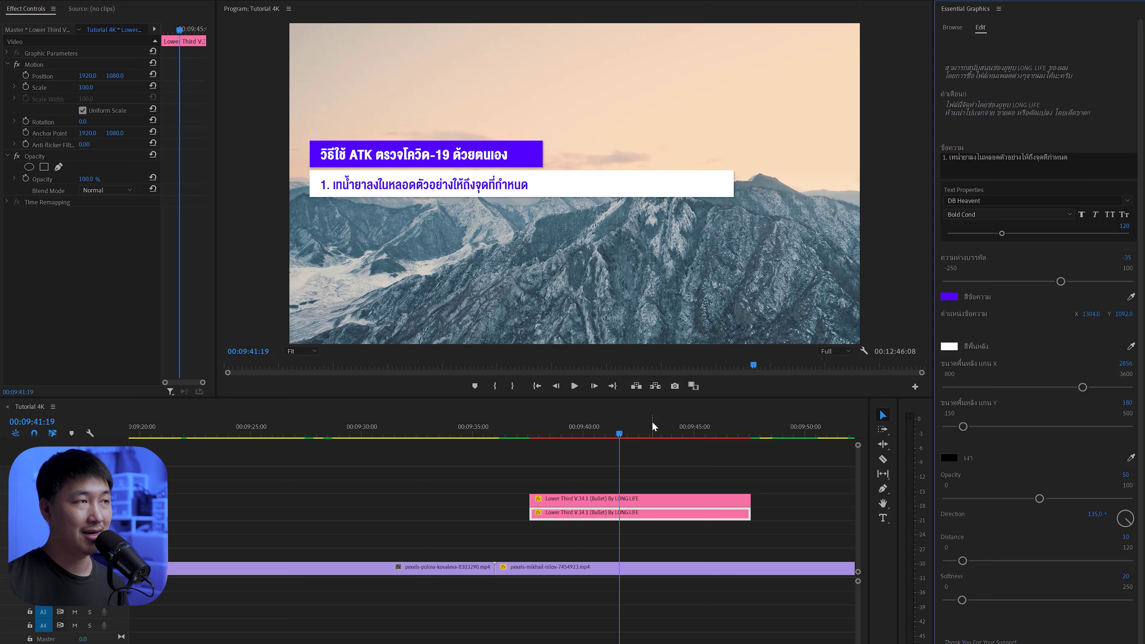
# Duplicate the step 1 lower third onto a new track and set its Position Y to 1280.
pyautogui.press('alt')
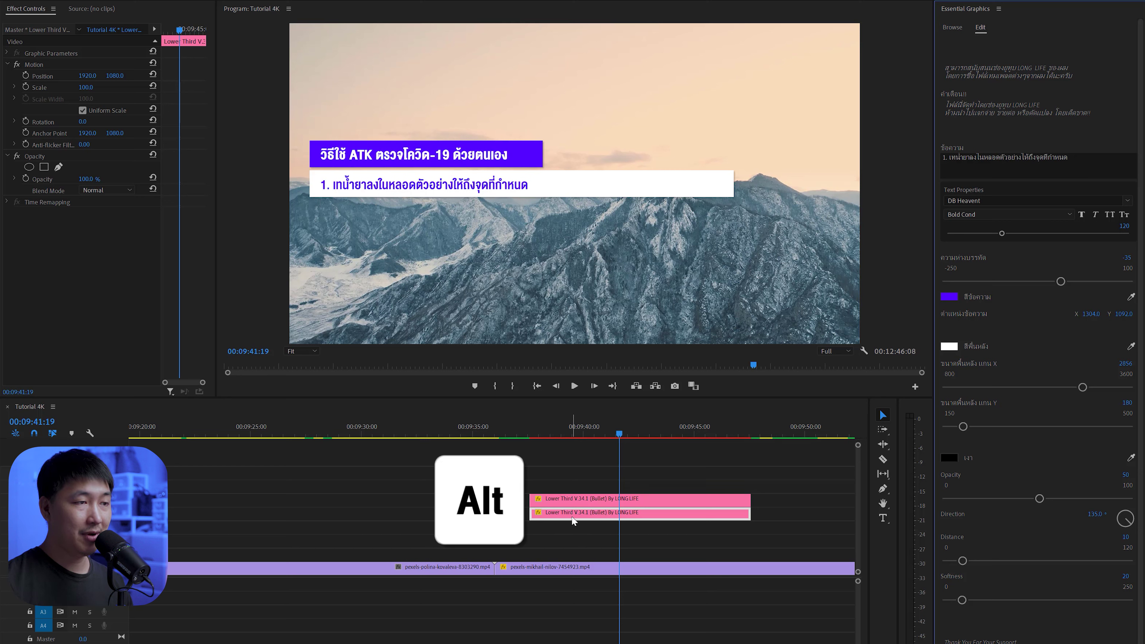
pyautogui.moveTo(590, 517); pyautogui.dragTo(588, 531)
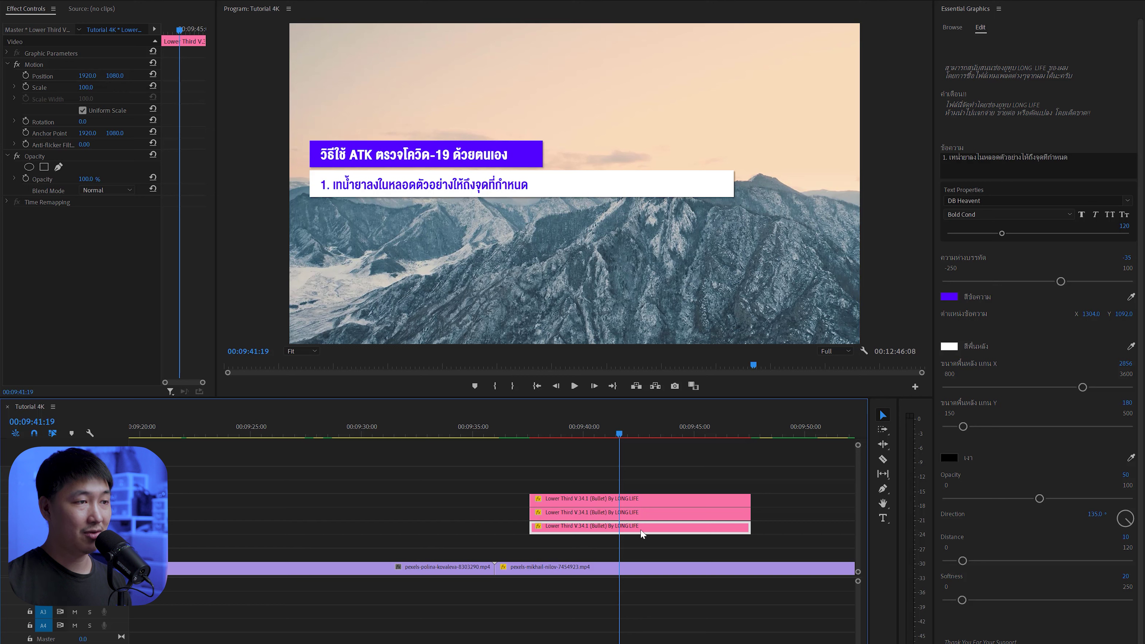
pyautogui.click(626, 508)
pyautogui.click(120, 76)
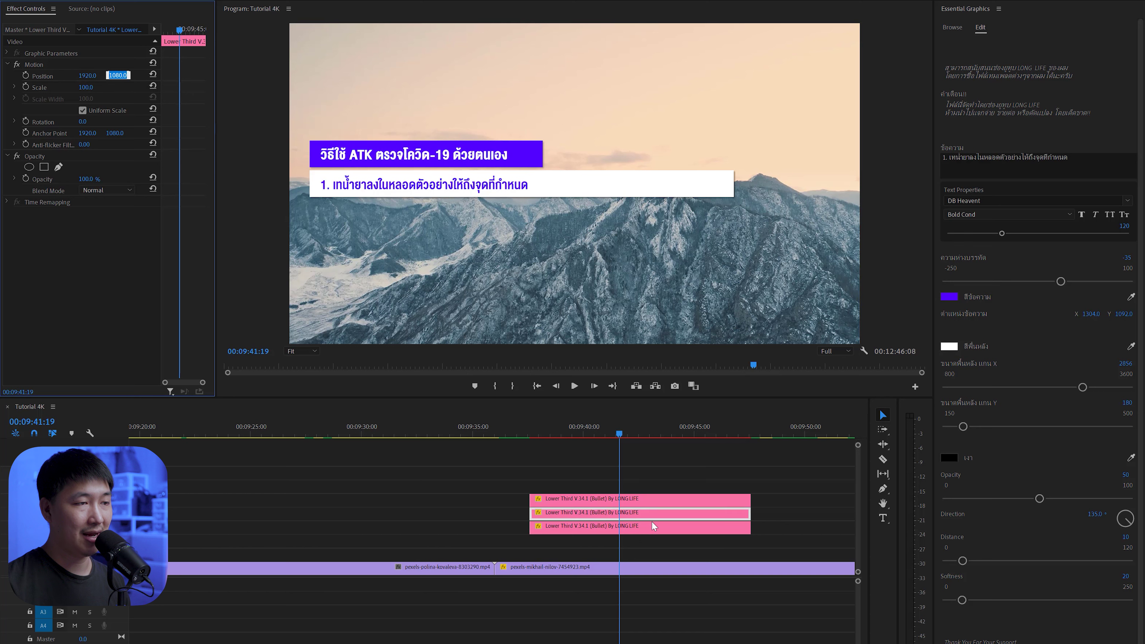
pyautogui.click(595, 532)
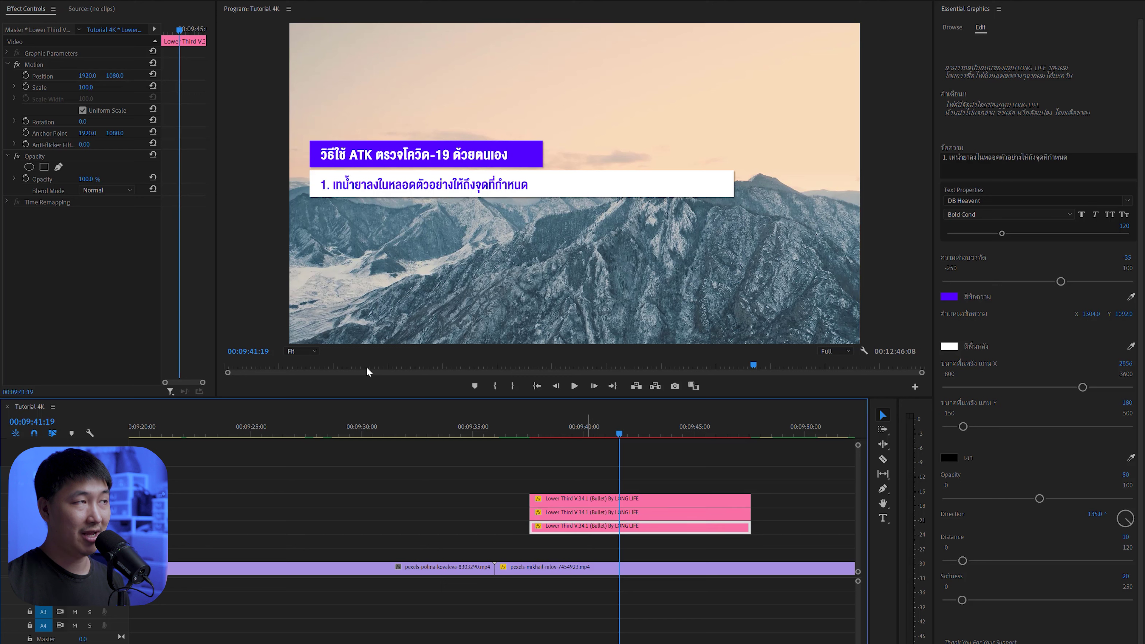
pyautogui.moveTo(111, 76); pyautogui.dragTo(200, 77)
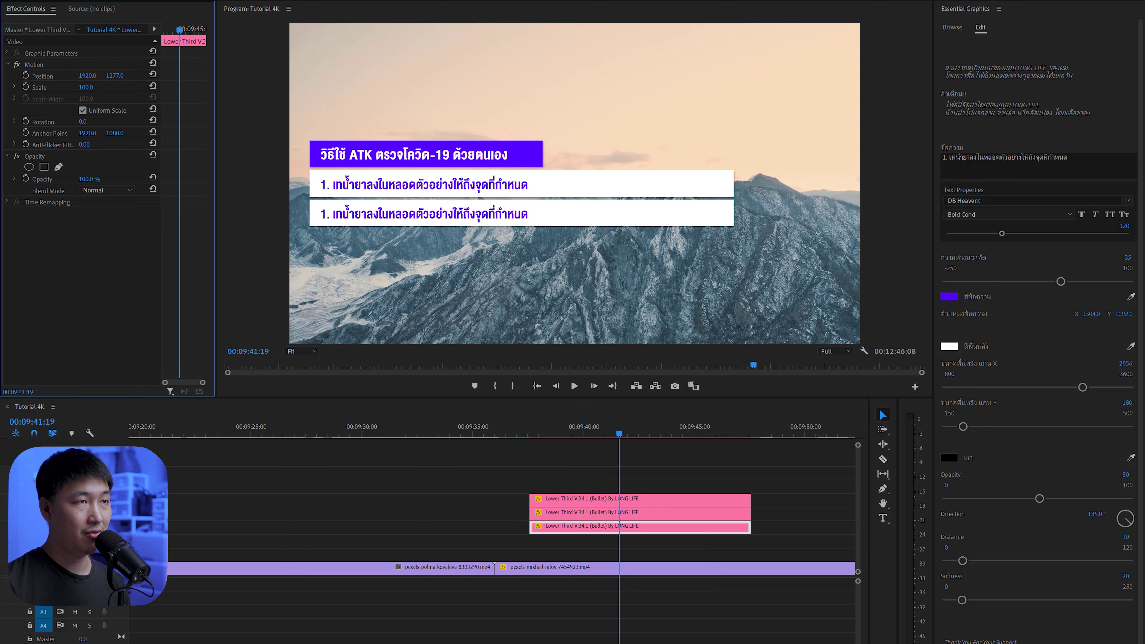
pyautogui.click(115, 78)
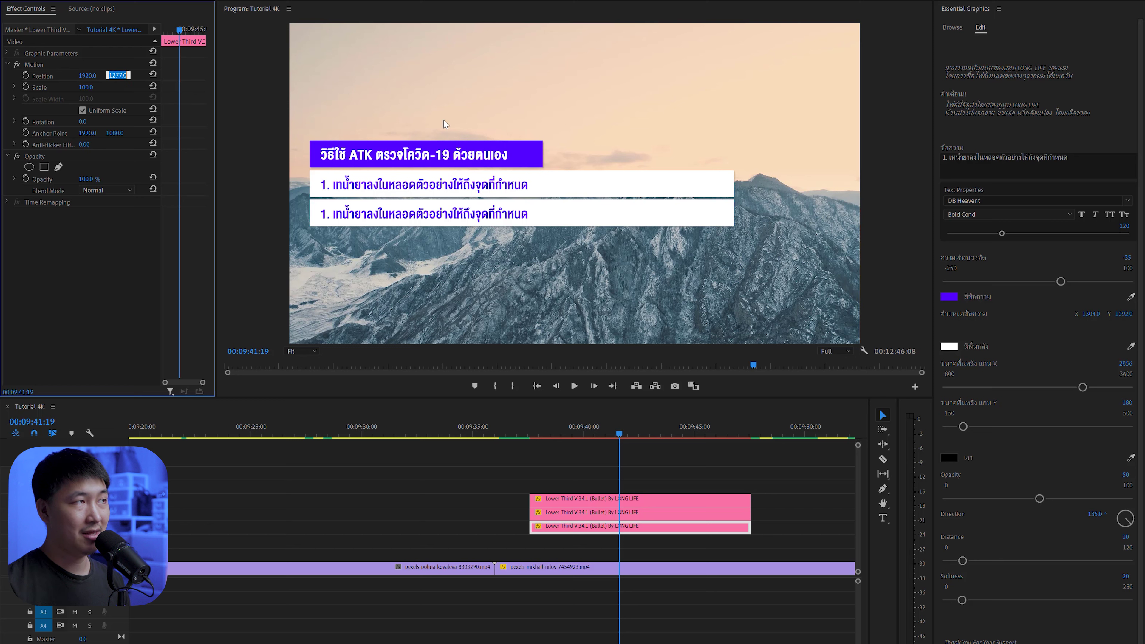
pyautogui.write('1')
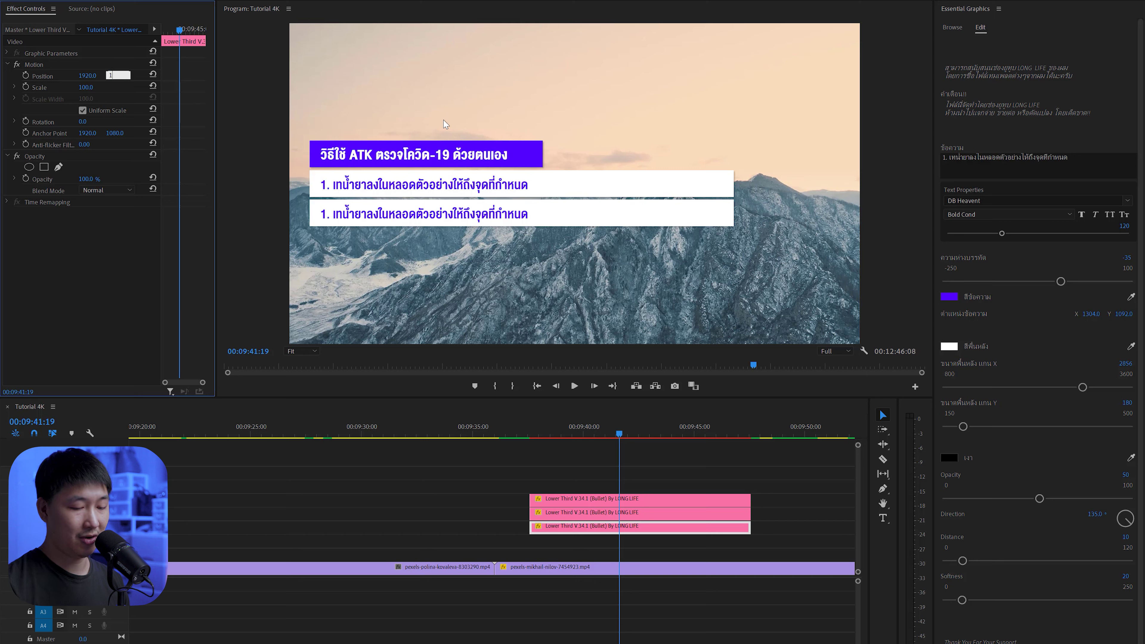
pyautogui.write('280')
pyautogui.press('Return')
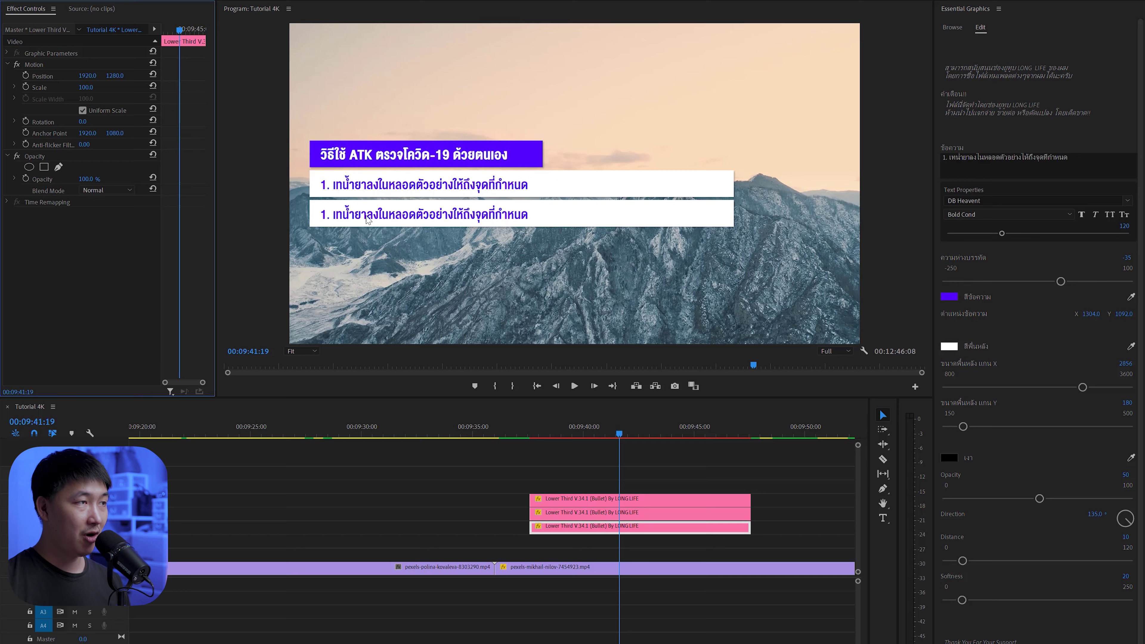
# Paste the step 2 line from Notepad into the second white bar.
pyautogui.click(1032, 163)
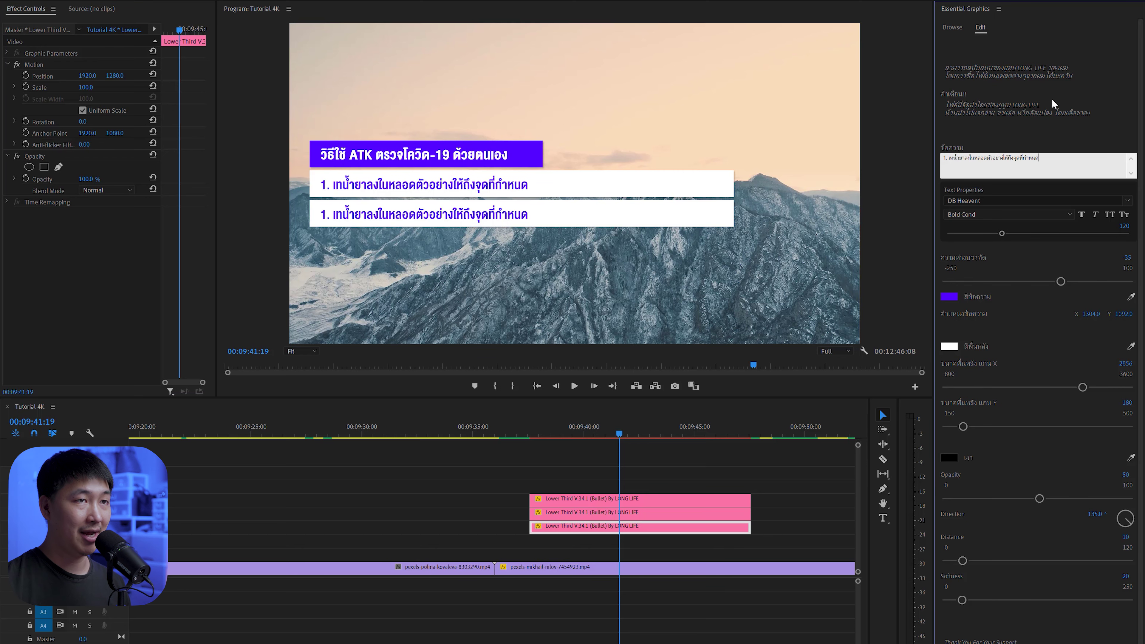
pyautogui.hotkey('alt', 'Tab')
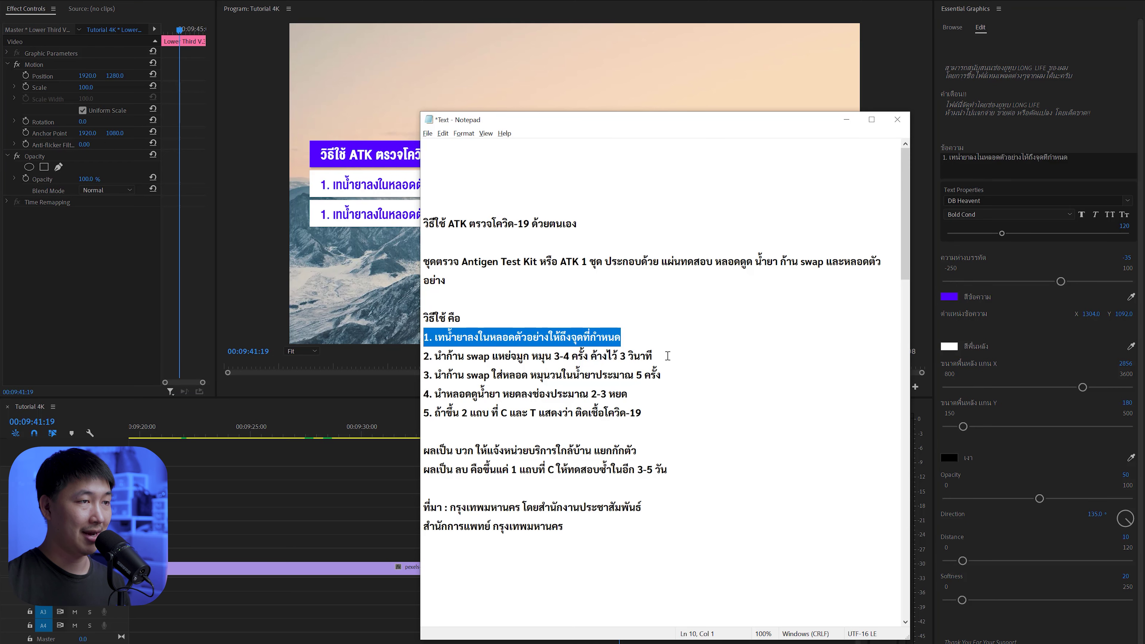
pyautogui.moveTo(668, 356); pyautogui.dragTo(424, 355)
pyautogui.hotkey('ctrl', 'c')
pyautogui.hotkey('alt', 'Tab')
pyautogui.hotkey('ctrl', 'a')
pyautogui.hotkey('ctrl', 'v')
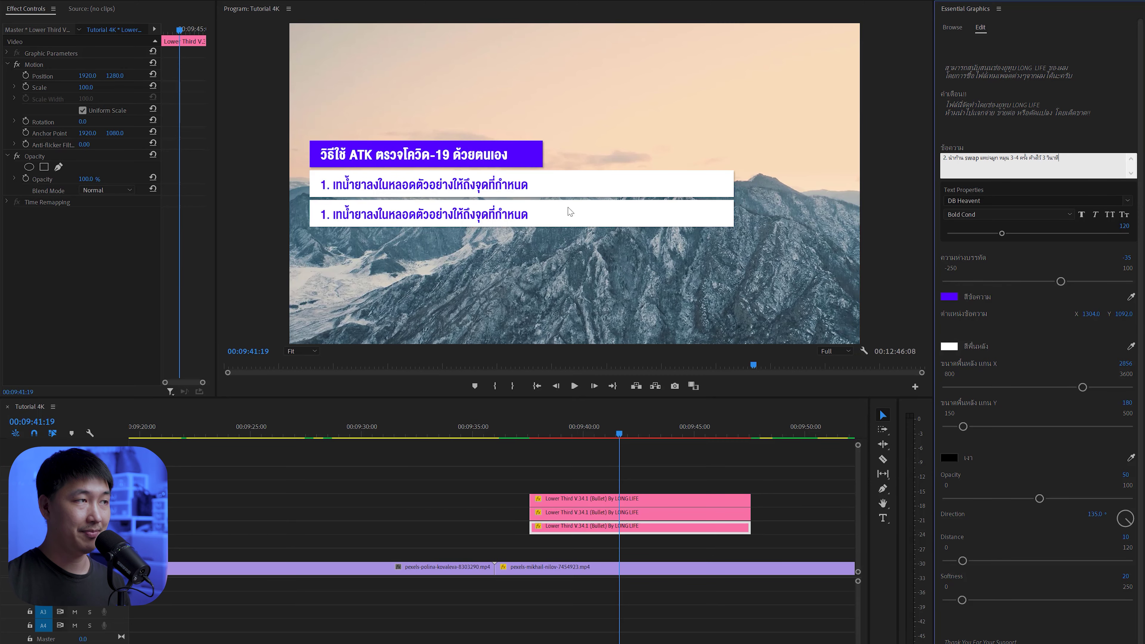
pyautogui.click(571, 212)
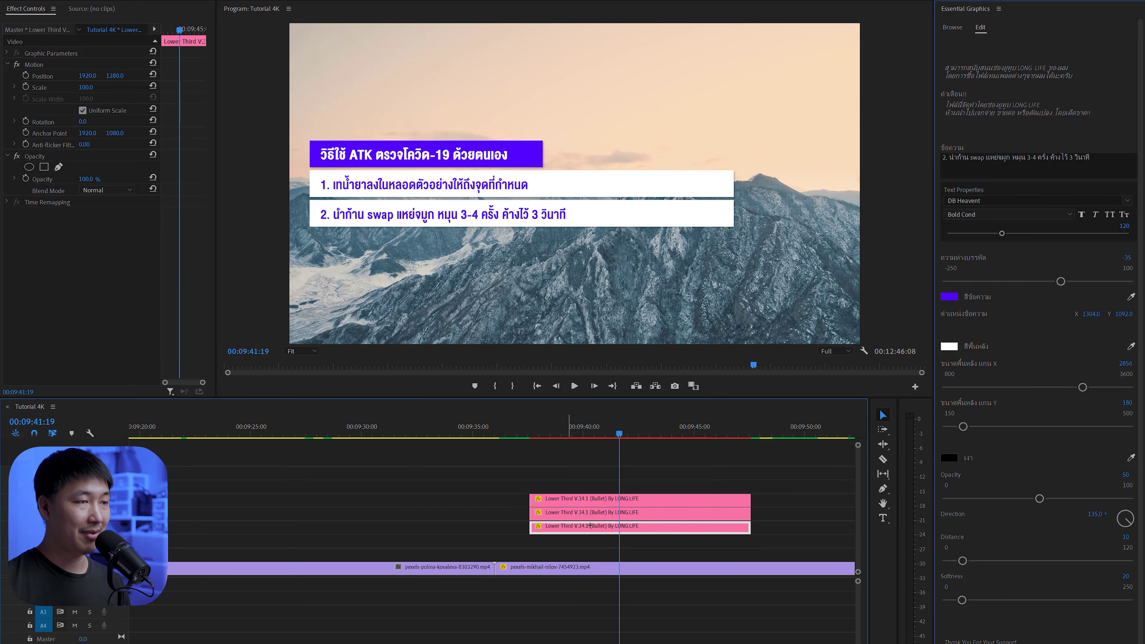
# Move the lower third clips up a track and add a fourth copy at Position Y 1480.
pyautogui.moveTo(602, 490); pyautogui.dragTo(611, 534)
pyautogui.hotkey('alt', 'Up')
pyautogui.hotkey('alt', 'Up')
pyautogui.hotkey('alt', 'Up')
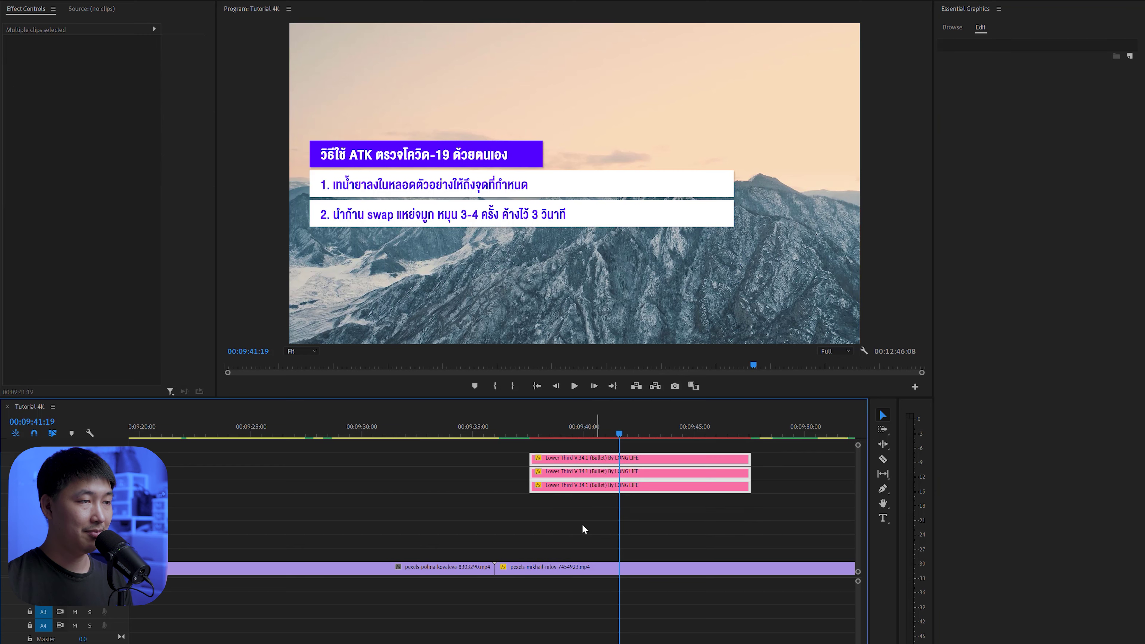
pyautogui.click(579, 521)
pyautogui.click(565, 492)
pyautogui.moveTo(565, 492); pyautogui.dragTo(590, 508)
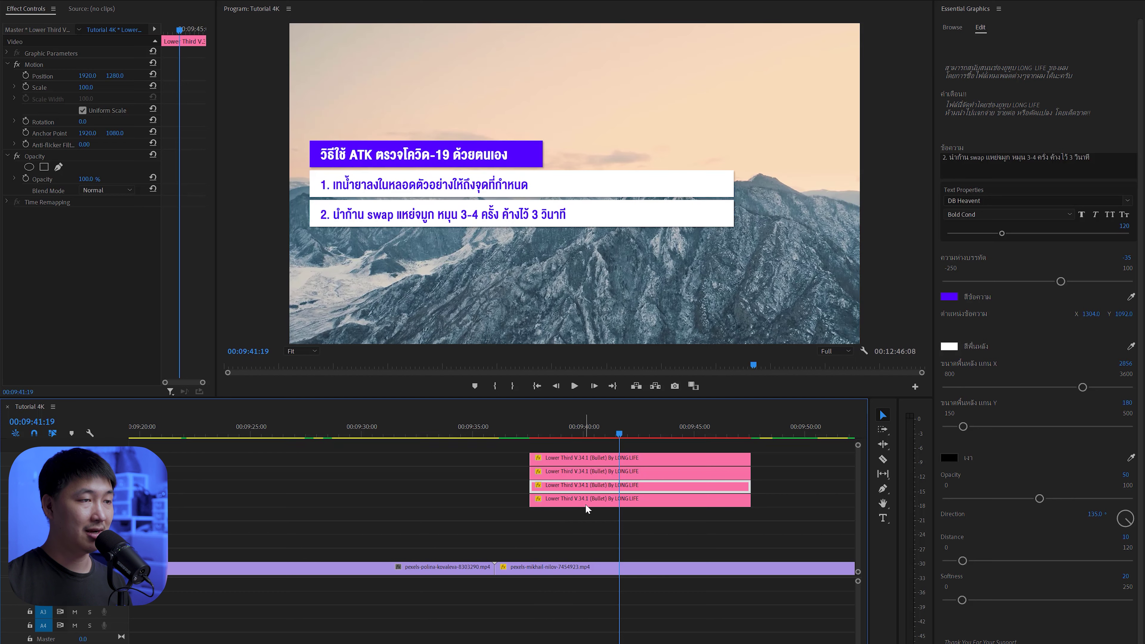
pyautogui.click(607, 500)
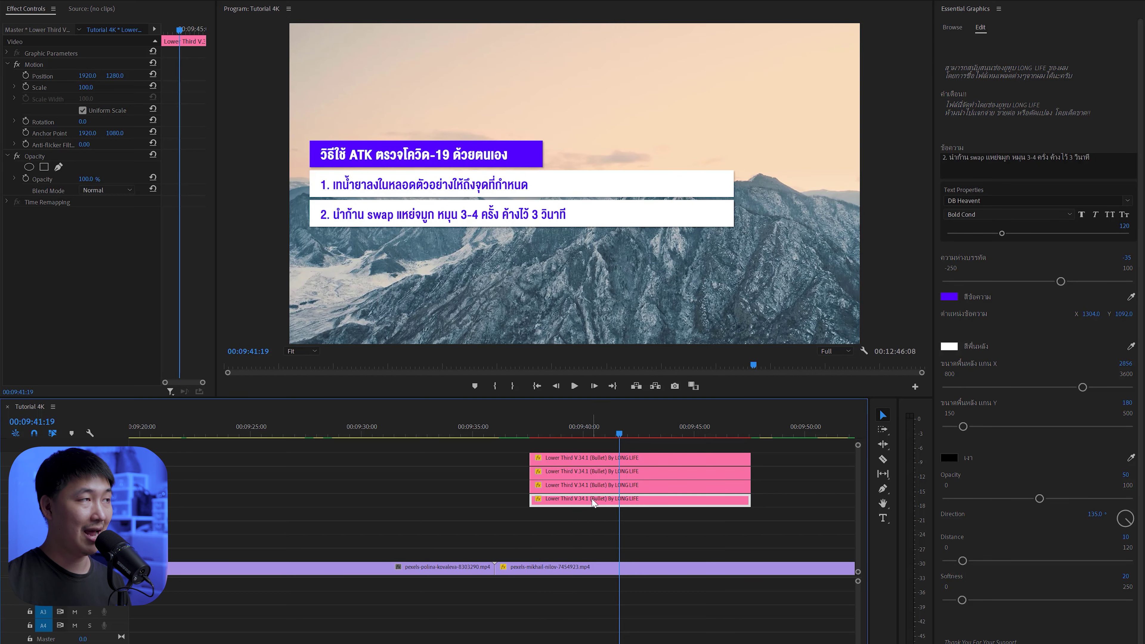
pyautogui.click(116, 75)
pyautogui.write('148')
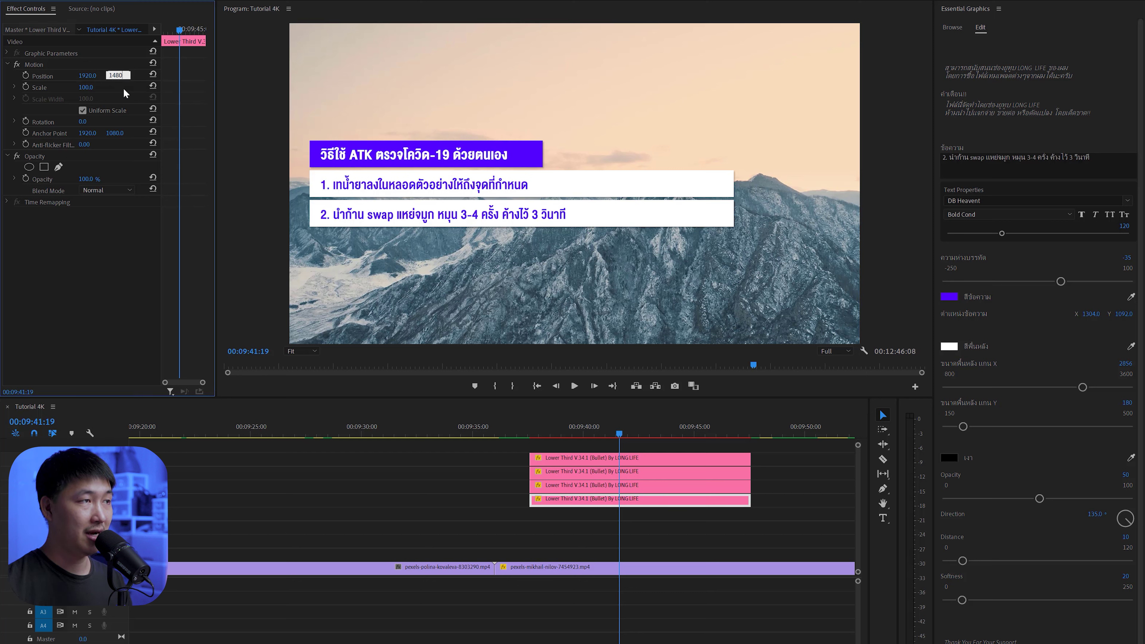
pyautogui.write('0')
pyautogui.press('Return')
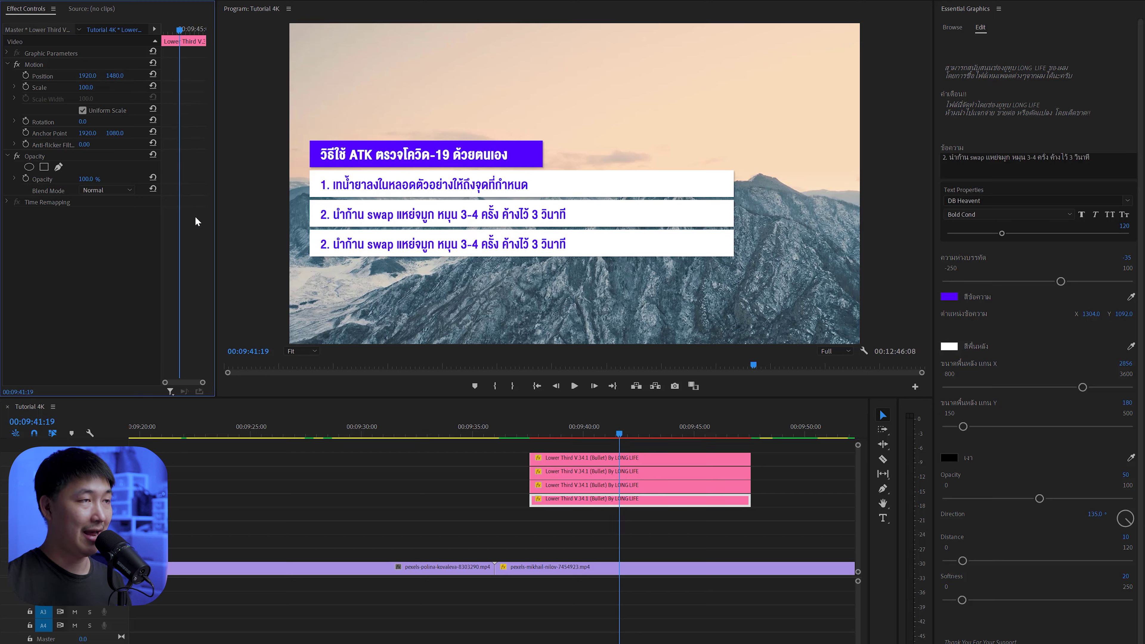
# Paste the step 3 line from Notepad into the new third bar.
pyautogui.hotkey('alt', 'Tab')
pyautogui.moveTo(662, 375); pyautogui.dragTo(424, 375)
pyautogui.hotkey('ctrl', 'c')
pyautogui.click(1037, 165)
pyautogui.hotkey('ctrl', 'a')
pyautogui.hotkey('ctrl', 'v')
pyautogui.click(403, 280)
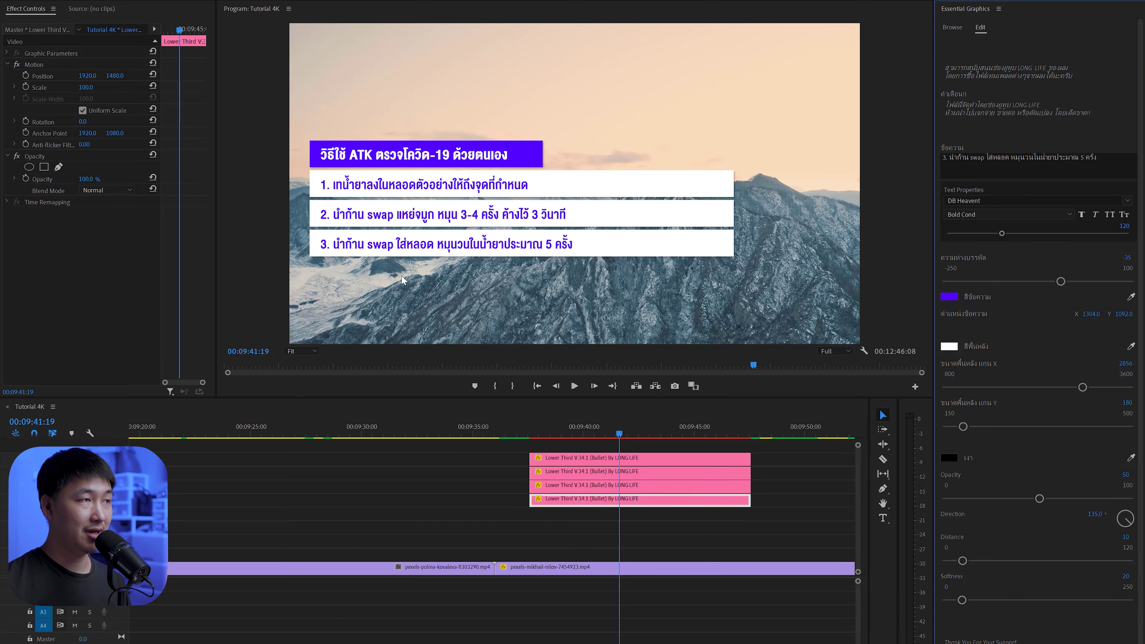
# Add a fourth step bar at Position Y 1680 showing the step 4 line.
pyautogui.moveTo(596, 512); pyautogui.dragTo(595, 513)
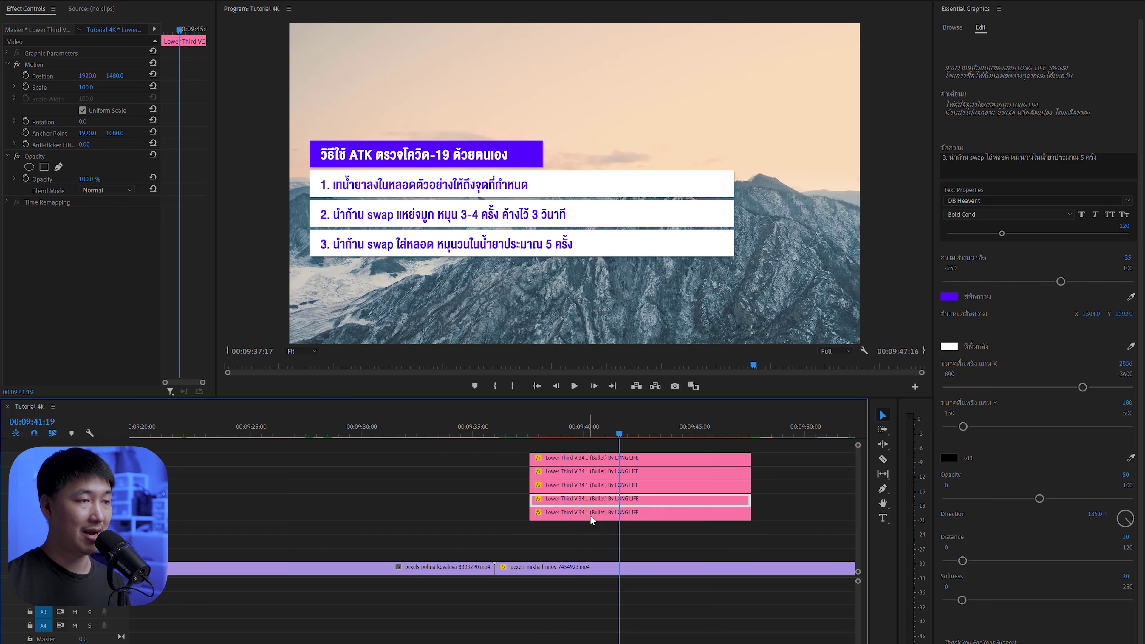
pyautogui.click(118, 75)
pyautogui.write('160')
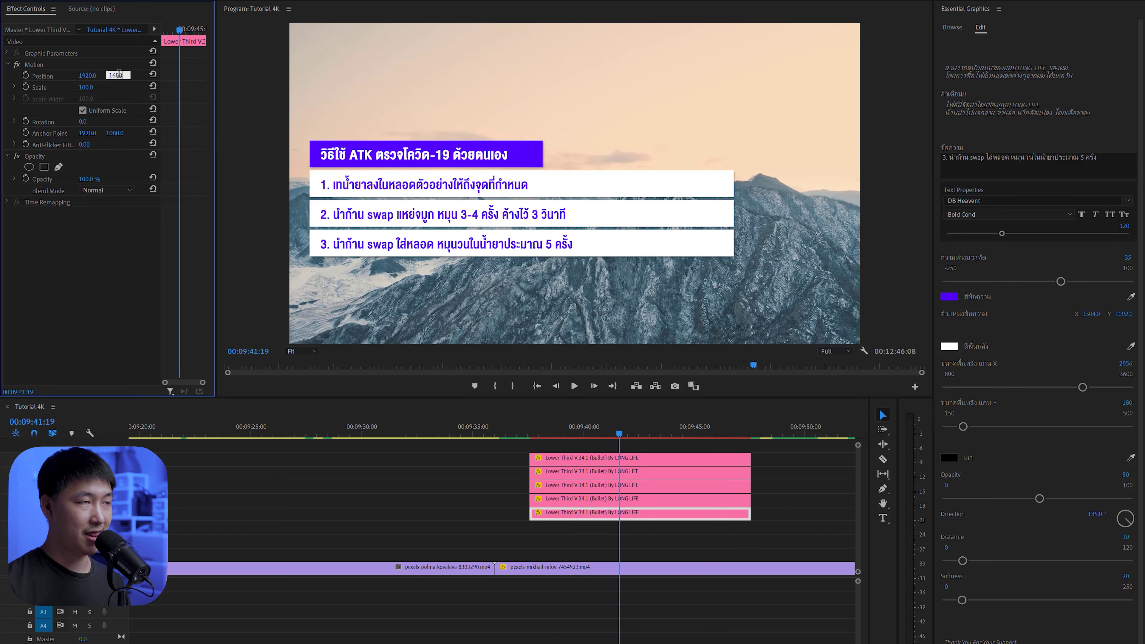
pyautogui.press('Return')
pyautogui.hotkey('alt', 'Tab')
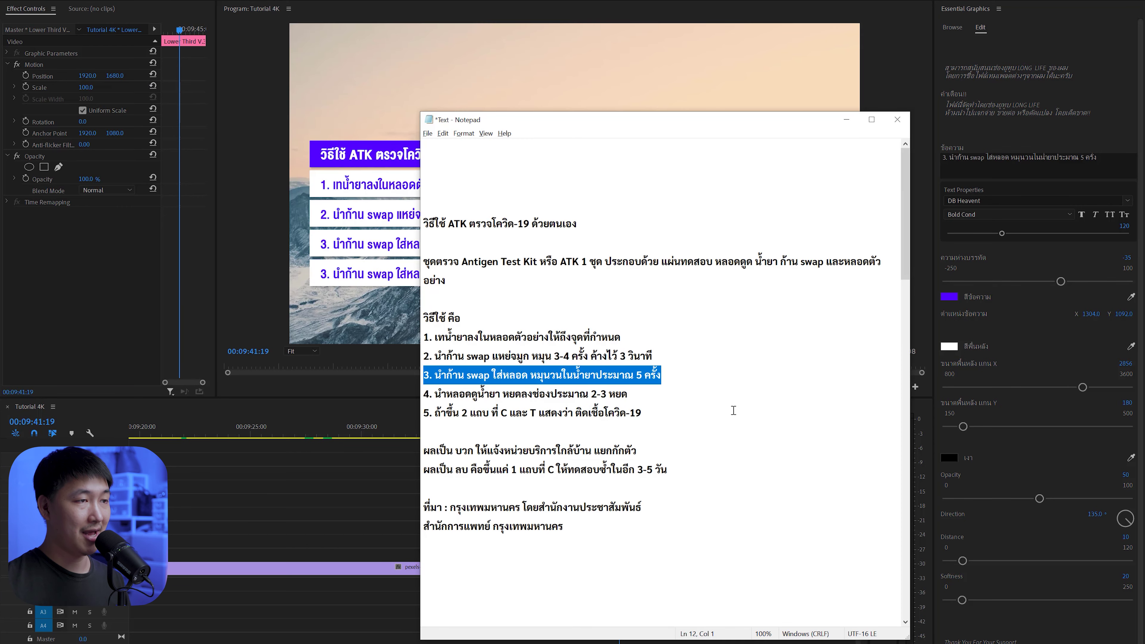
pyautogui.moveTo(629, 394); pyautogui.dragTo(346, 402)
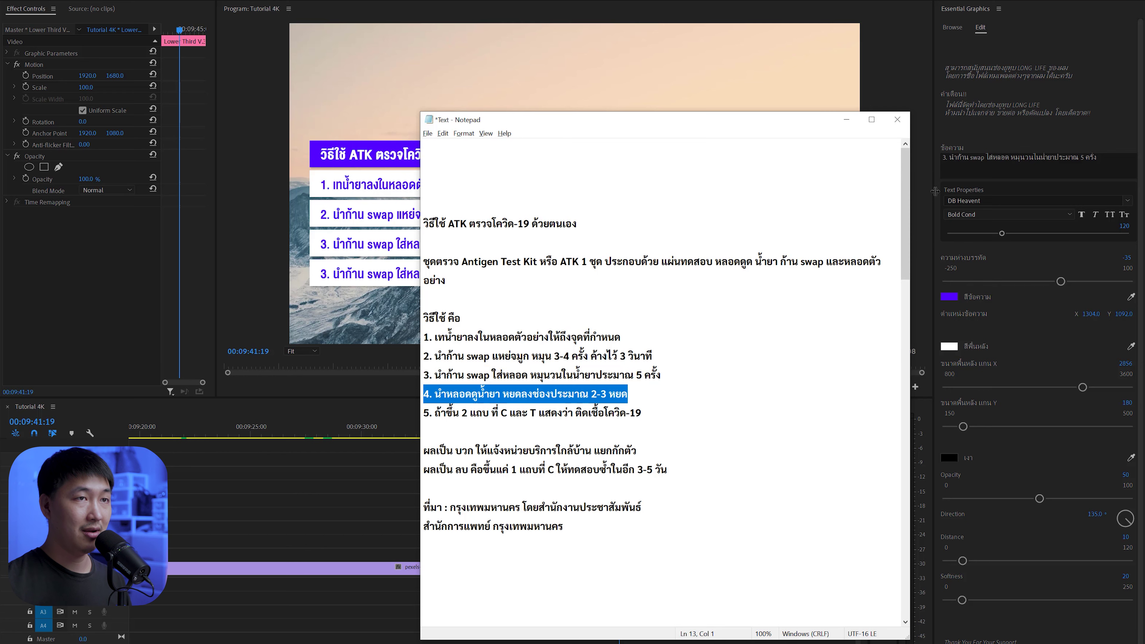
pyautogui.hotkey('ctrl', 'c')
pyautogui.click(979, 165)
pyautogui.hotkey('ctrl', 'a')
pyautogui.hotkey('ctrl', 'v')
pyautogui.click(1016, 102)
# Add a fifth step bar at Position Y 1880 showing the step 5 line.
pyautogui.hotkey('alt', 'Tab')
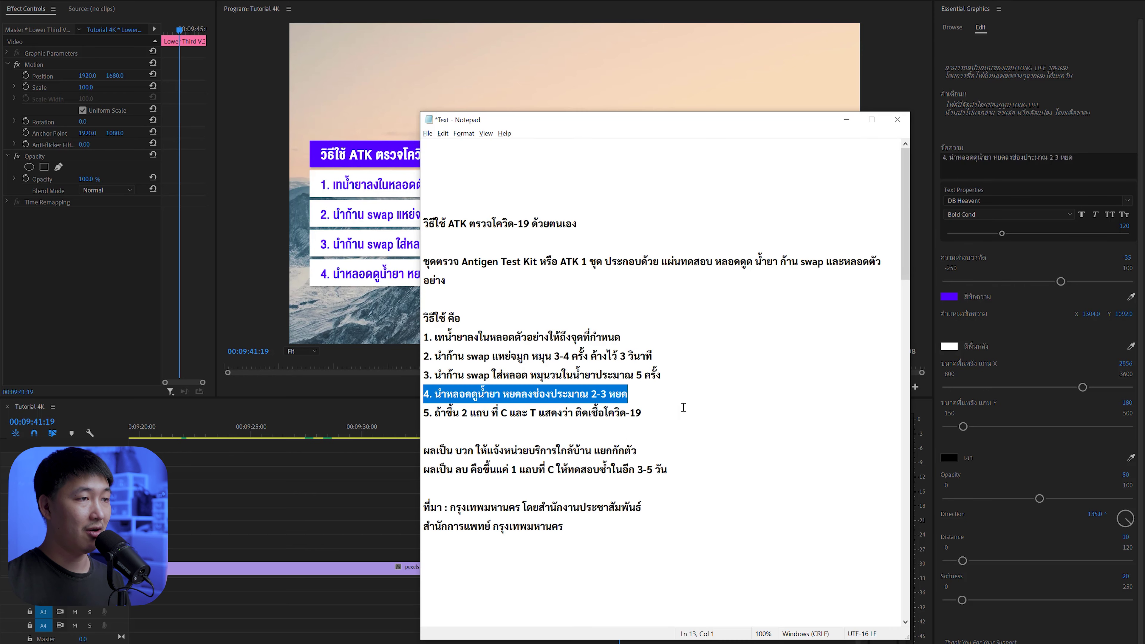
pyautogui.moveTo(683, 407); pyautogui.dragTo(363, 410)
pyautogui.hotkey('ctrl', 'c')
pyautogui.hotkey('alt', 'Tab')
pyautogui.moveTo(575, 513); pyautogui.dragTo(574, 526)
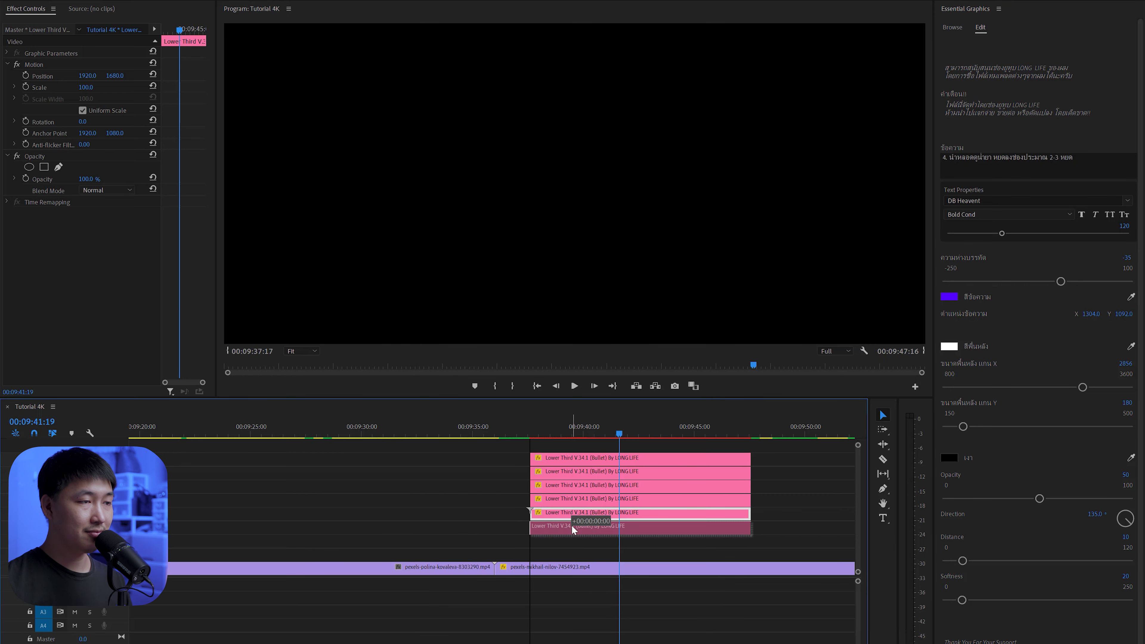
pyautogui.click(114, 76)
pyautogui.press('Return')
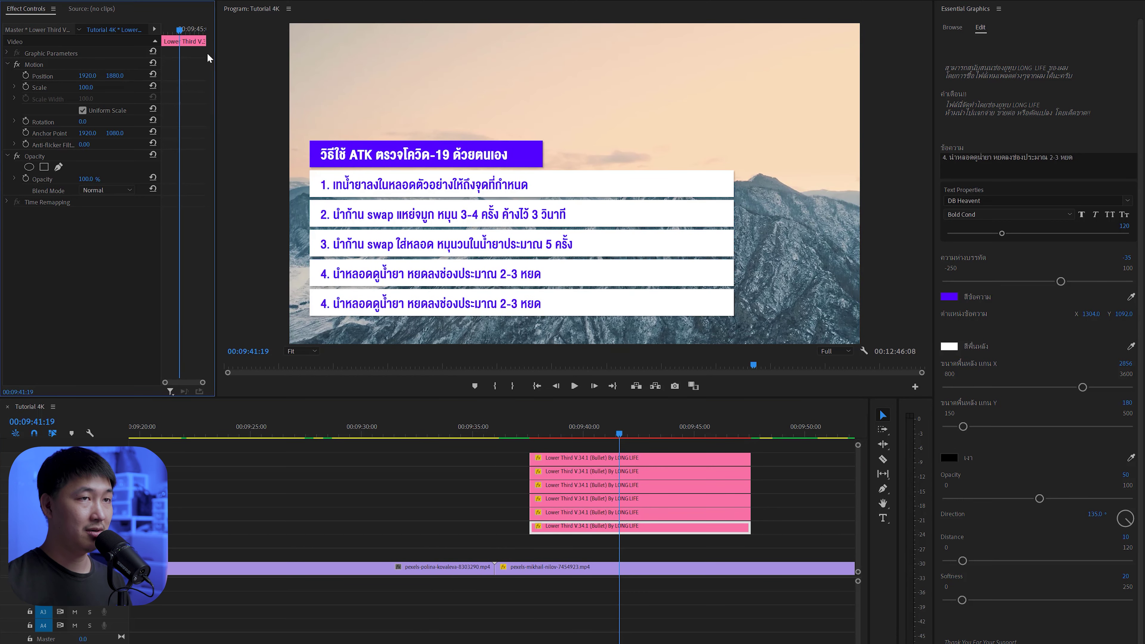
pyautogui.click(1033, 163)
pyautogui.hotkey('ctrl', 'a')
pyautogui.hotkey('ctrl', 'v')
pyautogui.click(1049, 73)
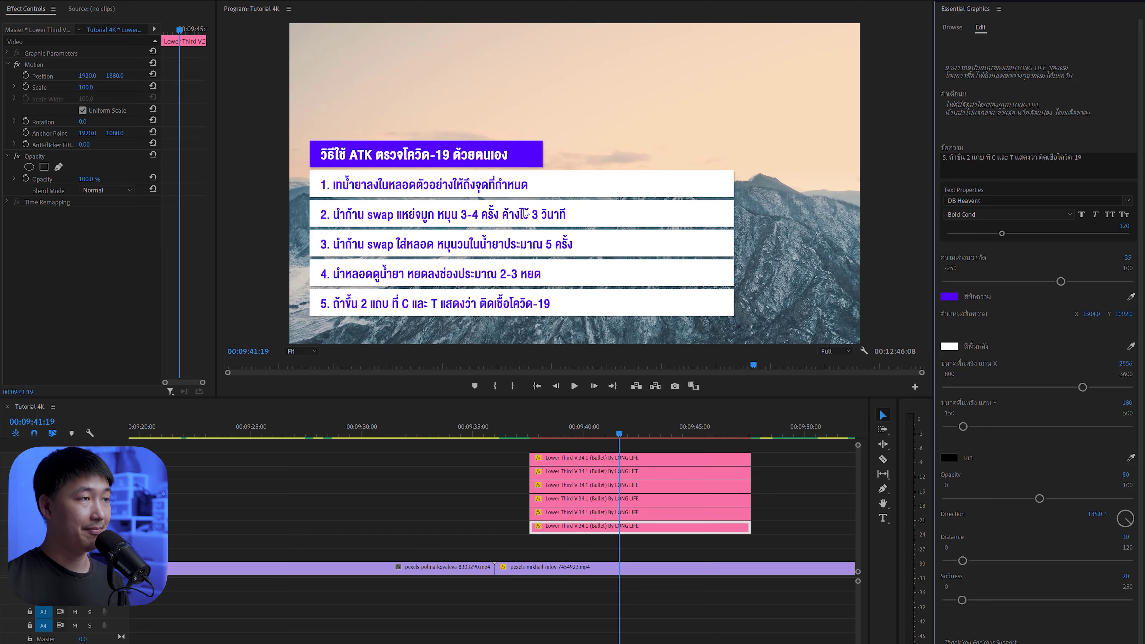
# Zoom the timeline in and play back the step bars animating in.
pyautogui.click(517, 435)
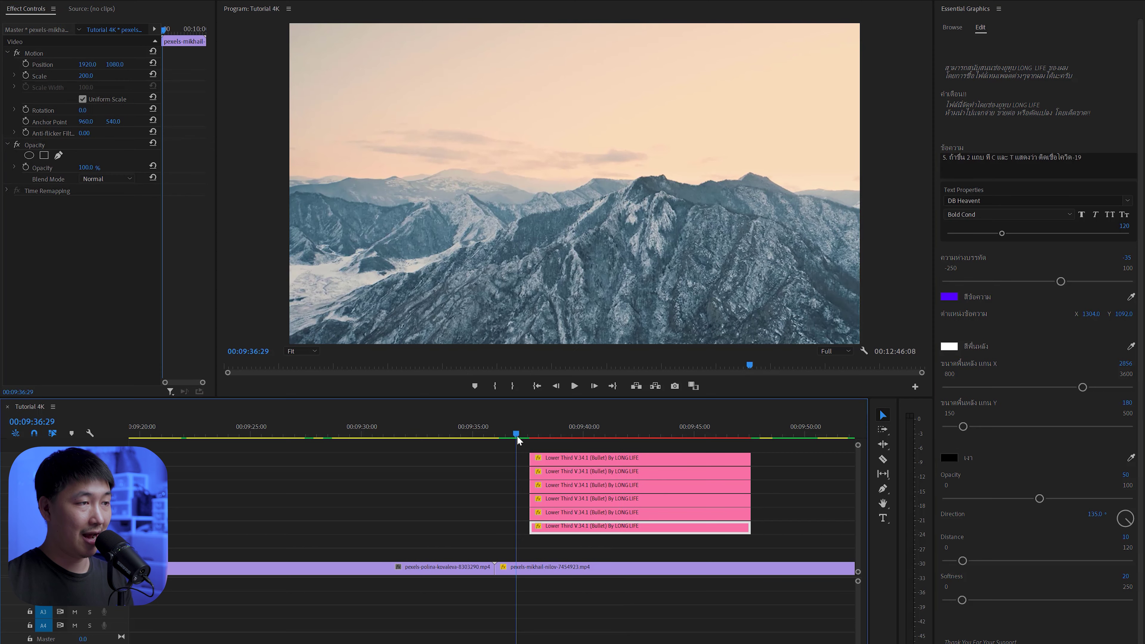
pyautogui.press('=')
pyautogui.moveTo(533, 433); pyautogui.dragTo(526, 433)
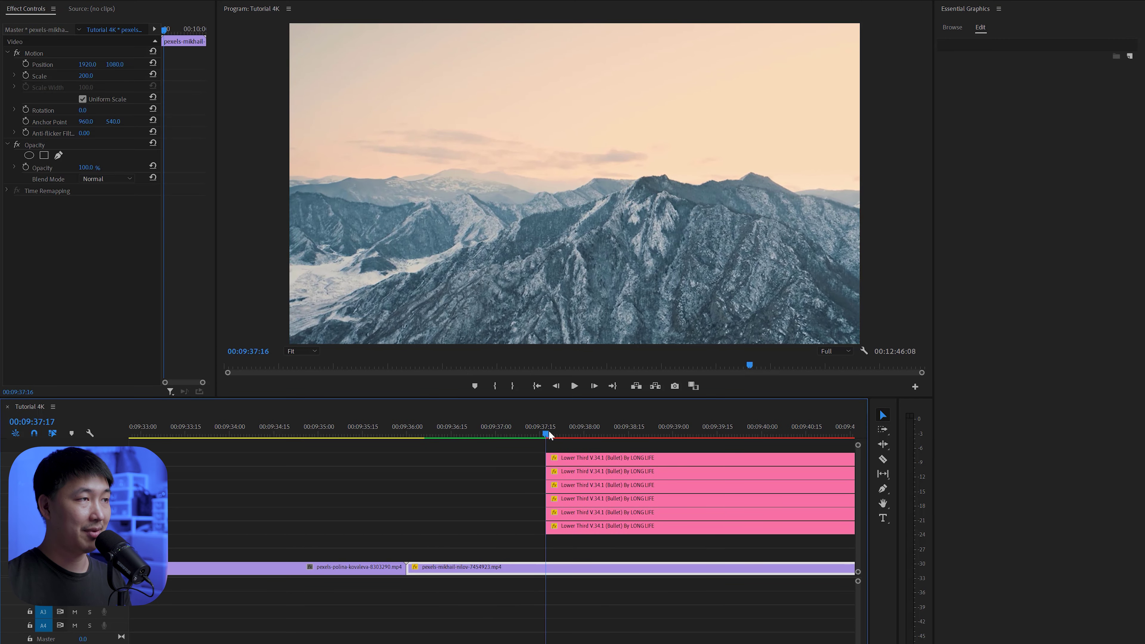
pyautogui.press('space')
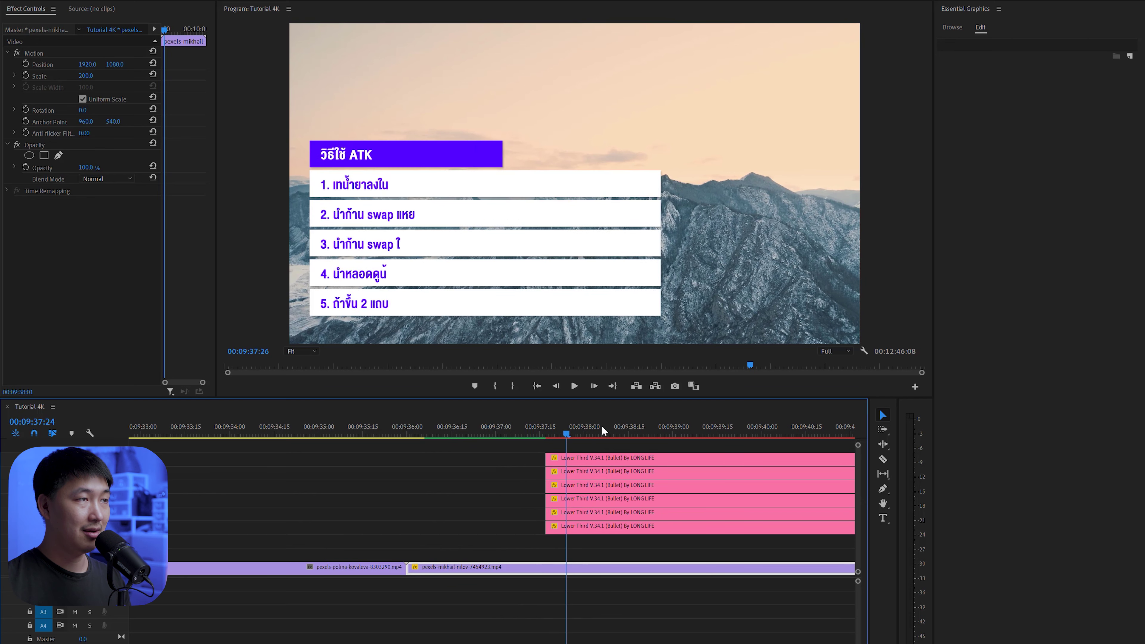
pyautogui.moveTo(546, 432); pyautogui.dragTo(532, 433)
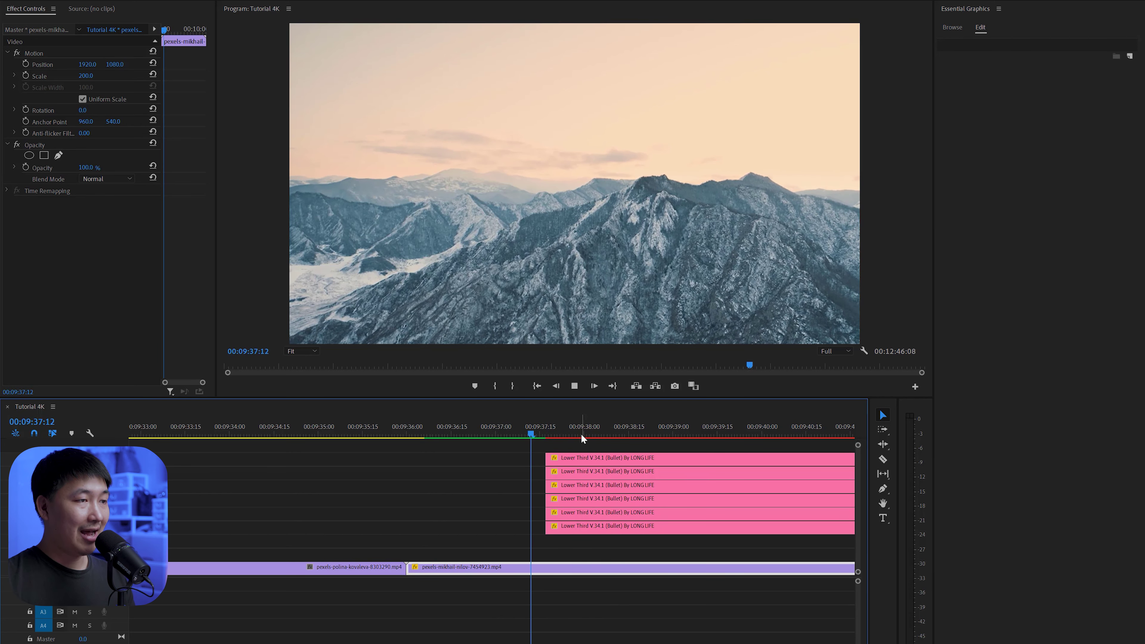
pyautogui.press('space')
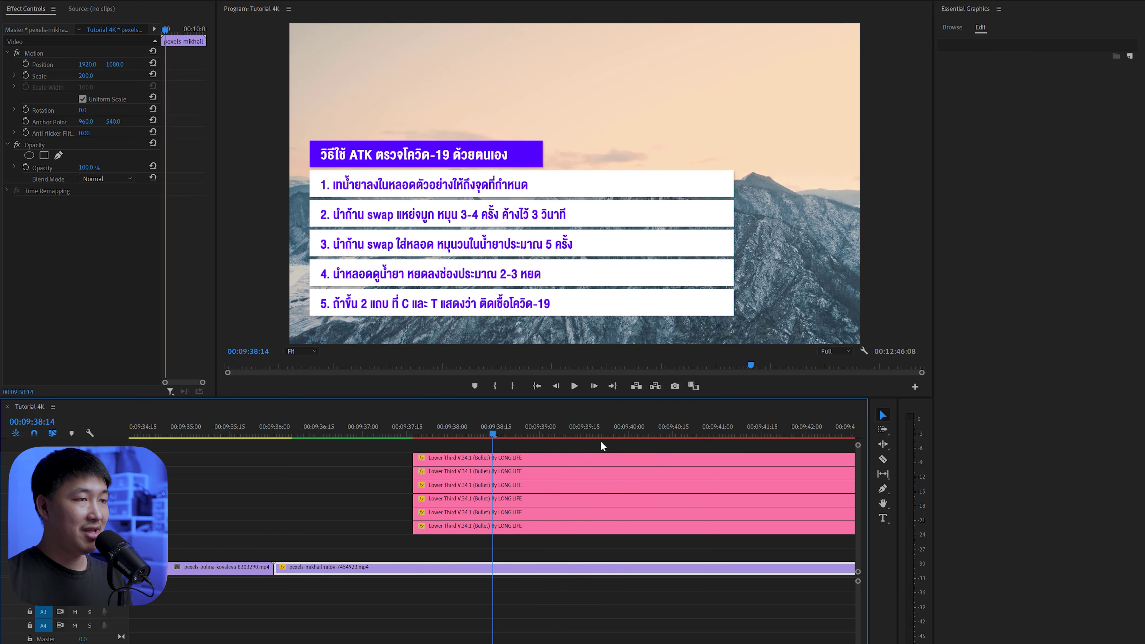
pyautogui.click(600, 442)
pyautogui.press('-')
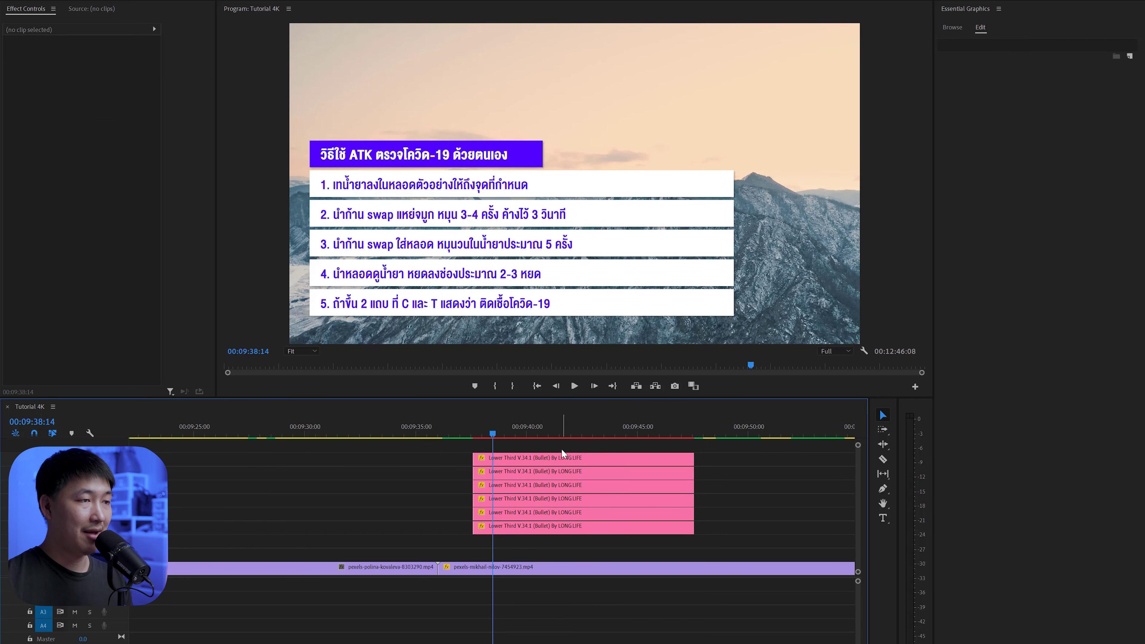
# Select all six lower-third clips and drag their right edges to extend them.
pyautogui.moveTo(562, 450); pyautogui.dragTo(598, 535)
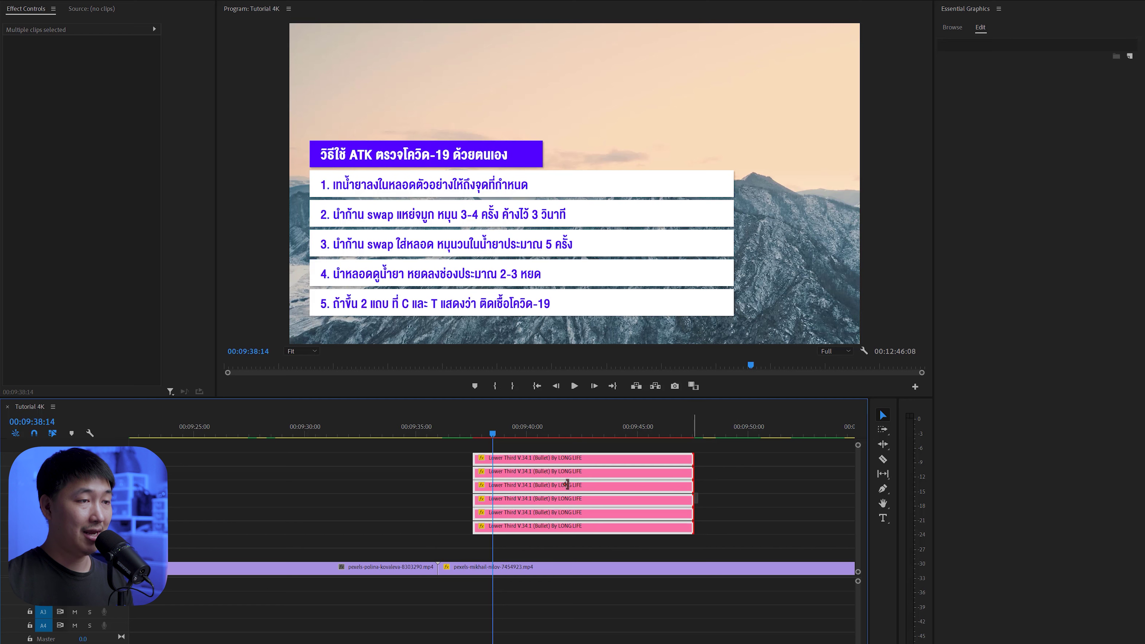
pyautogui.moveTo(693, 486); pyautogui.dragTo(769, 486)
pyautogui.click(624, 434)
pyautogui.scroll(-3, 598, 443)
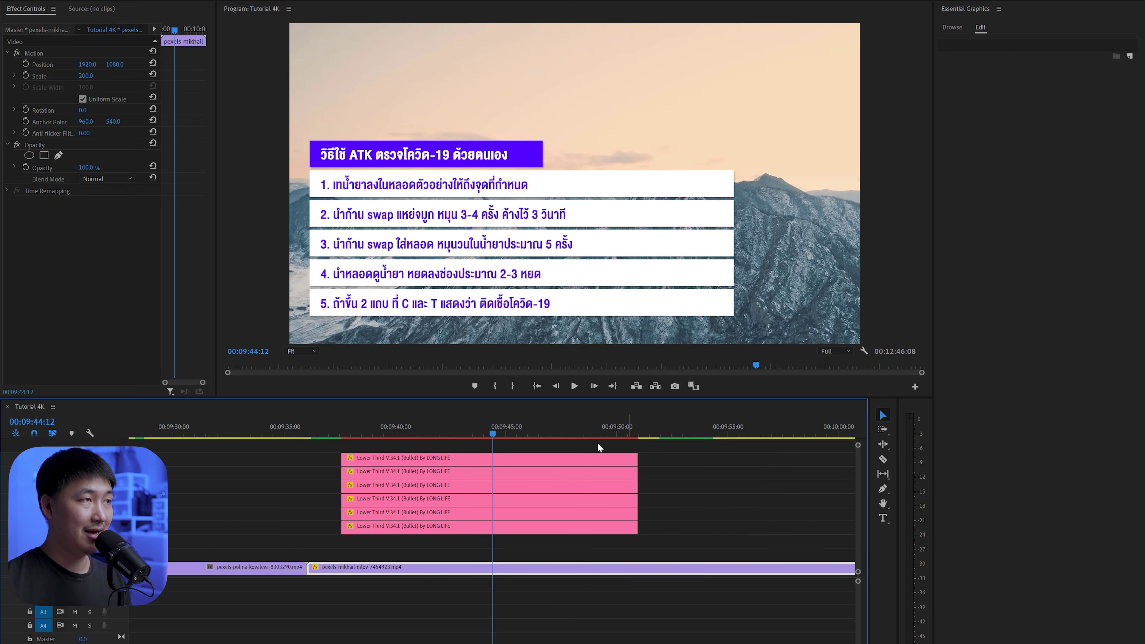
pyautogui.press('j')
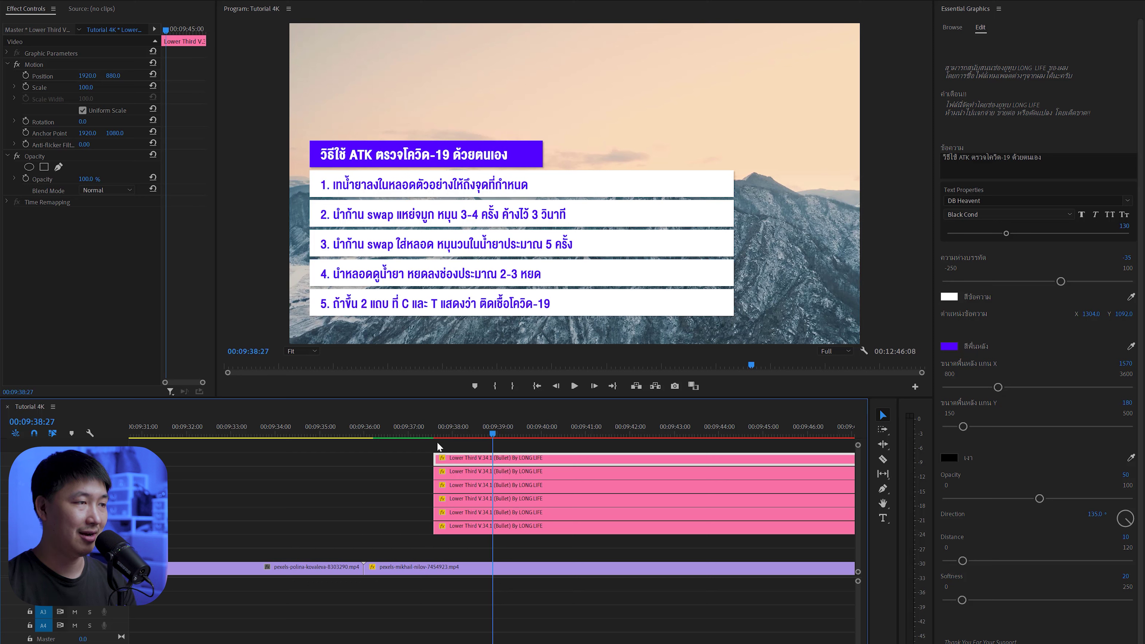
# Nest the six lower-third clips into one nested sequence named 11.
pyautogui.moveTo(391, 451); pyautogui.dragTo(573, 539)
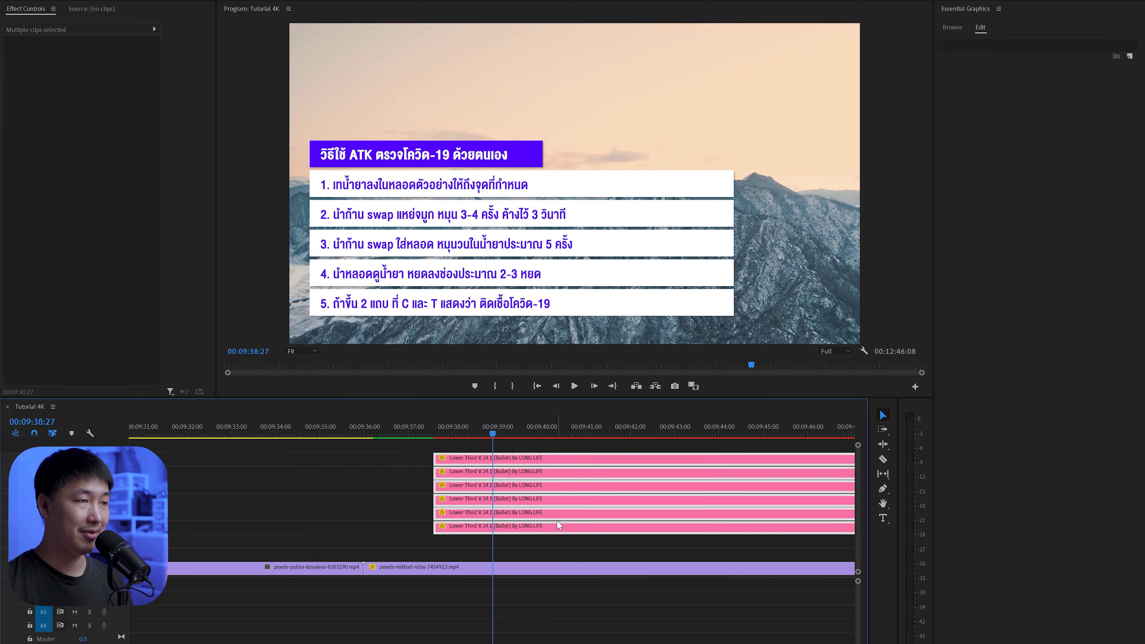
pyautogui.rightClick(559, 491)
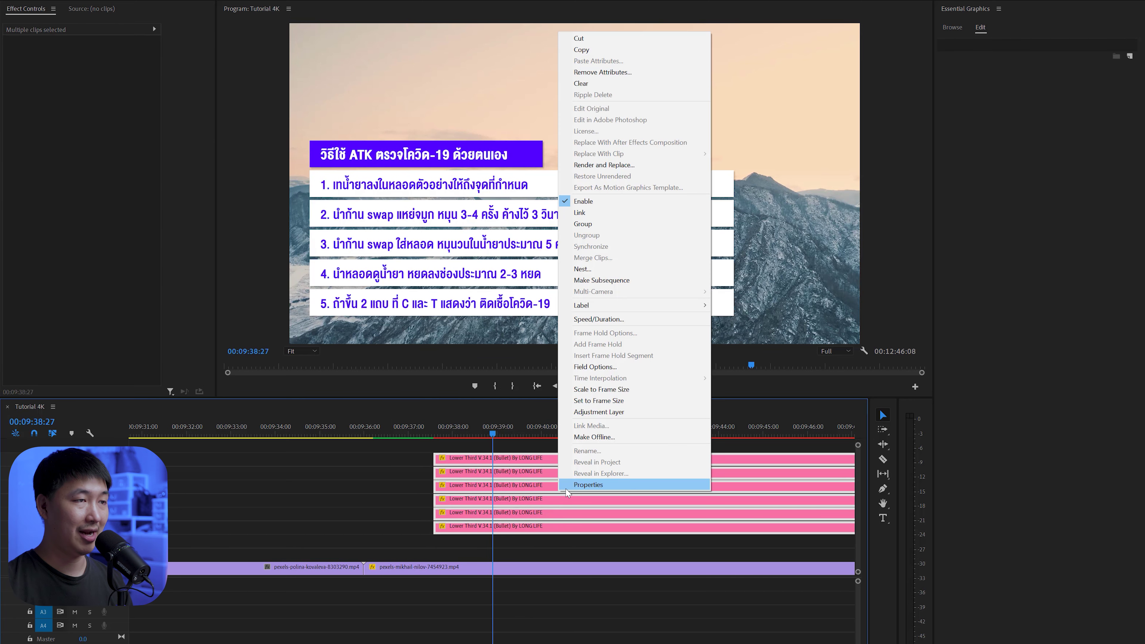
pyautogui.click(581, 269)
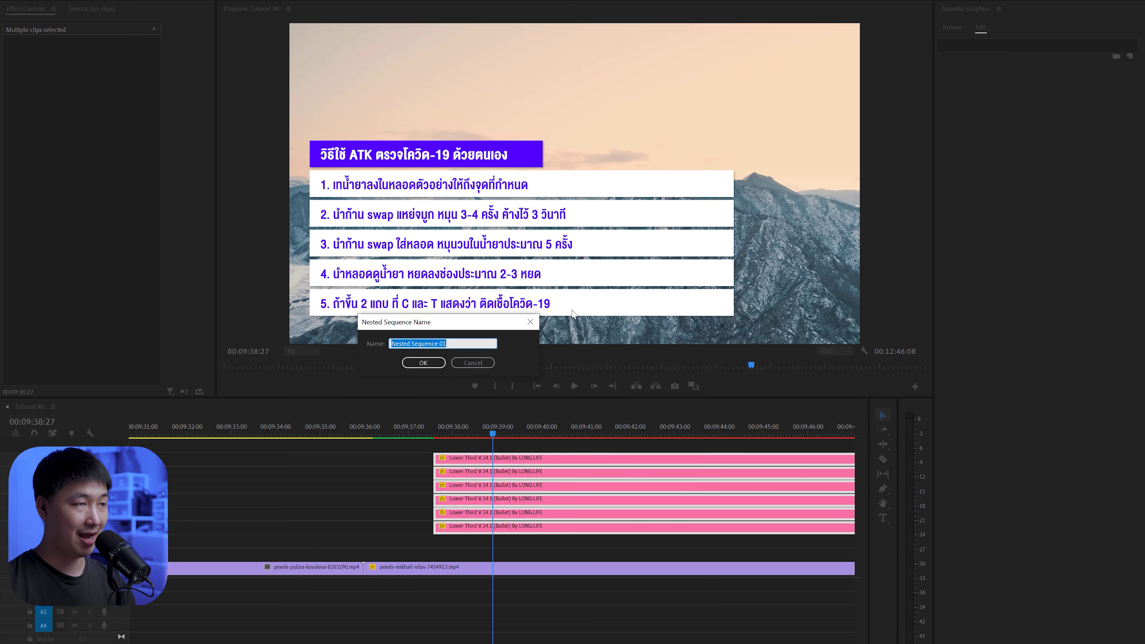
pyautogui.write('11')
pyautogui.press('Return')
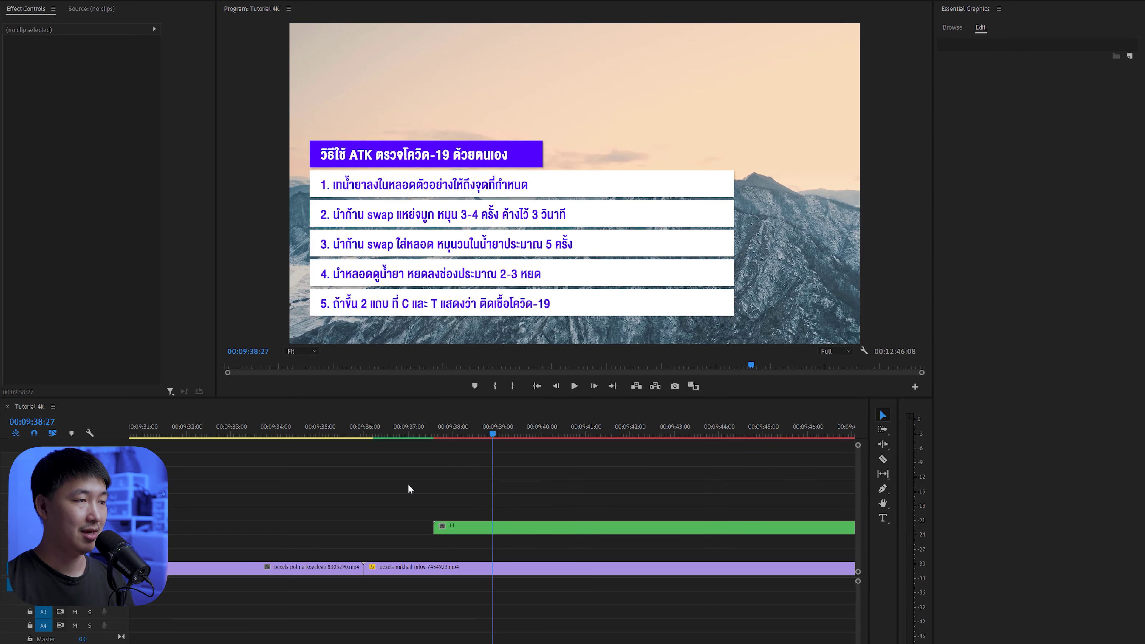
# Scale nested clip 11 to 72.4% and move it toward the frame's upper left.
pyautogui.moveTo(408, 478); pyautogui.dragTo(521, 539)
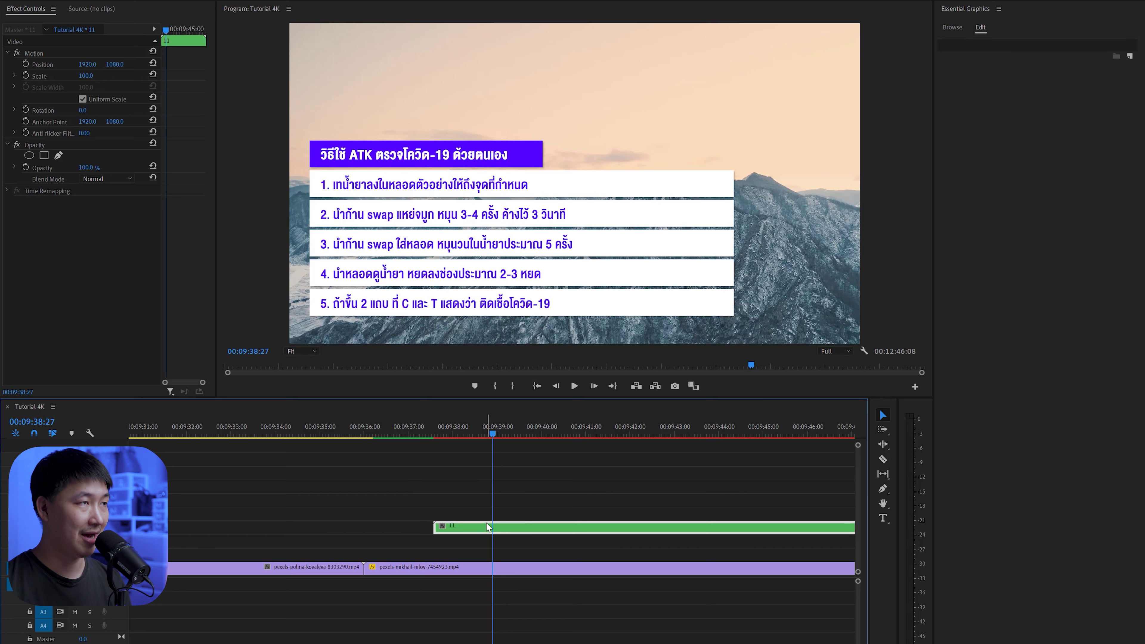
pyautogui.click(60, 55)
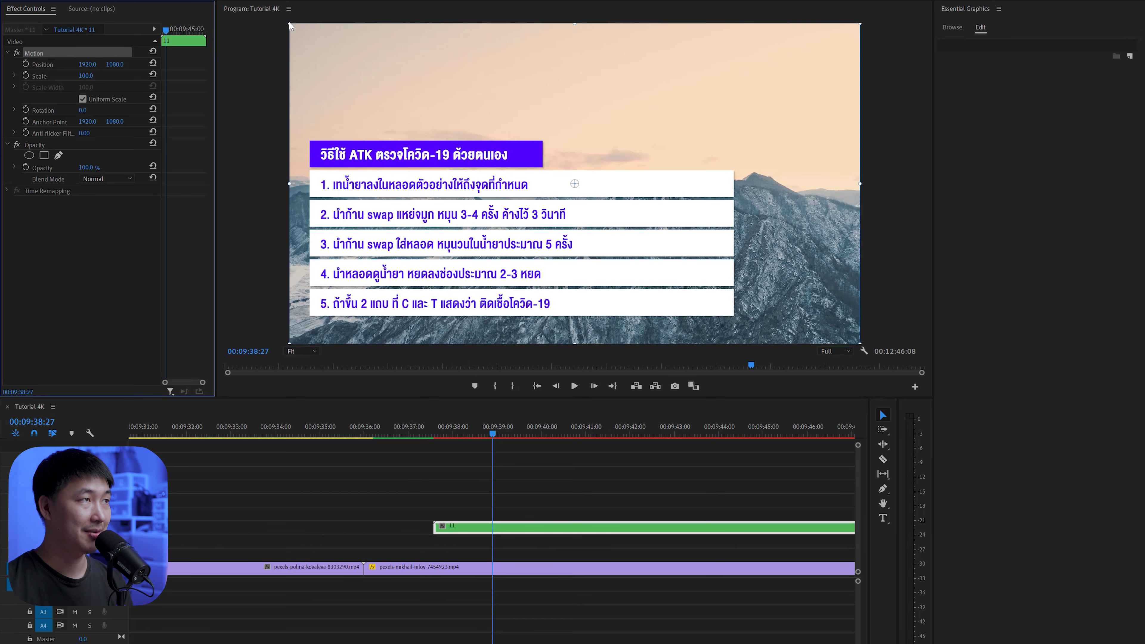
pyautogui.moveTo(290, 24); pyautogui.dragTo(349, 60)
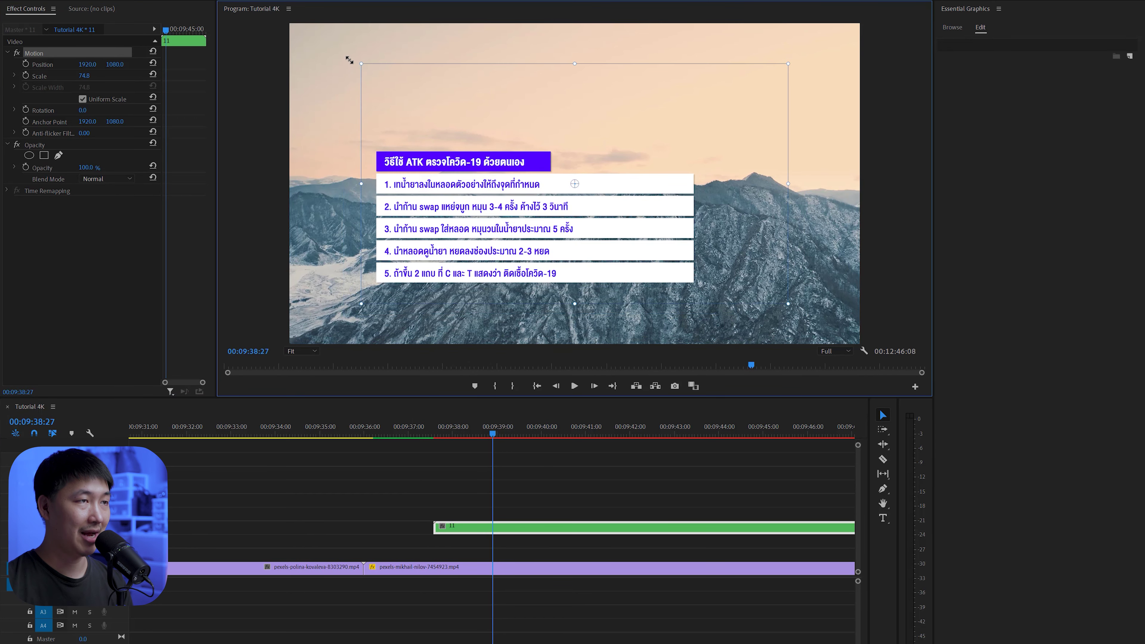
pyautogui.moveTo(355, 62); pyautogui.dragTo(359, 69)
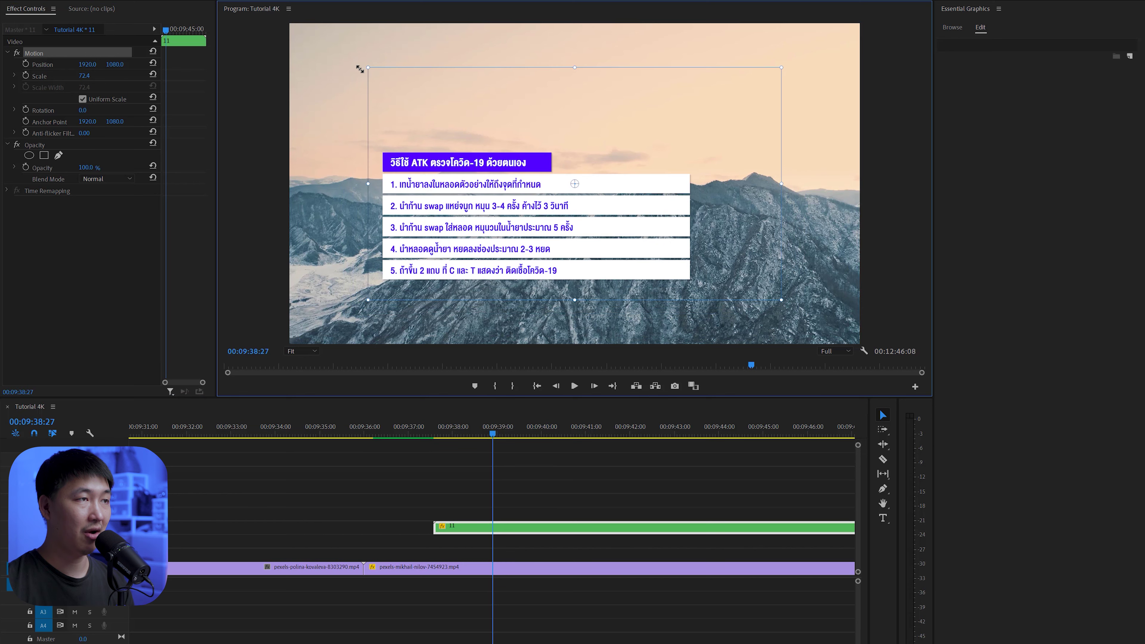
pyautogui.moveTo(481, 231); pyautogui.dragTo(423, 135)
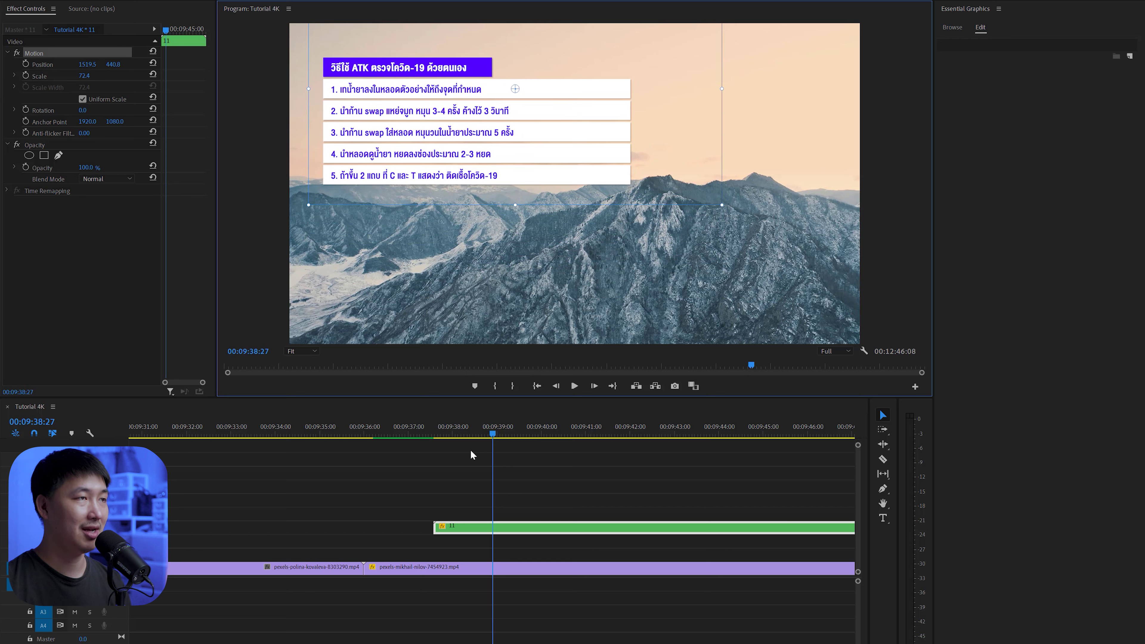
pyautogui.click(478, 469)
pyautogui.click(411, 434)
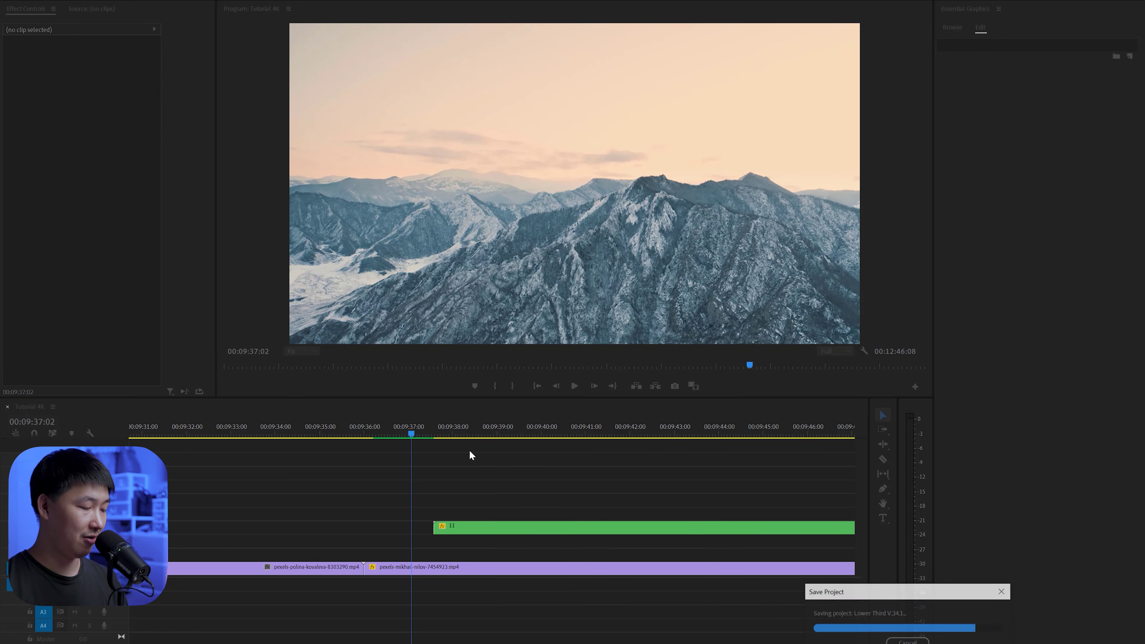
# Undo the move, resize and nesting, then preview and reselect the six lower-third clips.
pyautogui.moveTo(417, 432)
pyautogui.mouseDown()
pyautogui.moveTo(456, 442)
pyautogui.moveTo(503, 431)
pyautogui.moveTo(481, 433)
pyautogui.mouseUp()
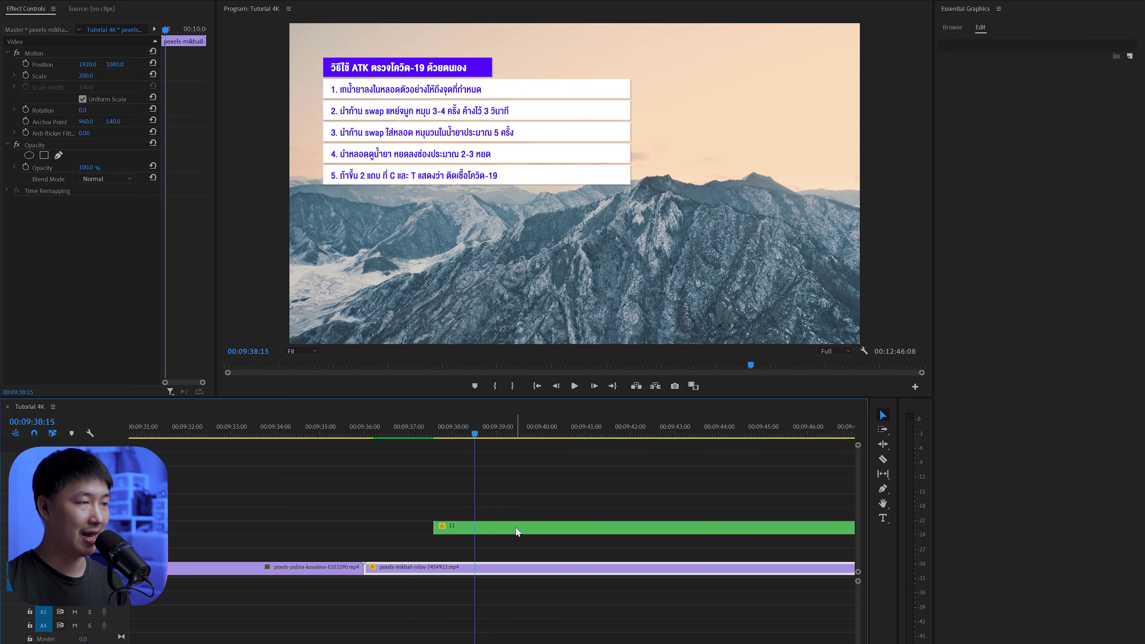
pyautogui.hotkey('ctrl', 'z')
pyautogui.hotkey('ctrl', 'z')
pyautogui.hotkey('ctrl', 'z')
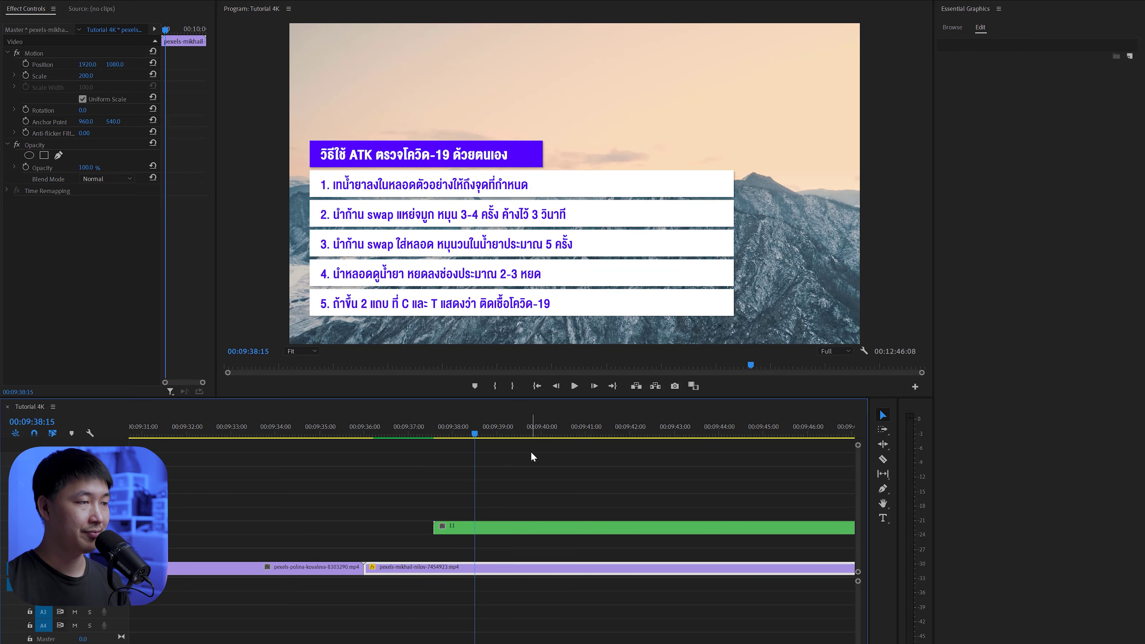
pyautogui.hotkey('ctrl', 'z')
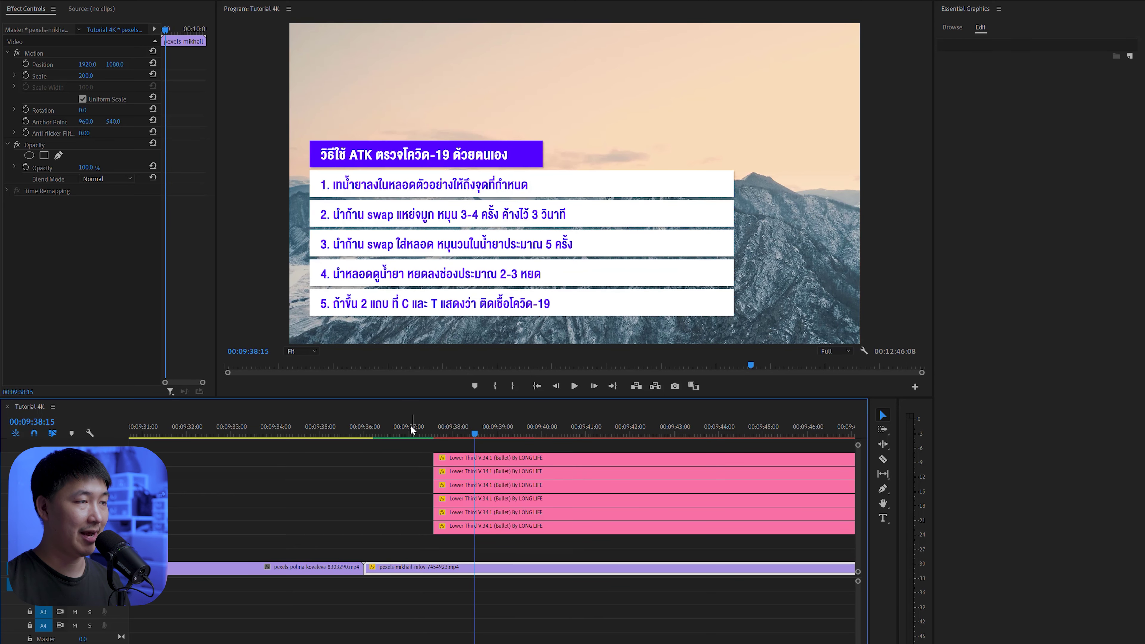
pyautogui.moveTo(411, 426); pyautogui.dragTo(520, 440)
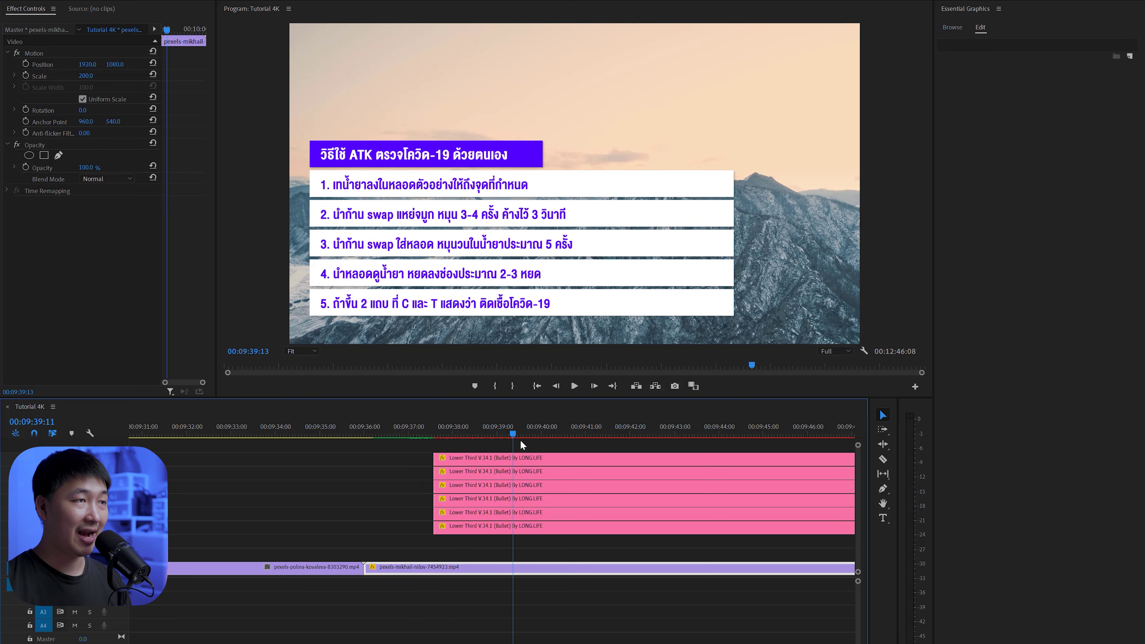
pyautogui.moveTo(521, 444)
pyautogui.mouseDown()
pyautogui.moveTo(502, 460)
pyautogui.moveTo(549, 465)
pyautogui.mouseUp()
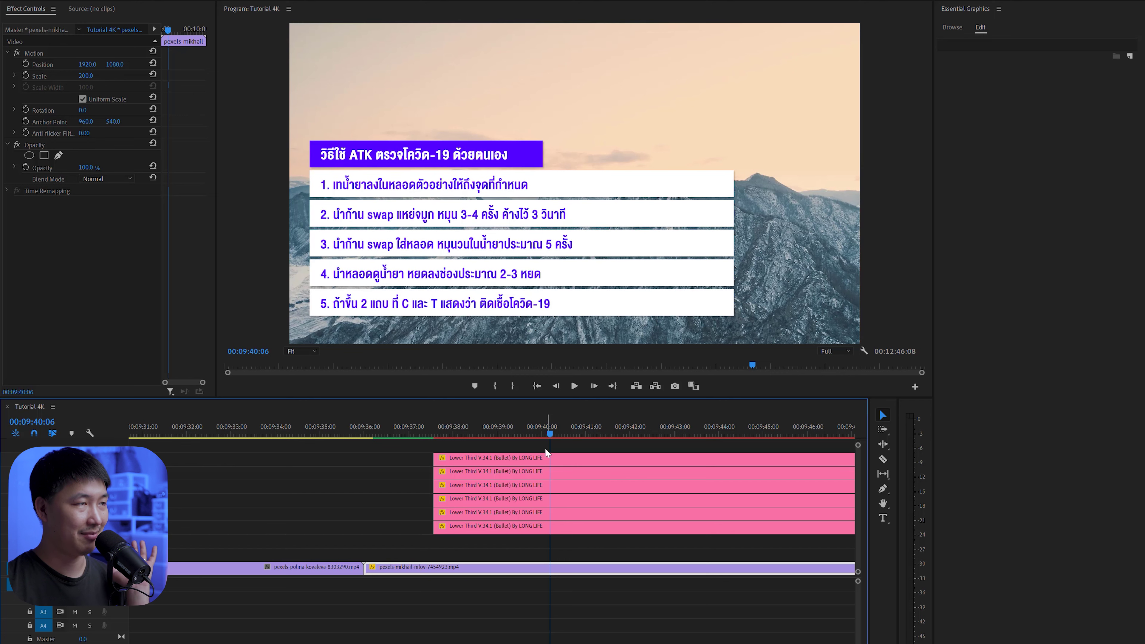
pyautogui.click(417, 430)
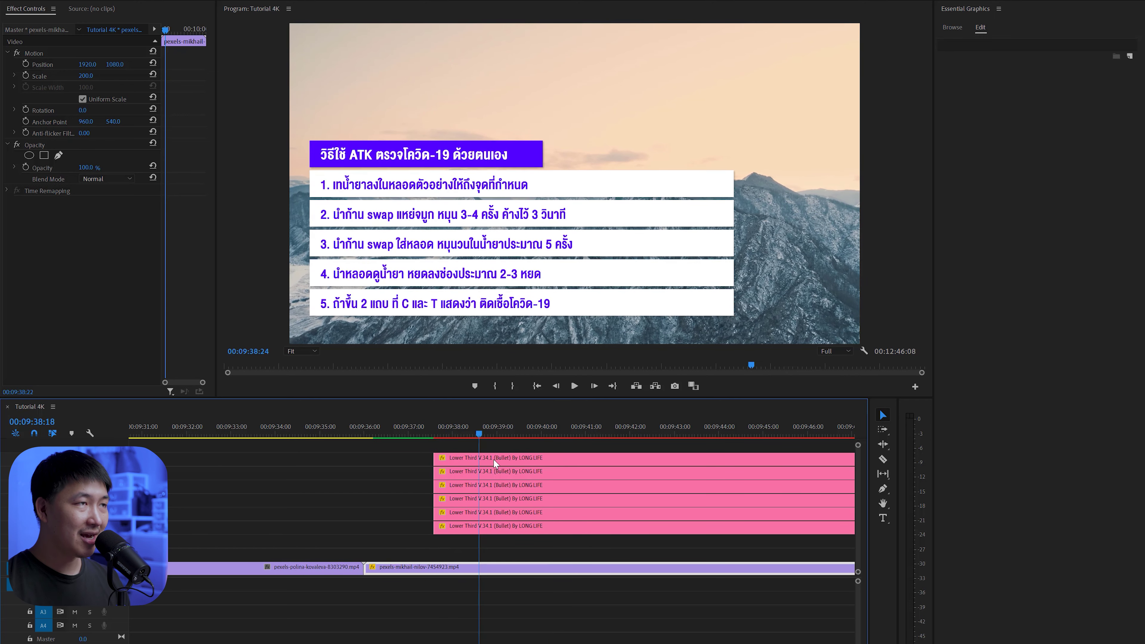
pyautogui.moveTo(410, 452)
pyautogui.mouseDown()
pyautogui.moveTo(520, 527)
pyautogui.moveTo(525, 545)
pyautogui.mouseUp()
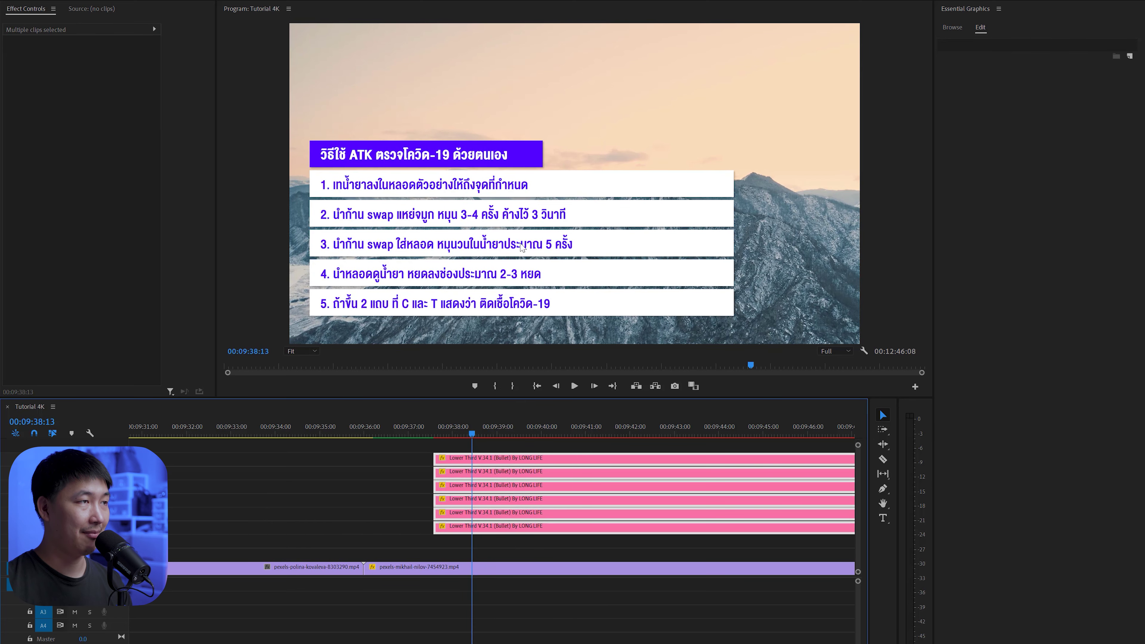
# Delay the five step clips so the purple ATK title bar appears alone first.
pyautogui.click(546, 458)
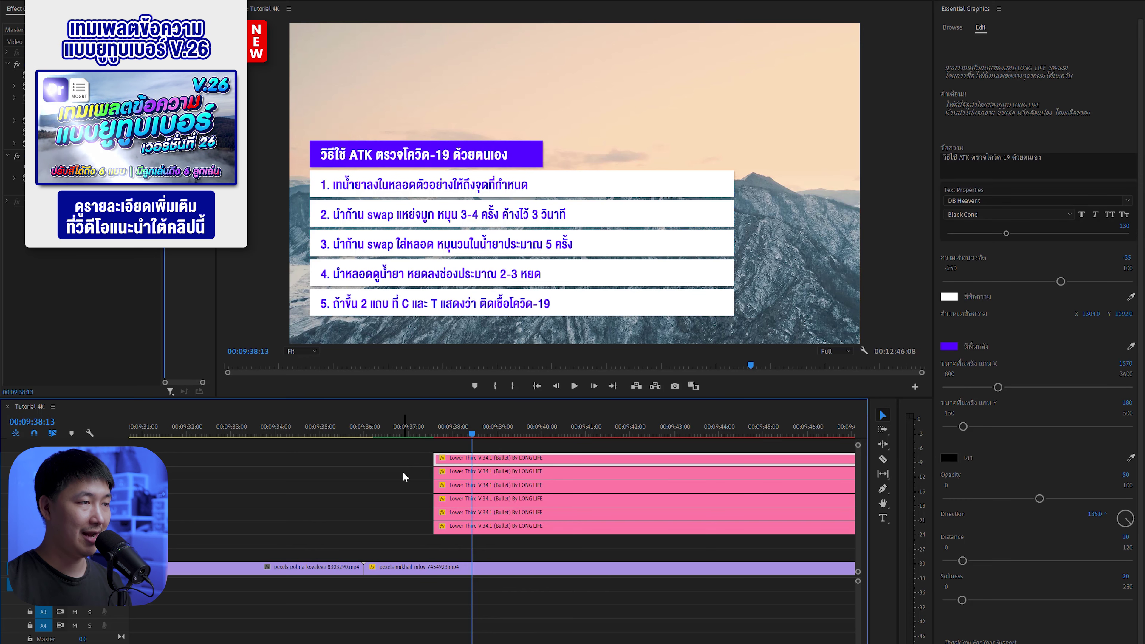
pyautogui.moveTo(404, 477); pyautogui.dragTo(559, 558)
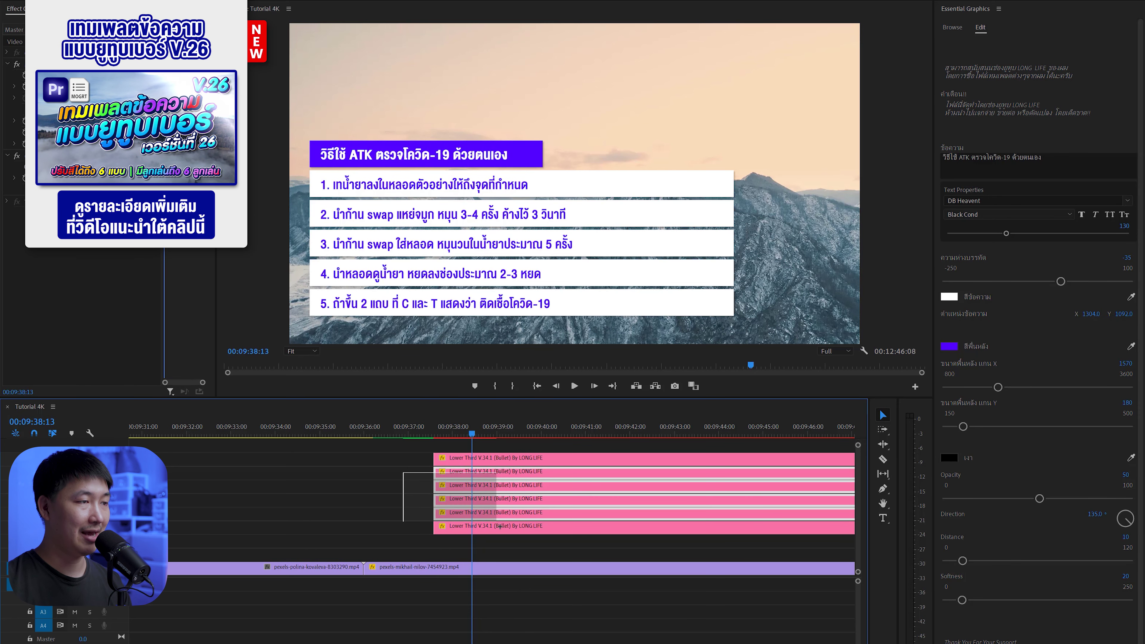
pyautogui.click(559, 559)
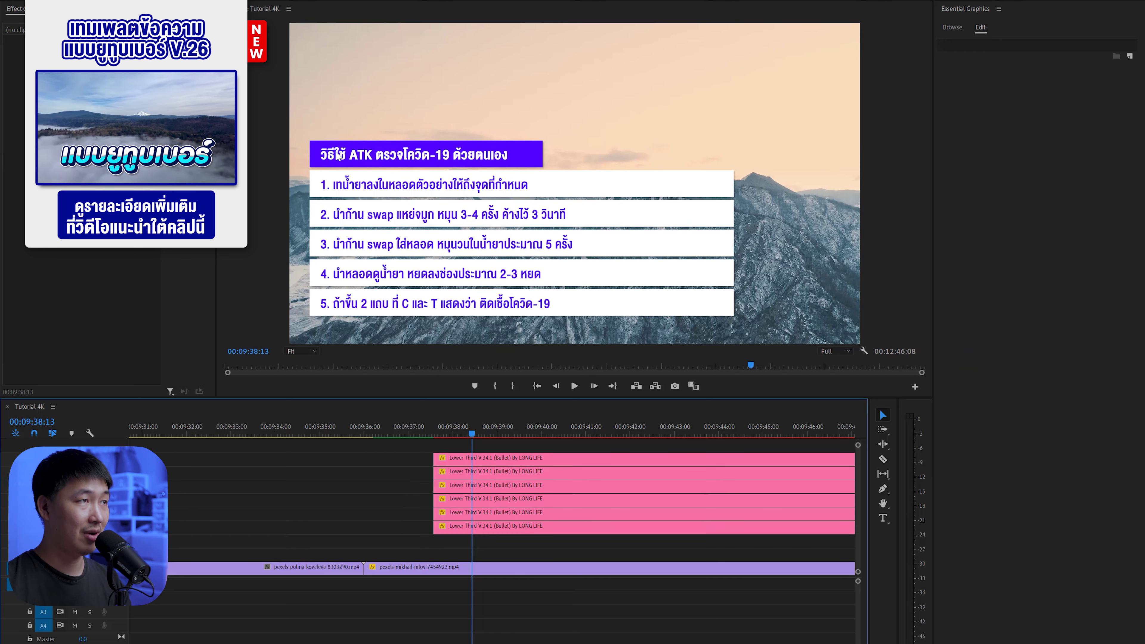
pyautogui.scroll(2, 412, 463)
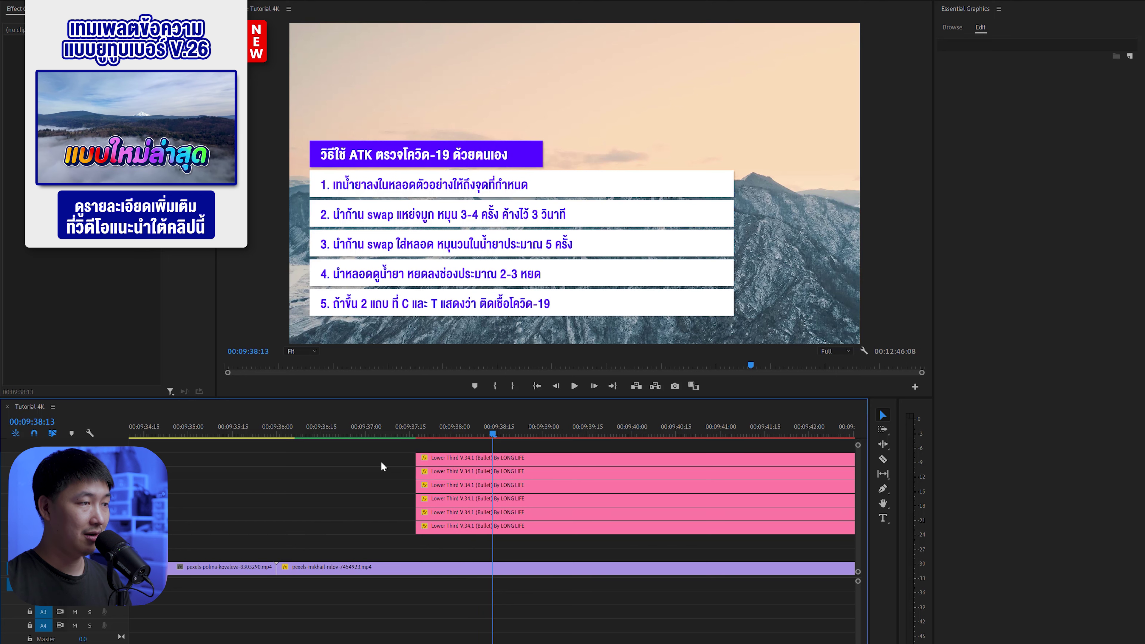
pyautogui.moveTo(387, 469); pyautogui.dragTo(464, 544)
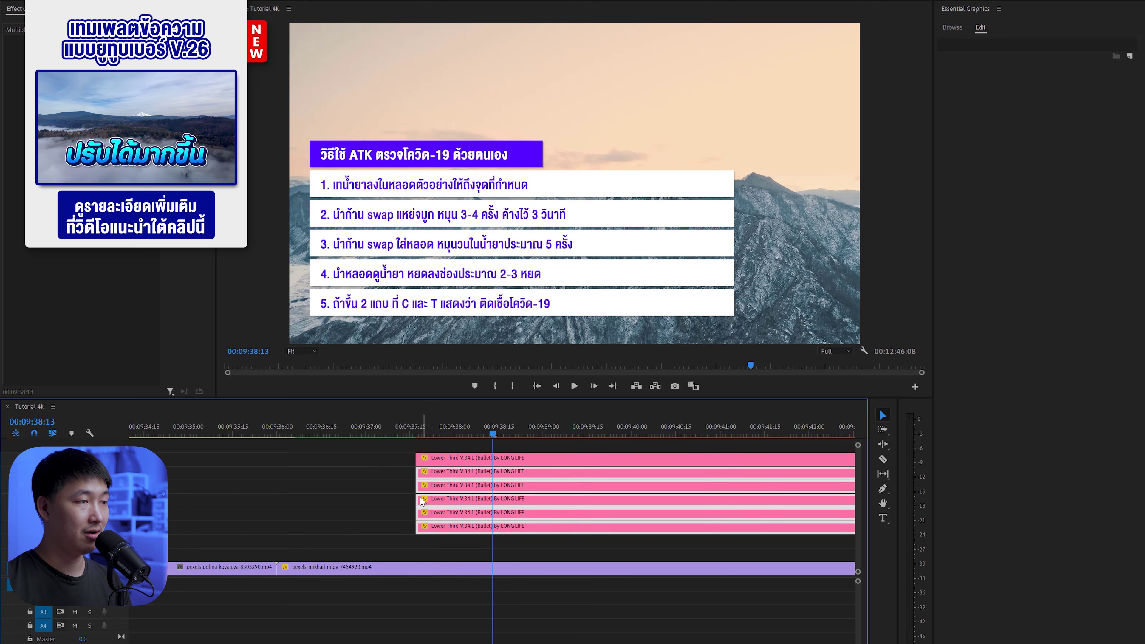
pyautogui.moveTo(422, 501); pyautogui.dragTo(503, 501)
pyautogui.click(436, 513)
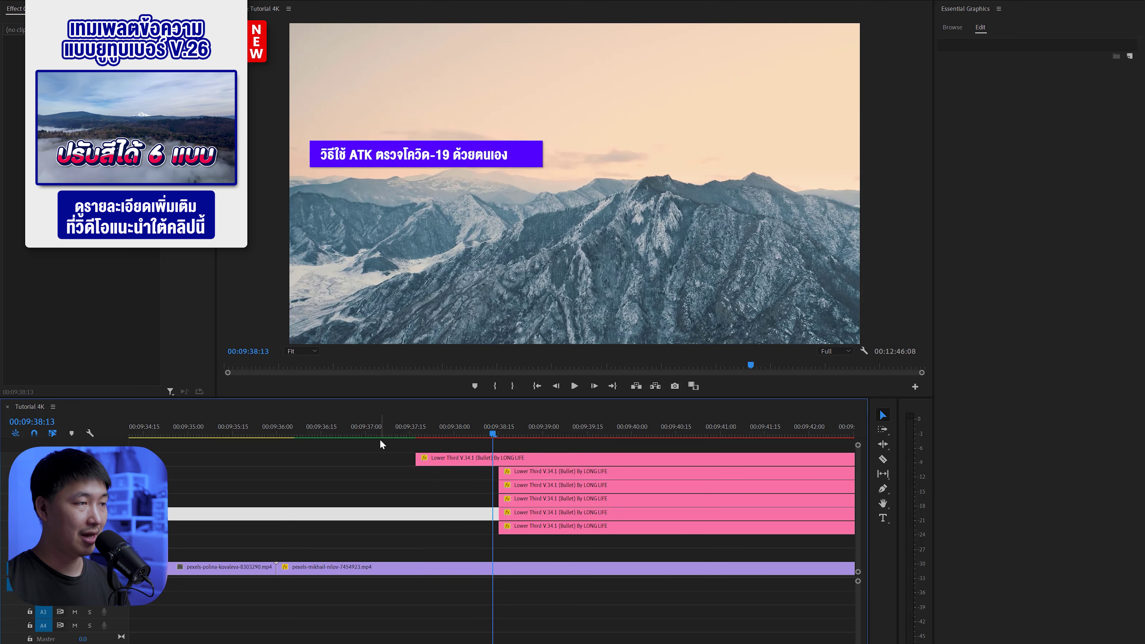
pyautogui.moveTo(400, 426)
pyautogui.mouseDown()
pyautogui.moveTo(550, 426)
pyautogui.moveTo(506, 411)
pyautogui.moveTo(494, 416)
pyautogui.moveTo(562, 440)
pyautogui.moveTo(498, 434)
pyautogui.mouseUp()
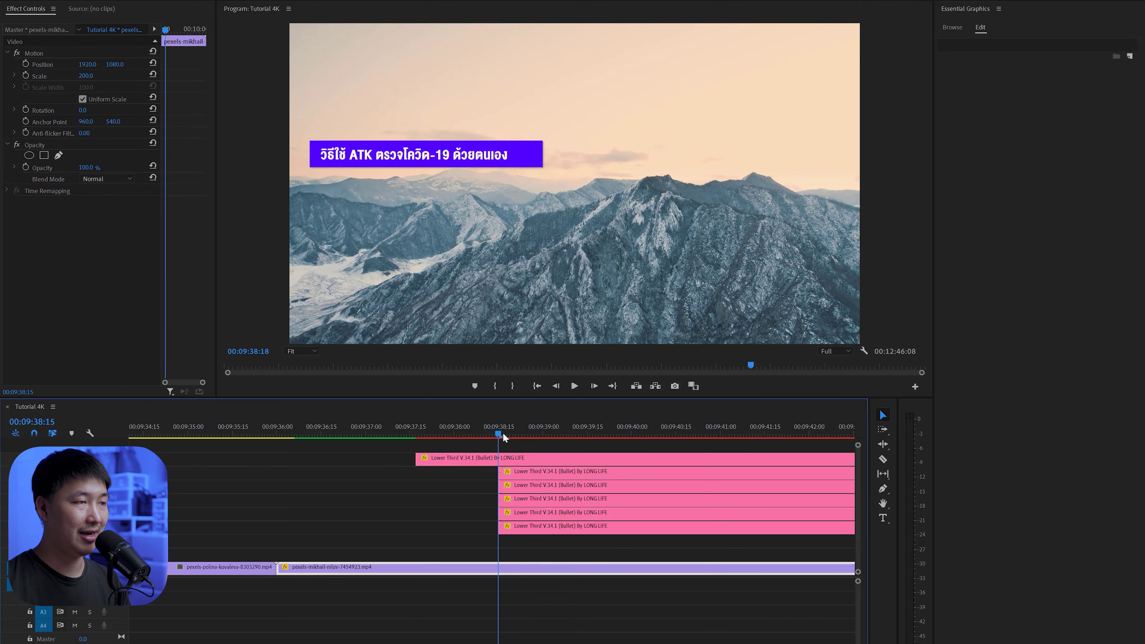
# Stagger the second and third step clips to start at successive playhead positions.
pyautogui.click(527, 446)
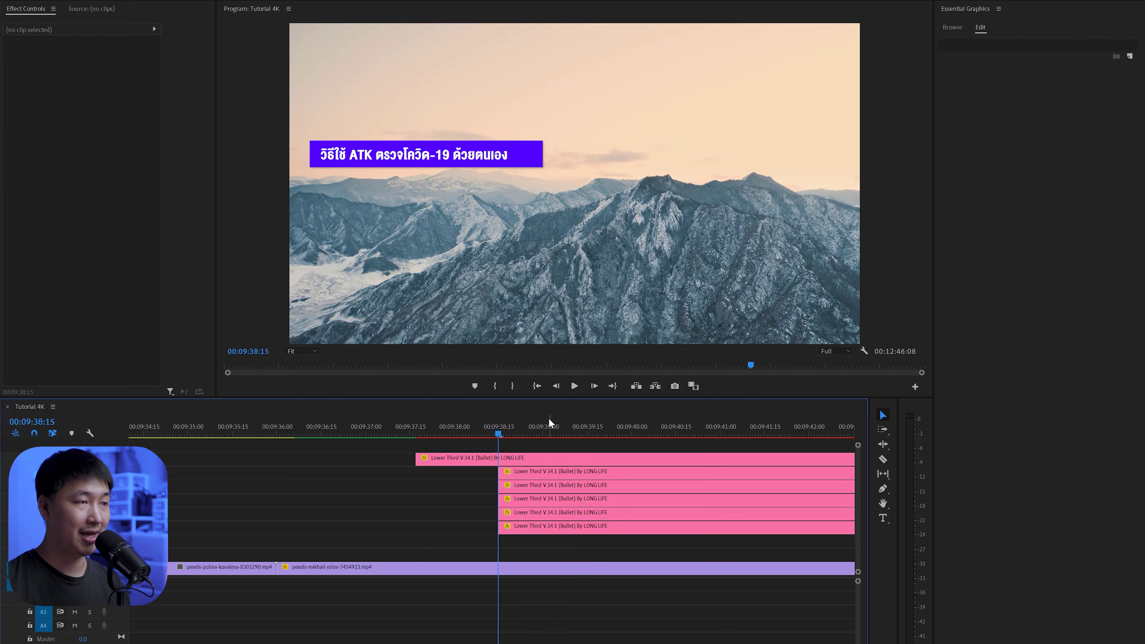
pyautogui.hotkey('shift', 'Right')
pyautogui.hotkey('shift', 'Right')
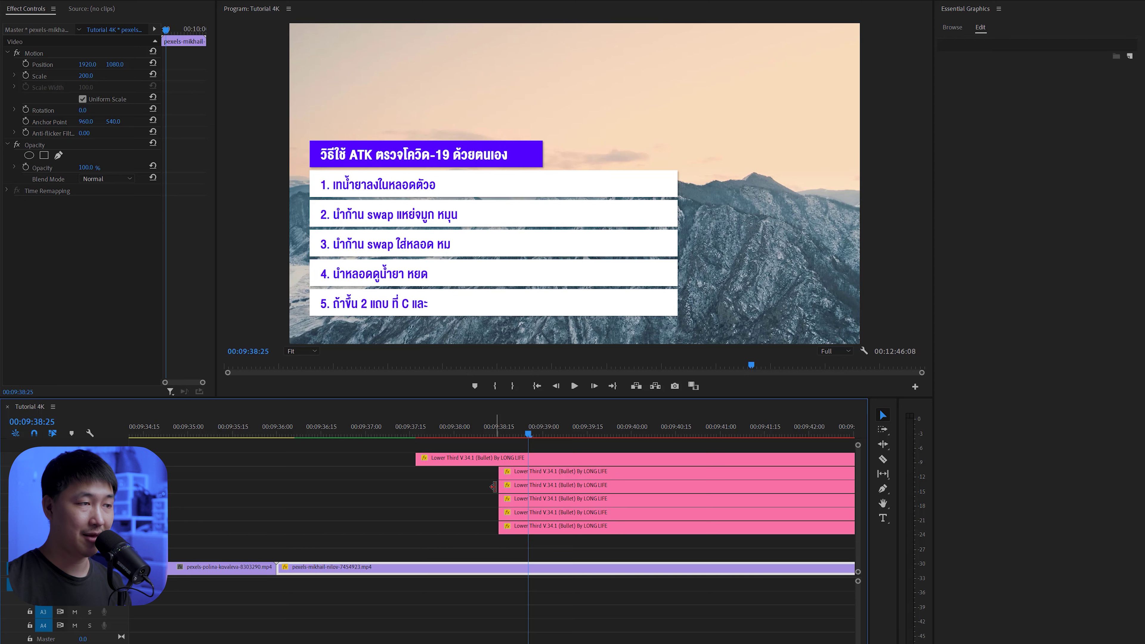
pyautogui.moveTo(513, 489); pyautogui.dragTo(542, 484)
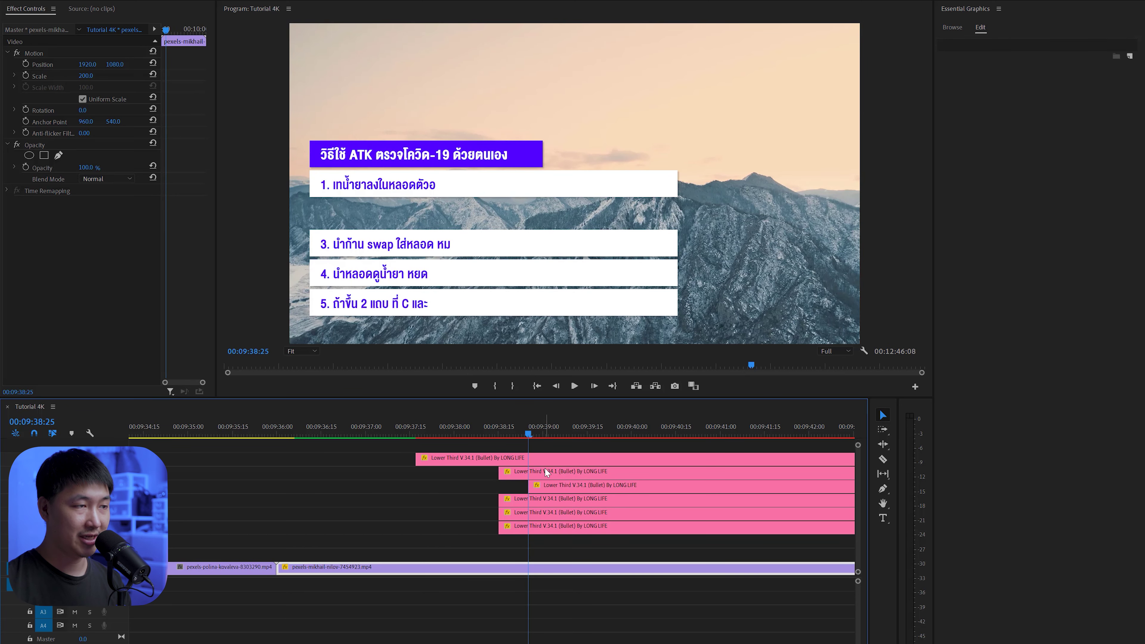
pyautogui.hotkey('shift', 'Right')
# Delay the step 5 clip to the next stagger point, then zoom out and preview.
pyautogui.hotkey('shift', 'Right')
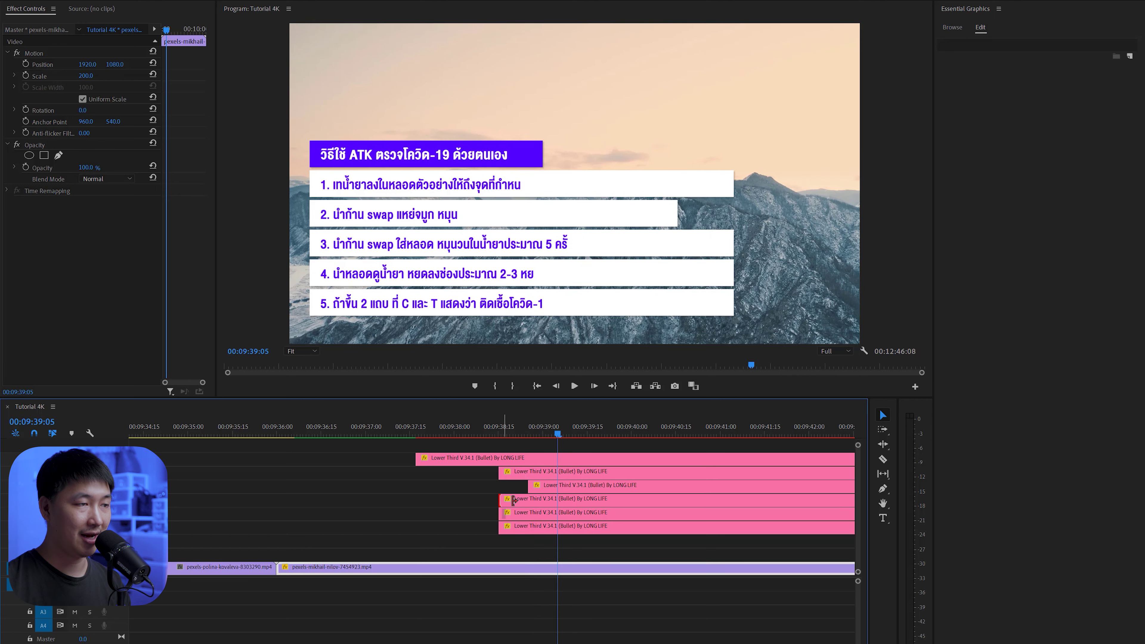
pyautogui.moveTo(501, 499)
pyautogui.mouseDown()
pyautogui.moveTo(559, 499)
pyautogui.moveTo(587, 514)
pyautogui.mouseUp()
pyautogui.hotkey('shift', 'Right')
pyautogui.hotkey('shift', 'Right')
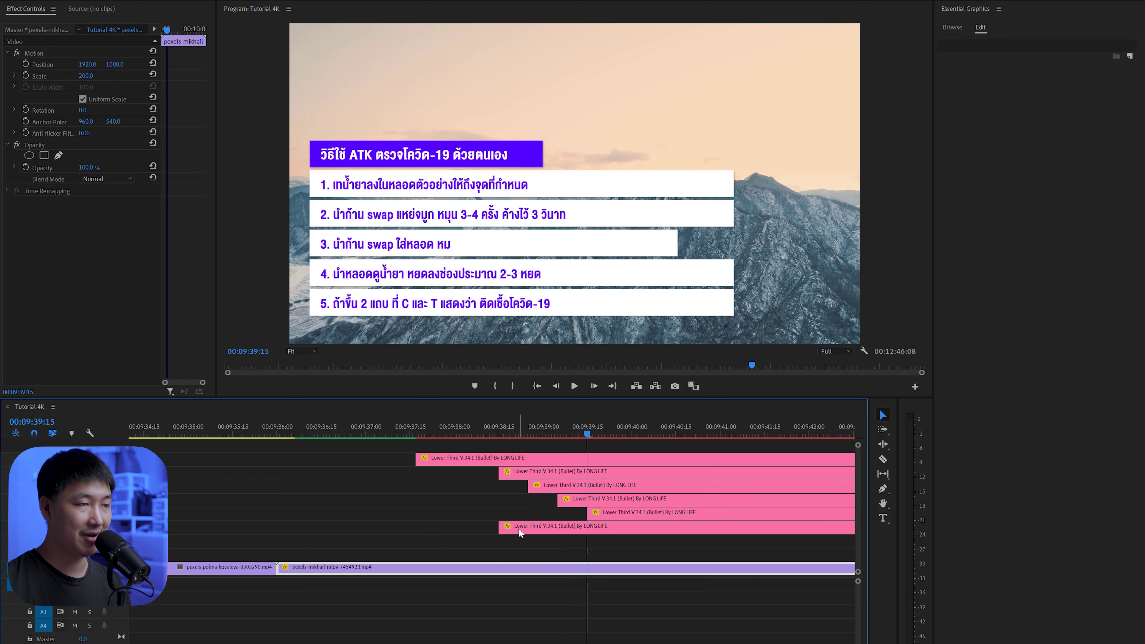
pyautogui.hotkey('shift', 'Right')
pyautogui.hotkey('shift', 'Right')
pyautogui.moveTo(500, 529); pyautogui.dragTo(617, 529)
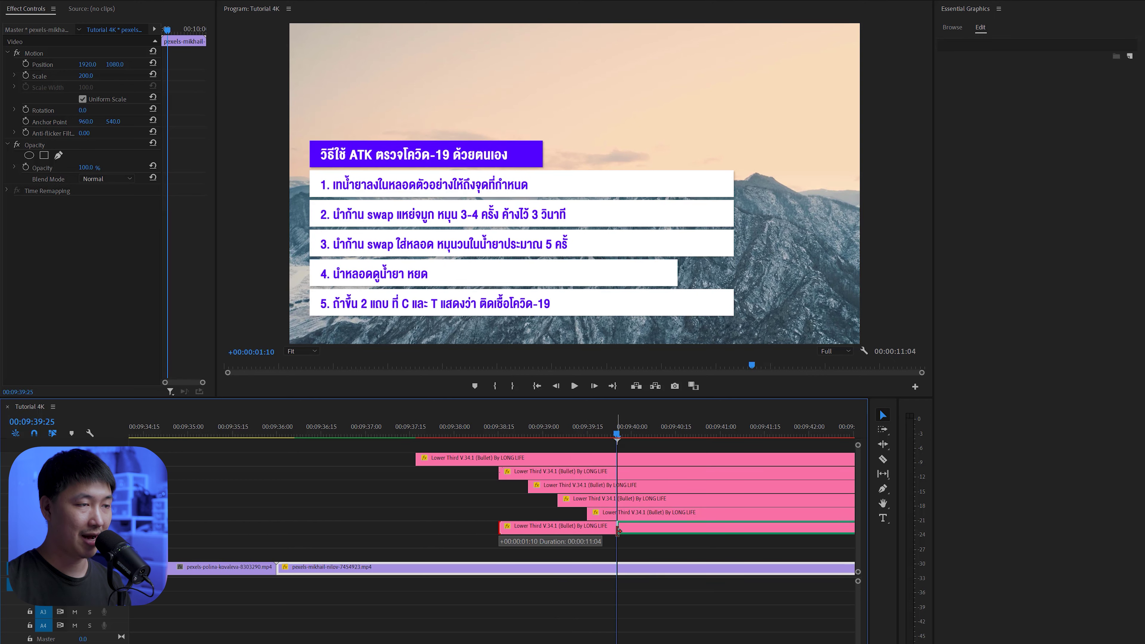
pyautogui.click(609, 632)
pyautogui.press('-')
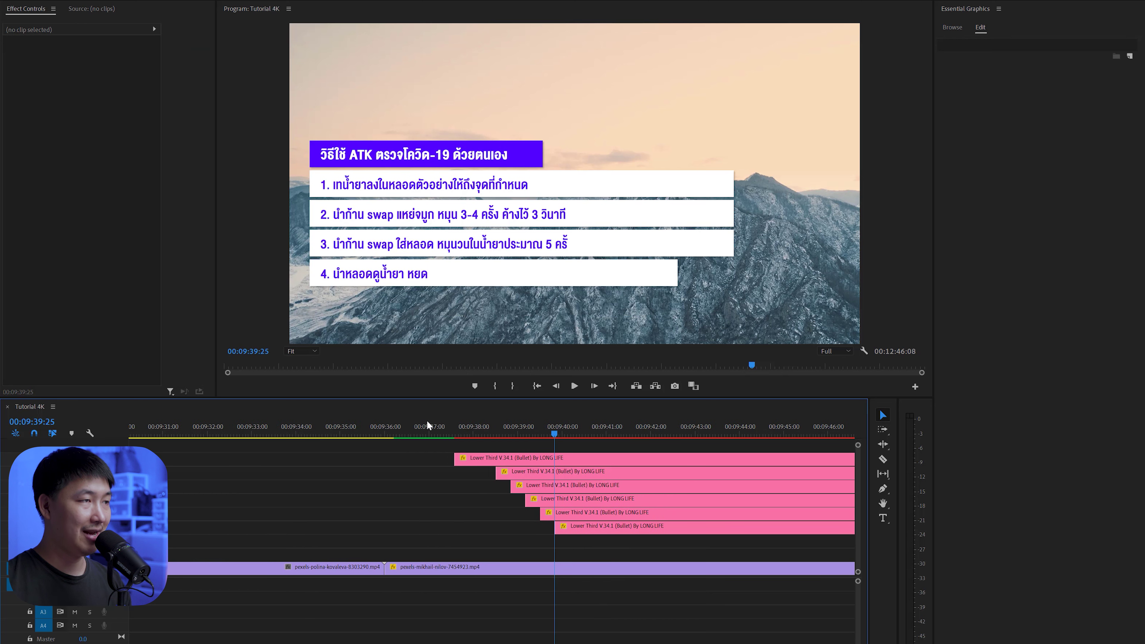
pyautogui.moveTo(436, 421); pyautogui.dragTo(533, 441)
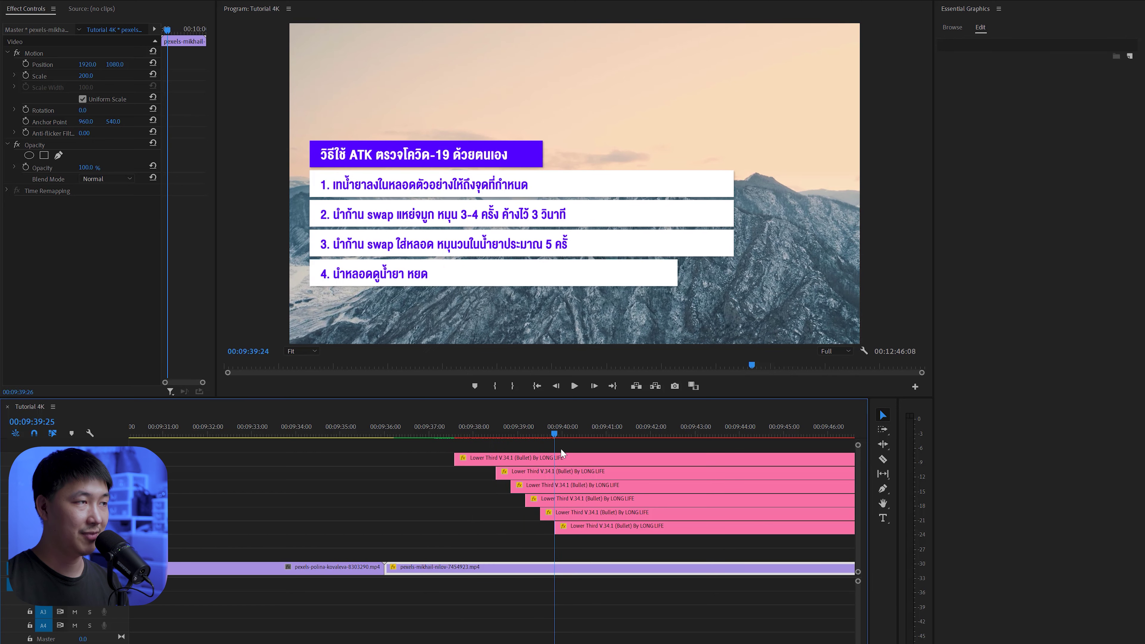
pyautogui.scroll(-1, 637, 463)
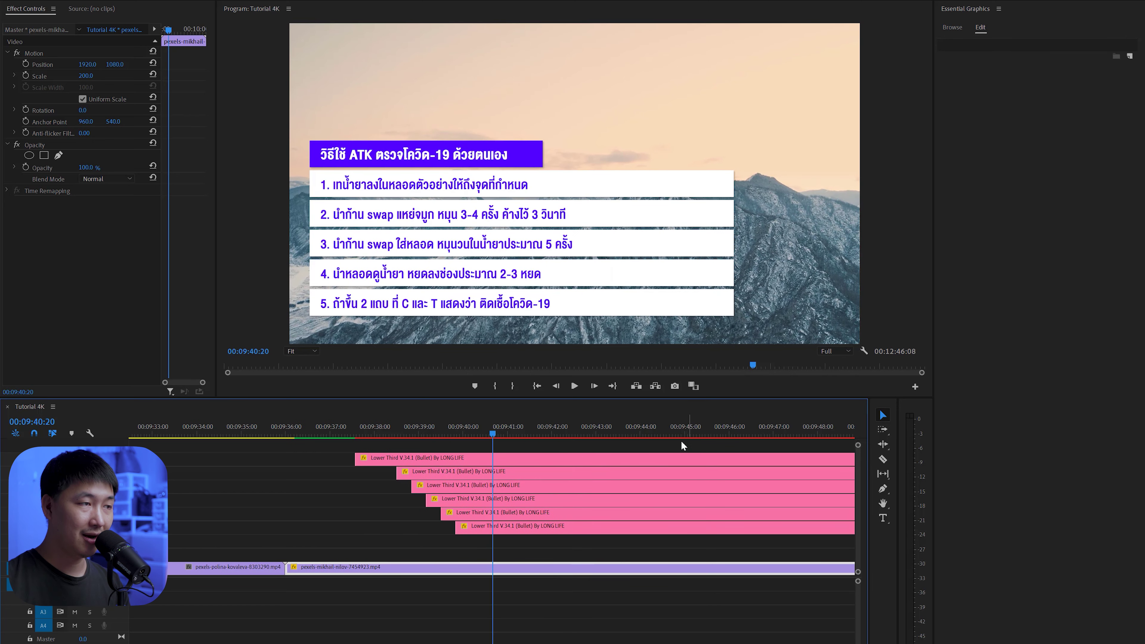
pyautogui.scroll(-1, 681, 441)
pyautogui.moveTo(498, 431); pyautogui.dragTo(697, 446)
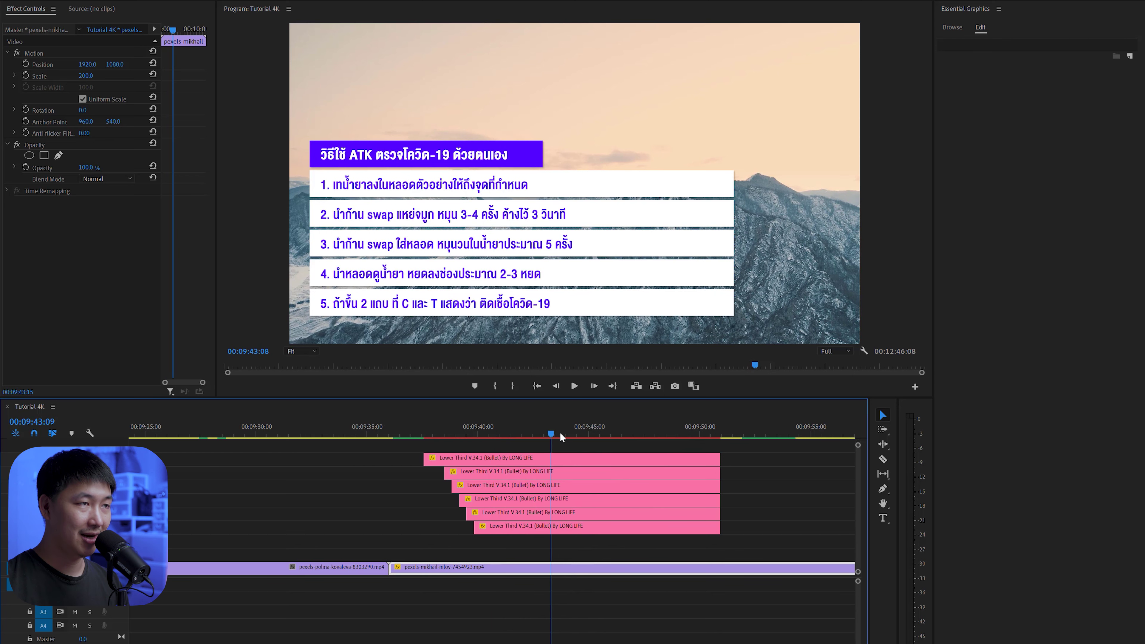
pyautogui.scroll(3, 646, 430)
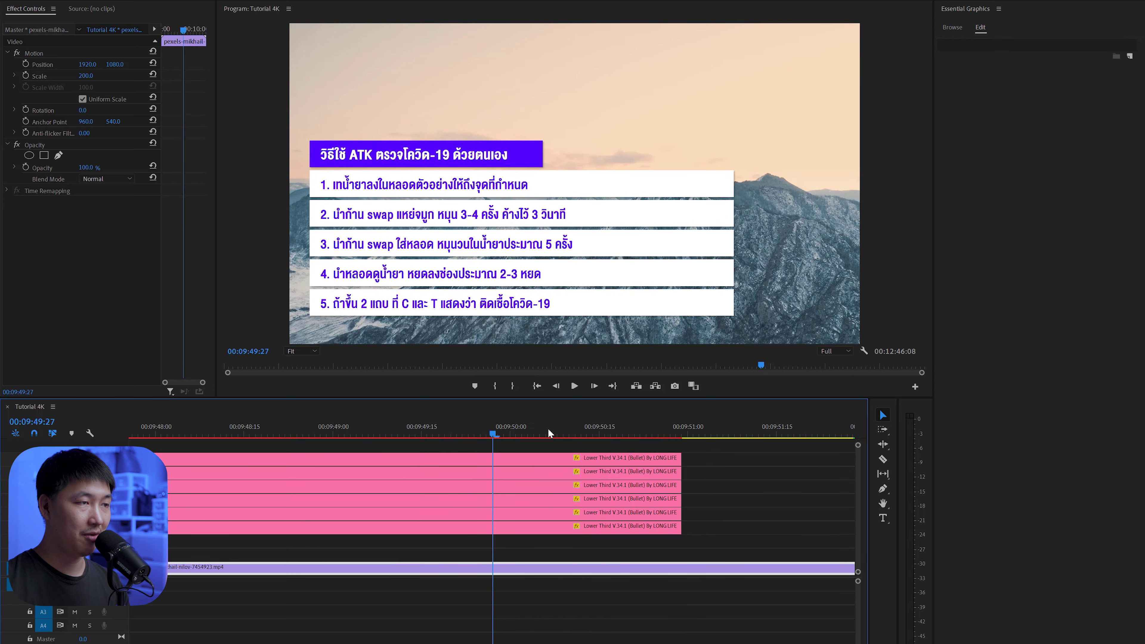
pyautogui.moveTo(495, 433); pyautogui.dragTo(654, 439)
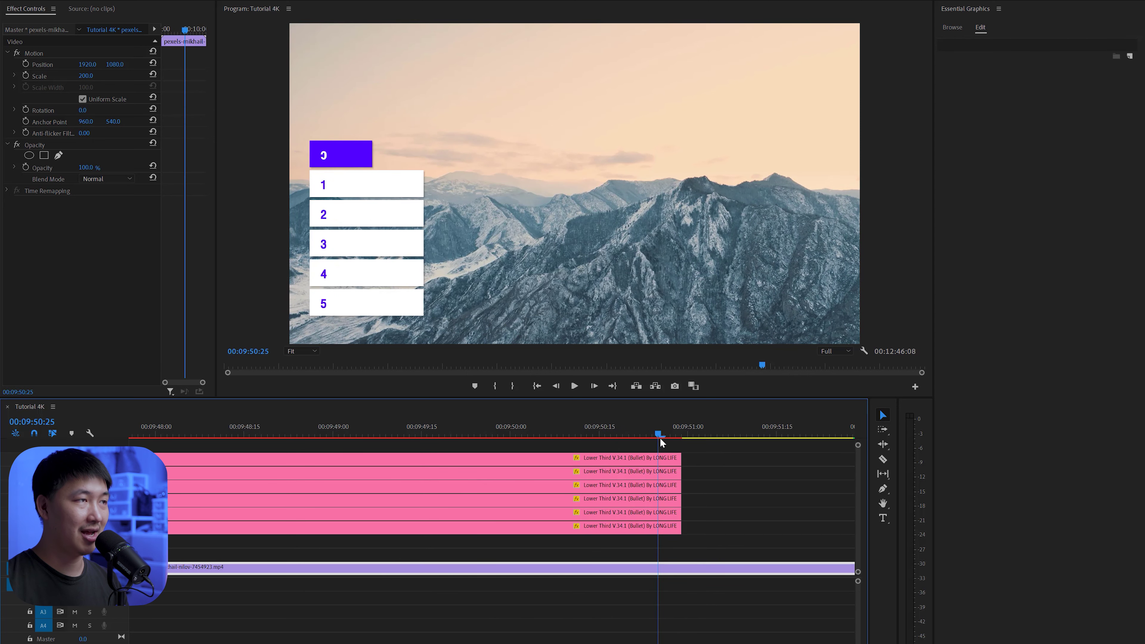
pyautogui.moveTo(653, 439); pyautogui.dragTo(684, 442)
pyautogui.scroll(-3, 478, 426)
pyautogui.scroll(-3, 479, 427)
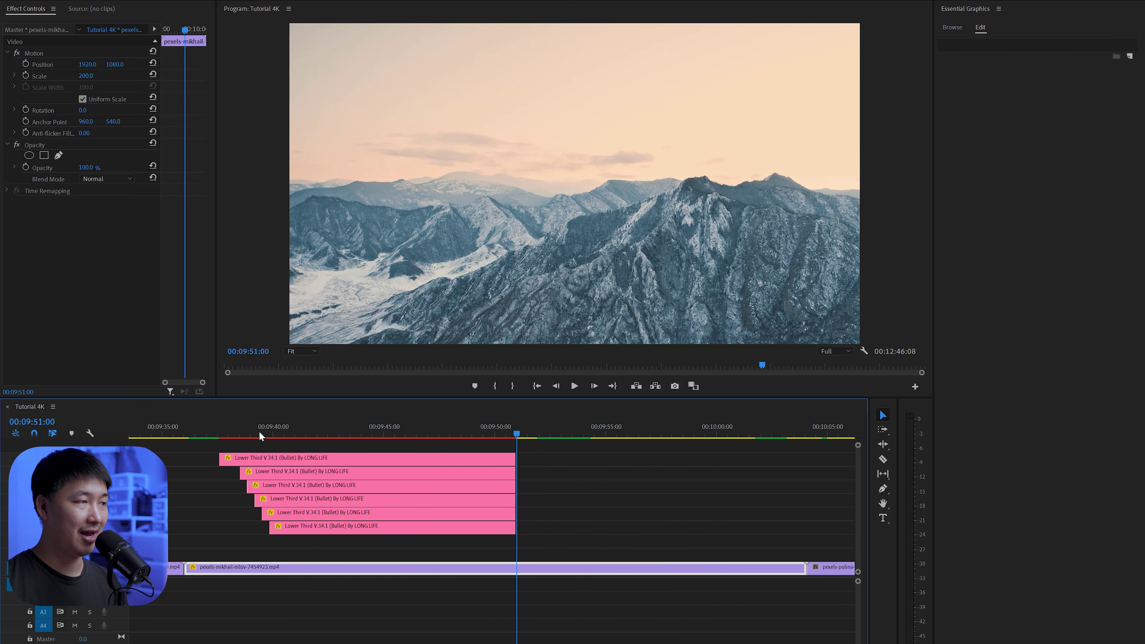
pyautogui.click(222, 436)
pyautogui.scroll(4, 212, 431)
pyautogui.moveTo(507, 433); pyautogui.dragTo(632, 436)
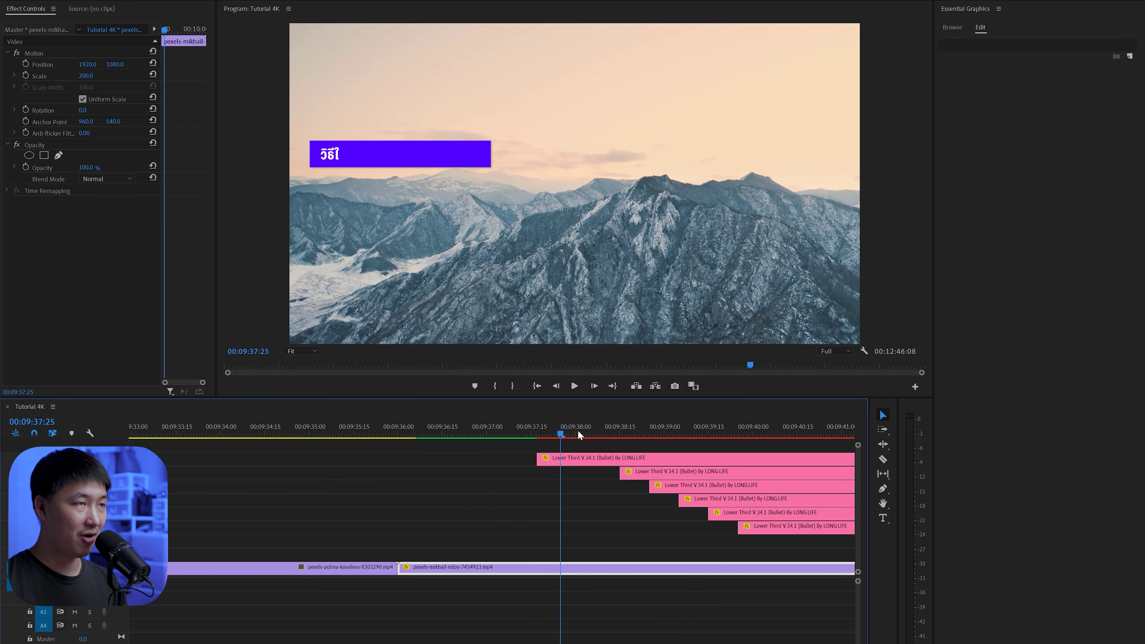
pyautogui.scroll(-2, 540, 435)
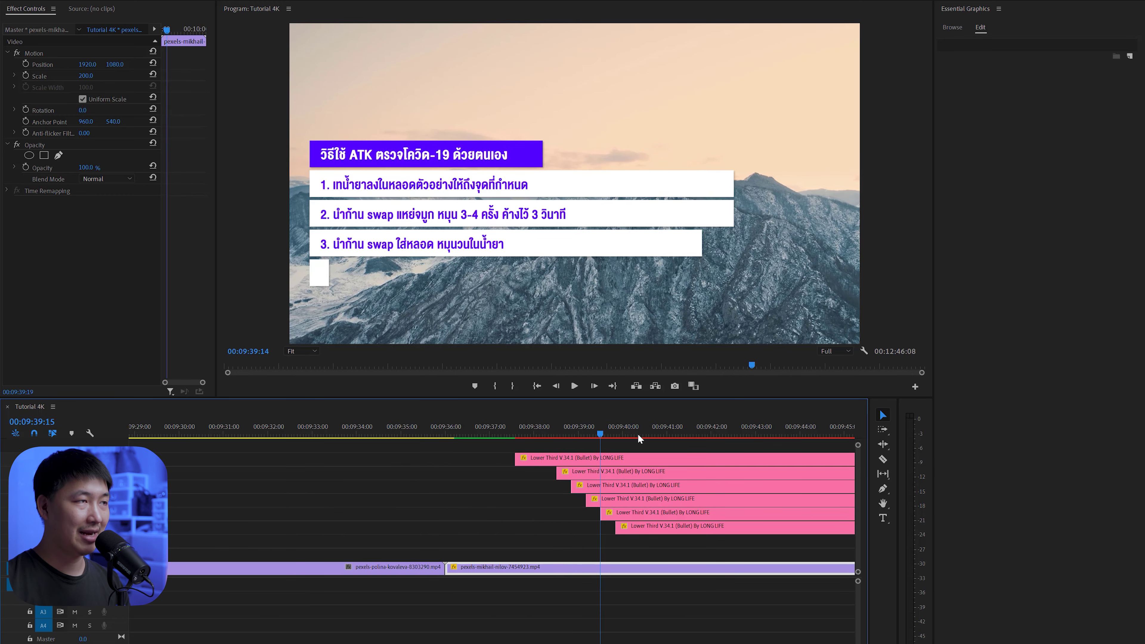
pyautogui.scroll(-2, 681, 445)
pyautogui.scroll(-2, 681, 445)
pyautogui.press('=')
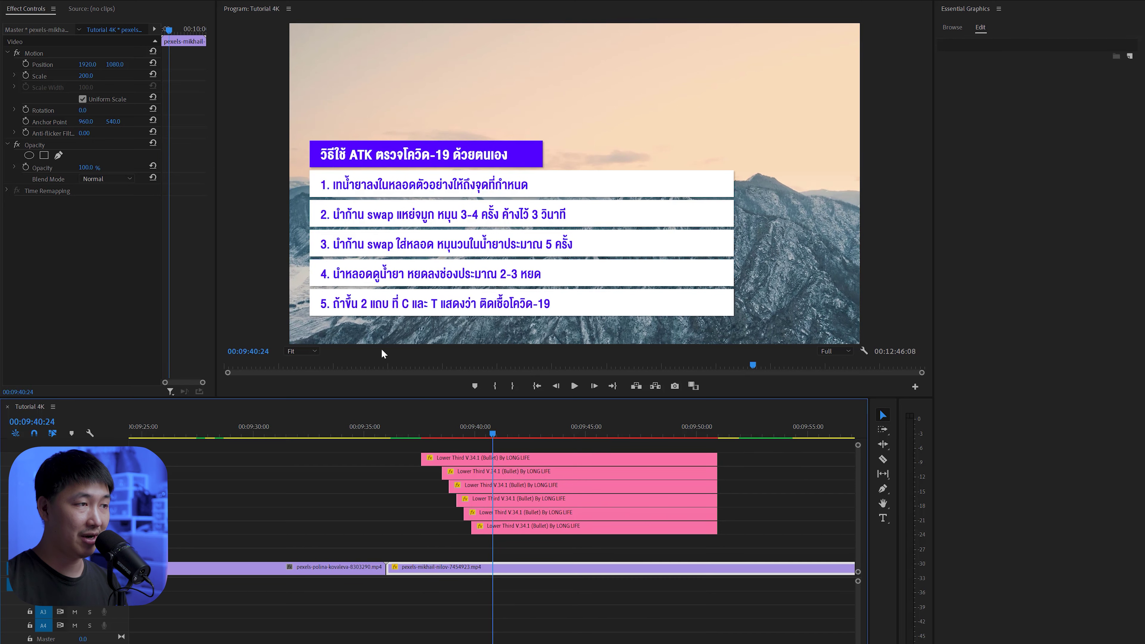
pyautogui.click(407, 426)
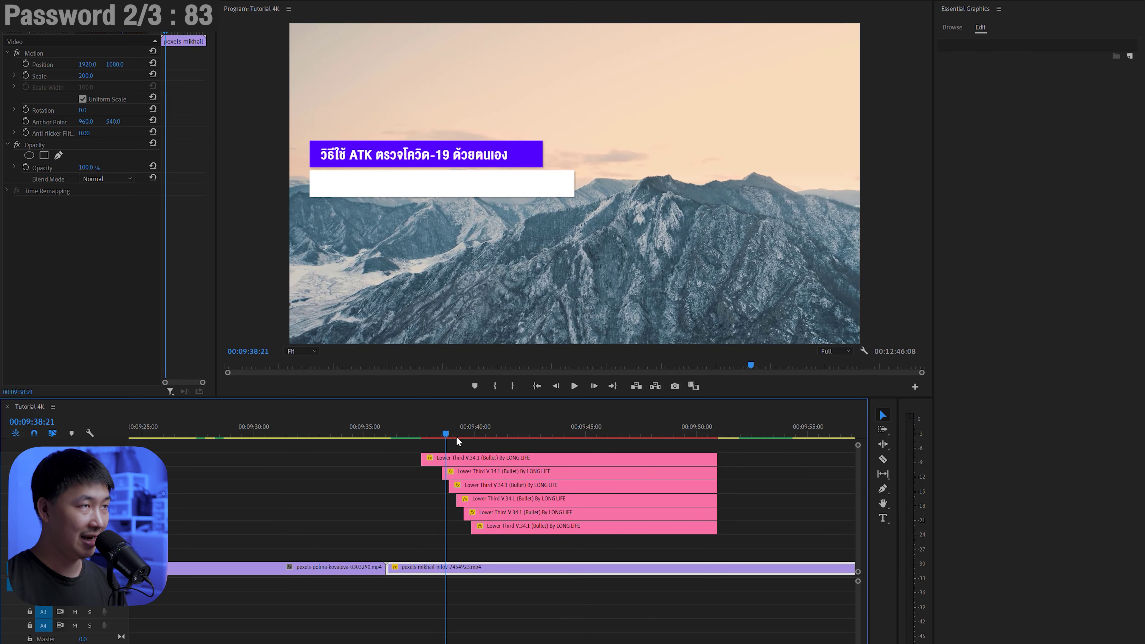
pyautogui.moveTo(408, 426); pyautogui.dragTo(534, 447)
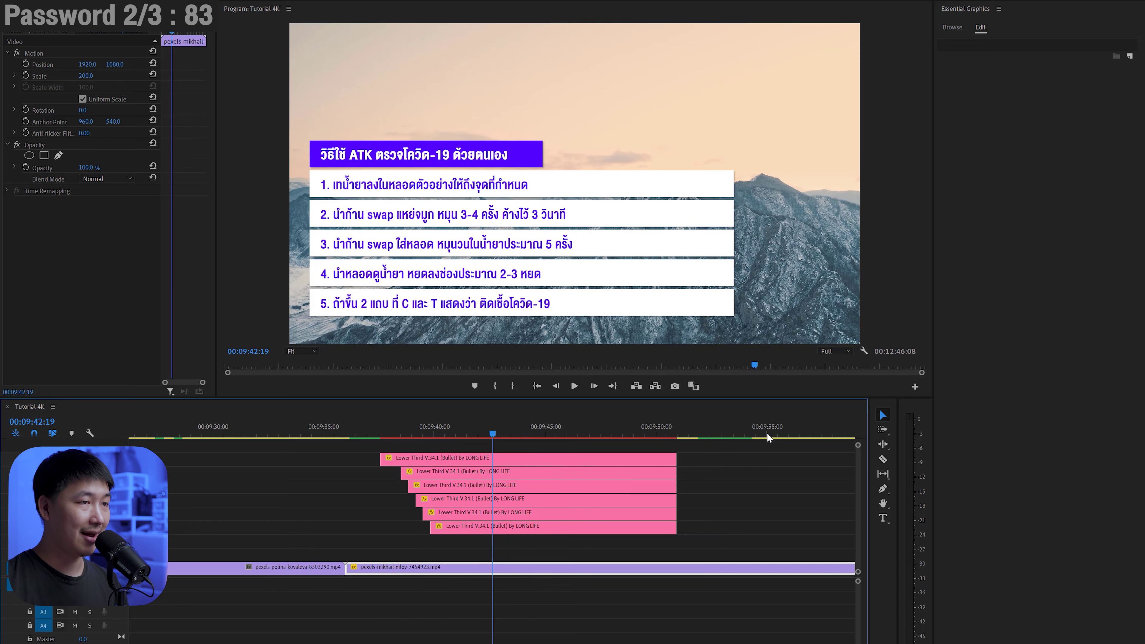
pyautogui.press('l')
pyautogui.press('l')
pyautogui.press('l')
# Copy the step 5 lower third further along and reset its graphic to template defaults.
pyautogui.press('-')
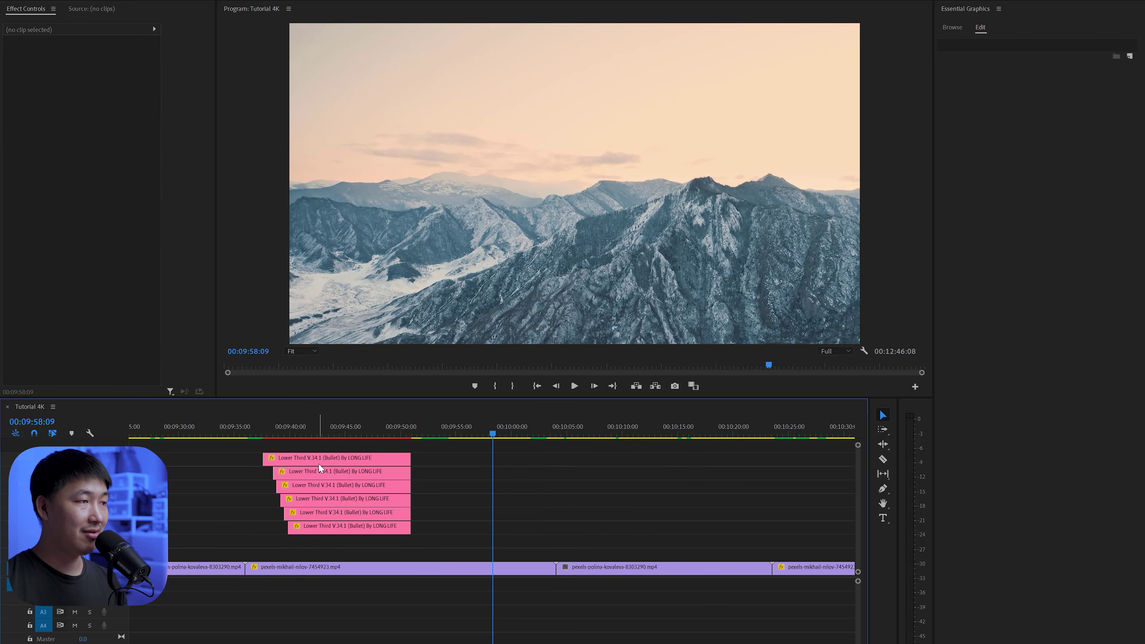
pyautogui.click(335, 533)
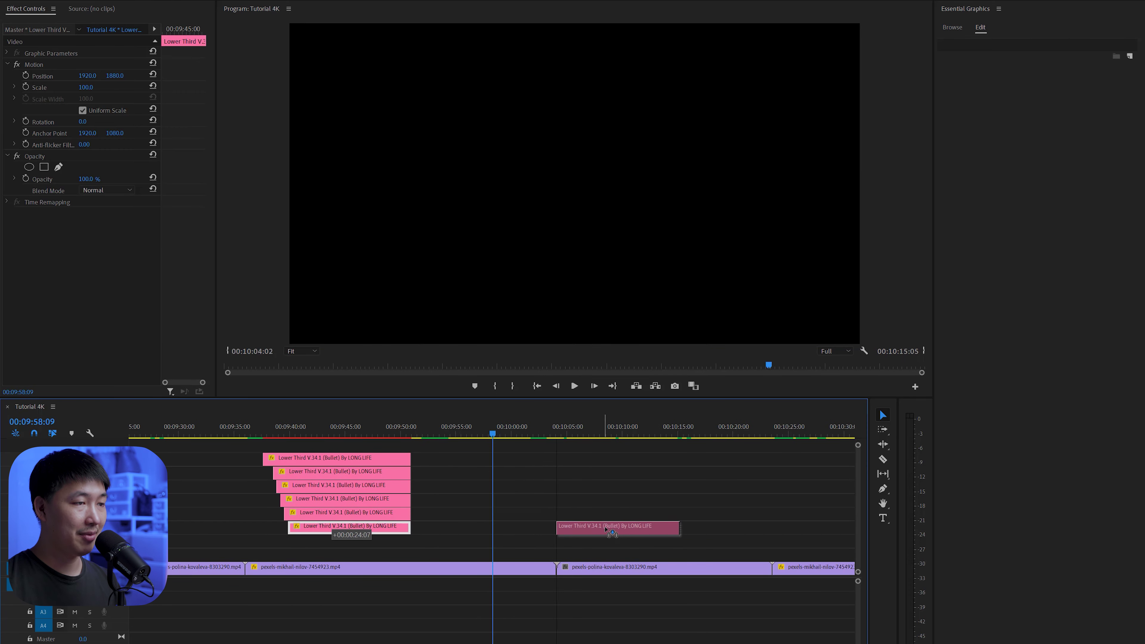
pyautogui.scroll(-3, 667, 449)
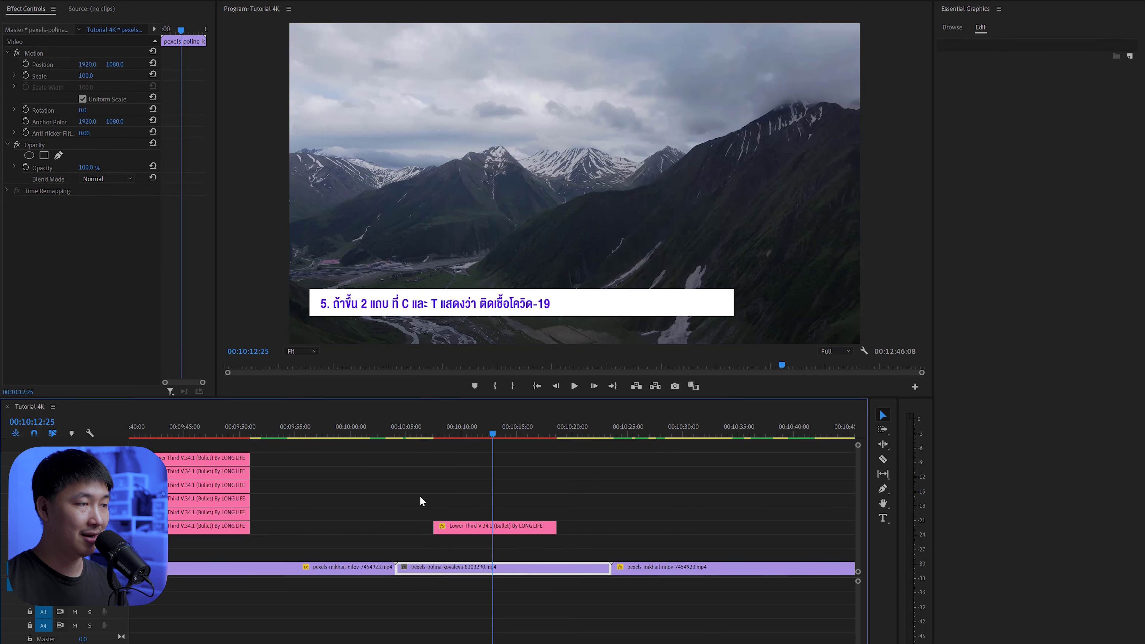
pyautogui.moveTo(388, 490)
pyautogui.mouseDown()
pyautogui.moveTo(463, 541)
pyautogui.moveTo(499, 440)
pyautogui.mouseUp()
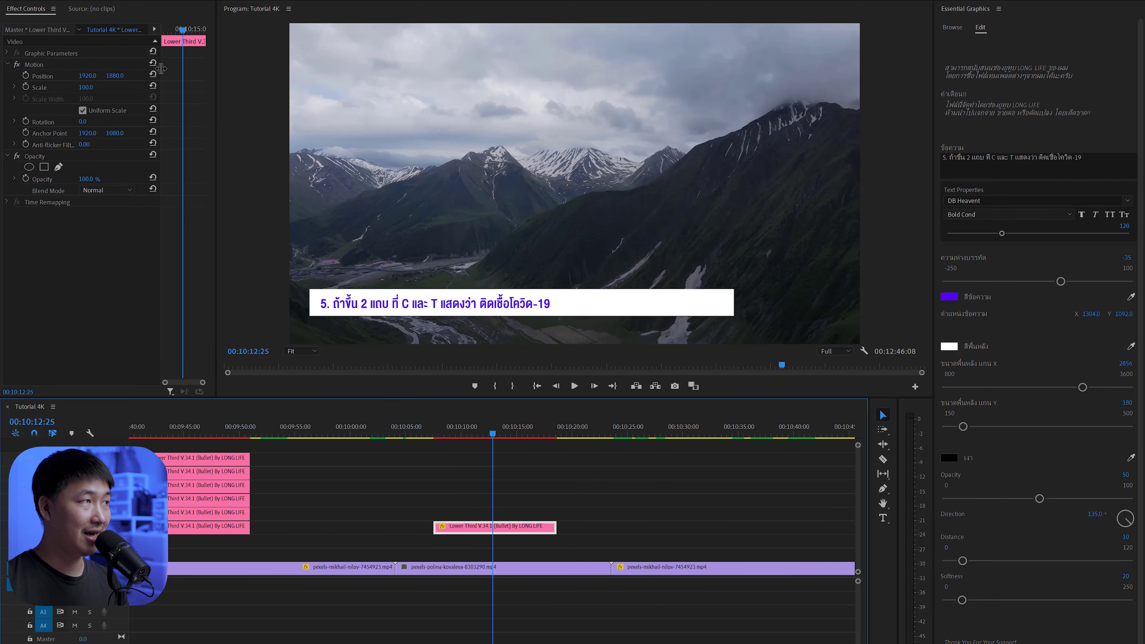
pyautogui.click(153, 52)
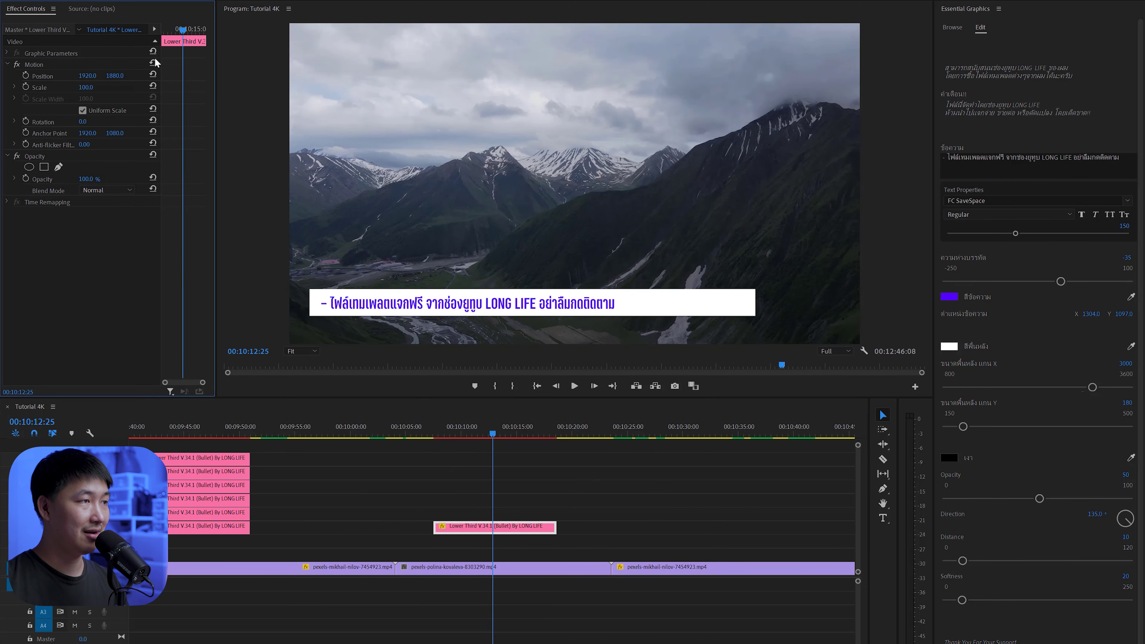
# Set the text to DB Heavent Bold Cond at size 120 and delete the leading dash.
pyautogui.click(1013, 201)
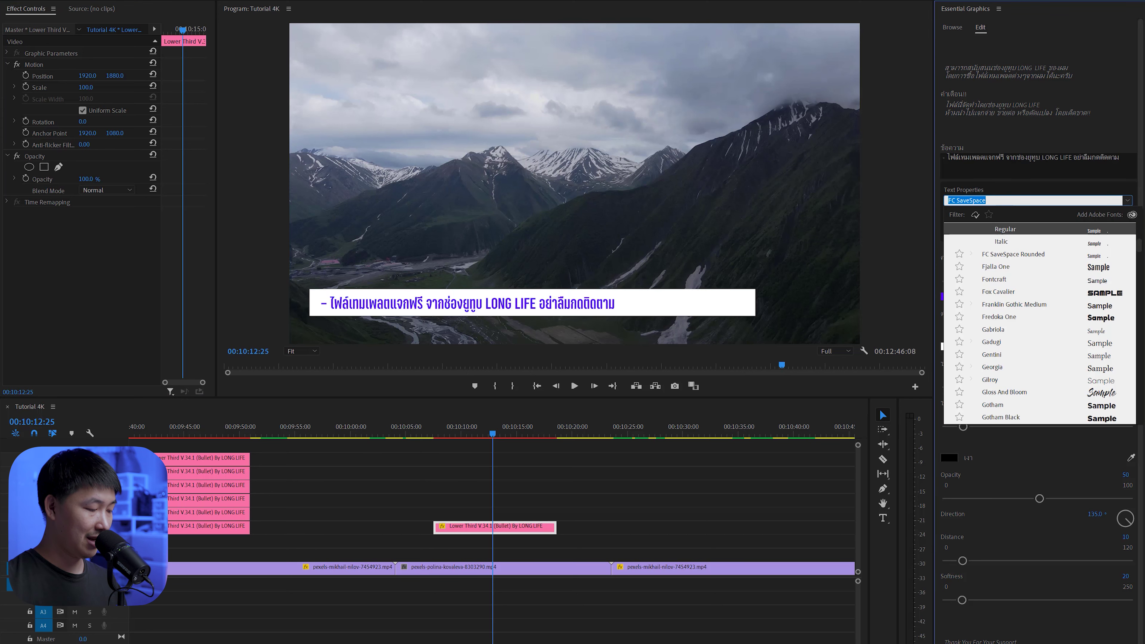
pyautogui.write('heave')
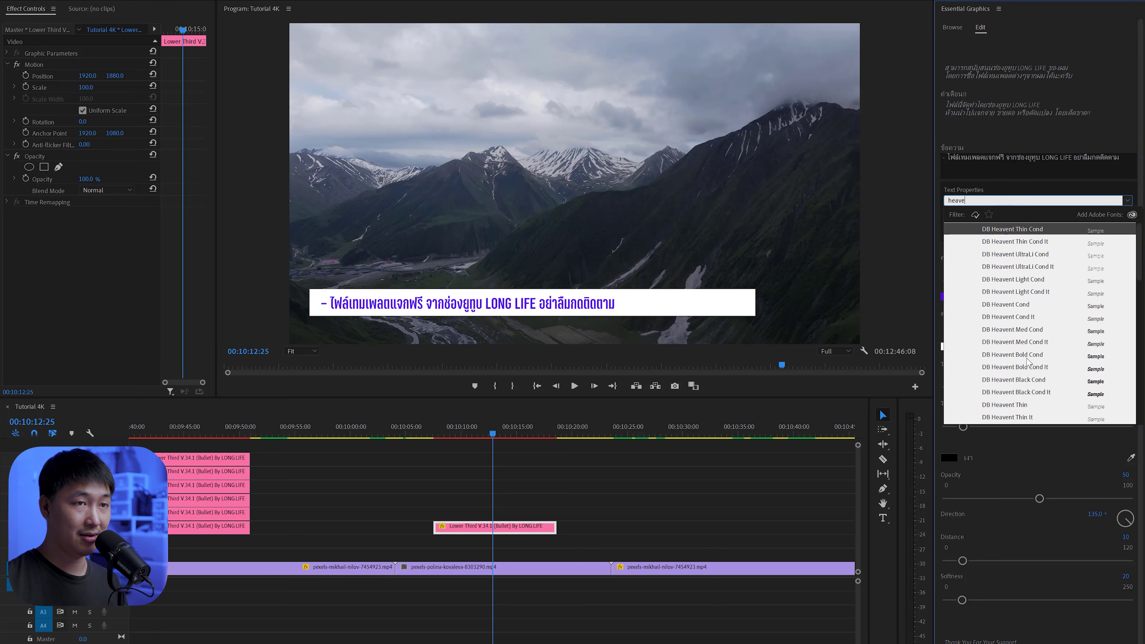
pyautogui.click(1027, 356)
pyautogui.click(1125, 231)
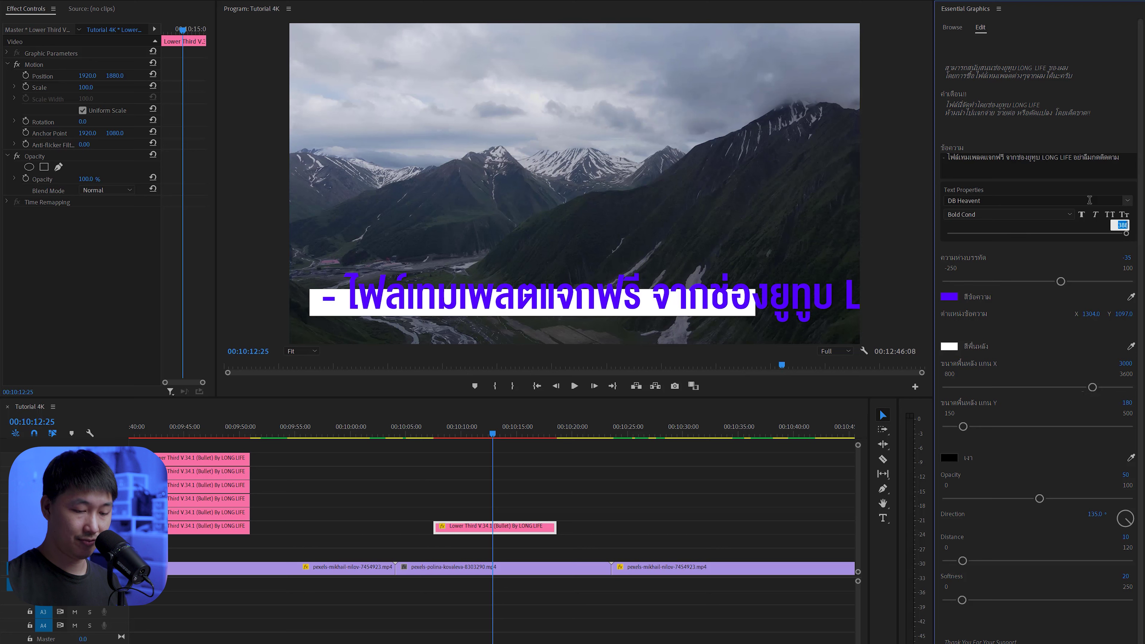
pyautogui.write('120')
pyautogui.press('Return')
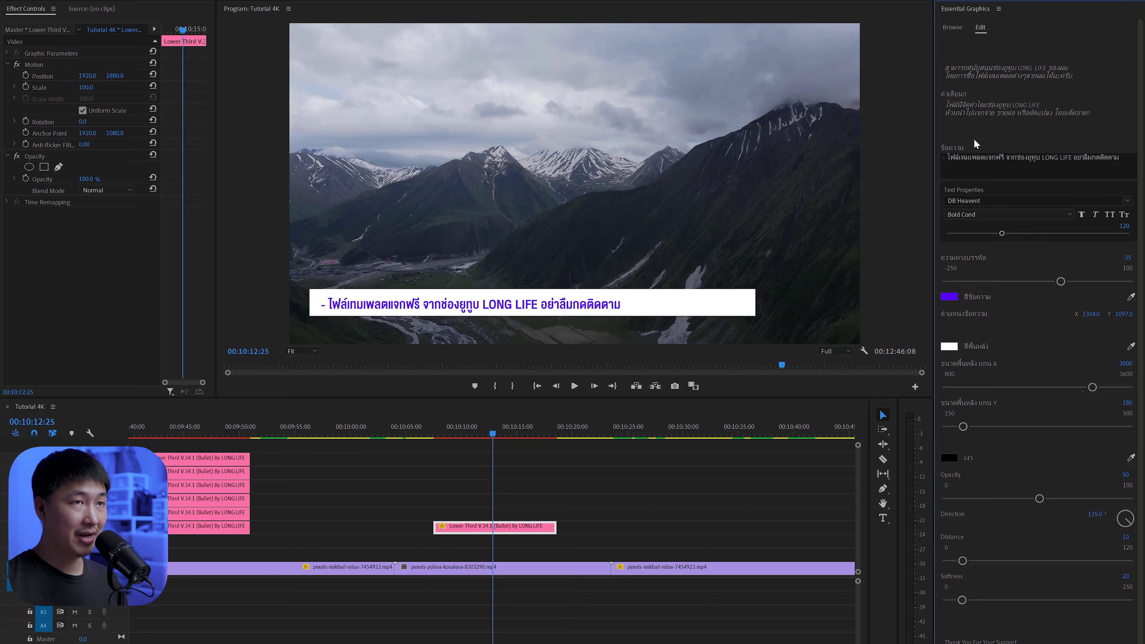
pyautogui.click(948, 158)
pyautogui.click(947, 159)
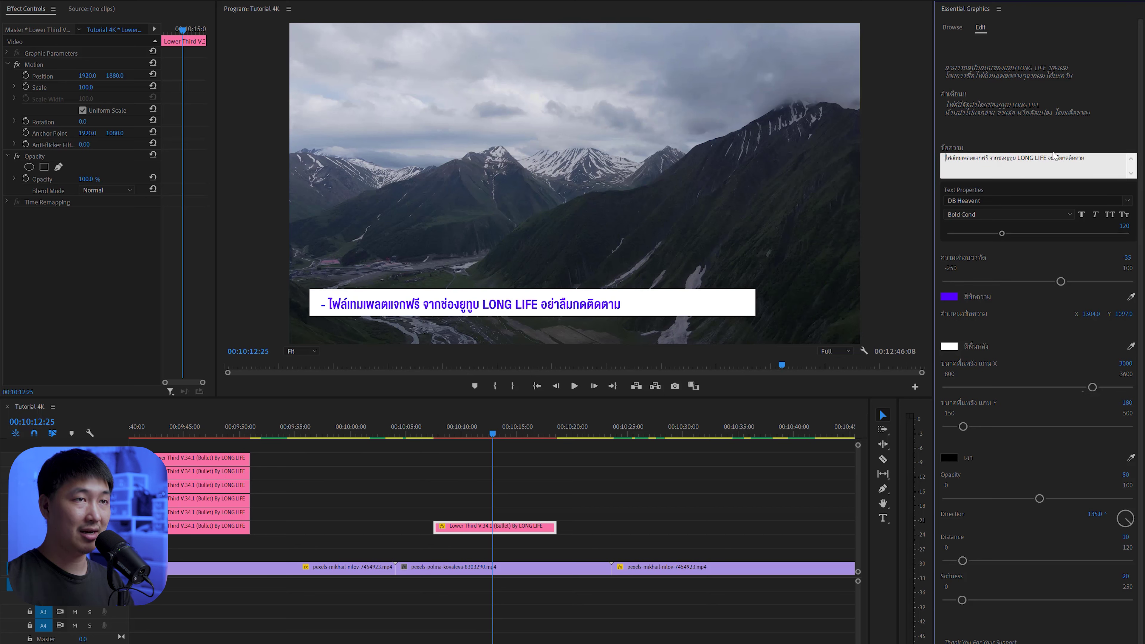
pyautogui.press('BackSpace')
pyautogui.click(1000, 53)
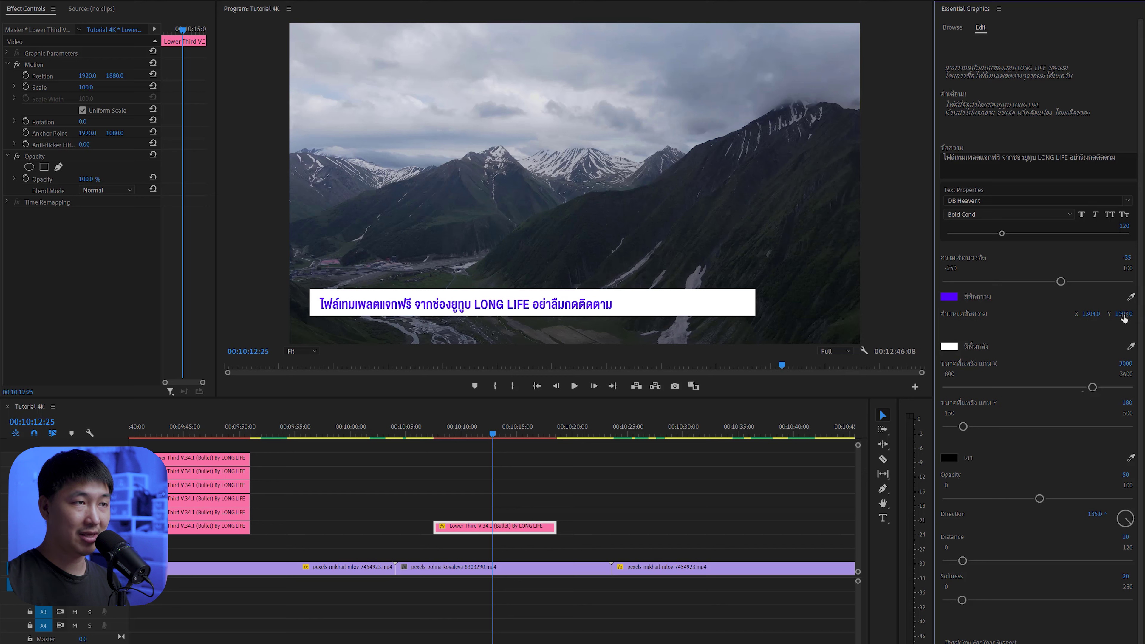
# Nudge the text down, narrow the background bar, and reposition the subtitle box.
pyautogui.moveTo(1124, 319); pyautogui.dragTo(1127, 318)
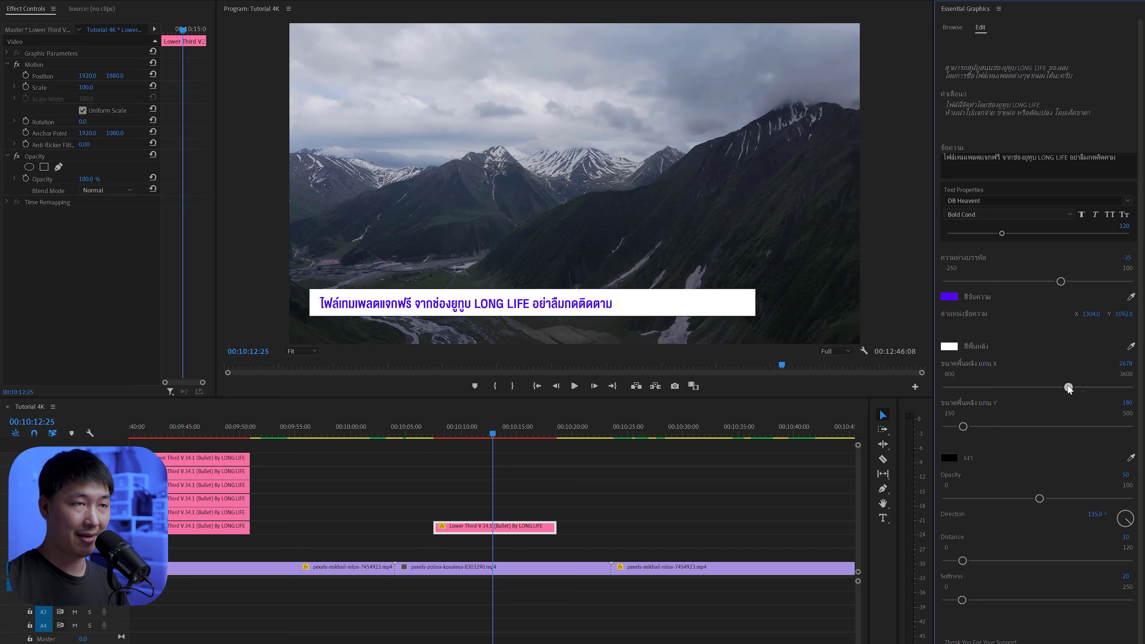
pyautogui.moveTo(1069, 389); pyautogui.dragTo(1048, 390)
pyautogui.click(50, 65)
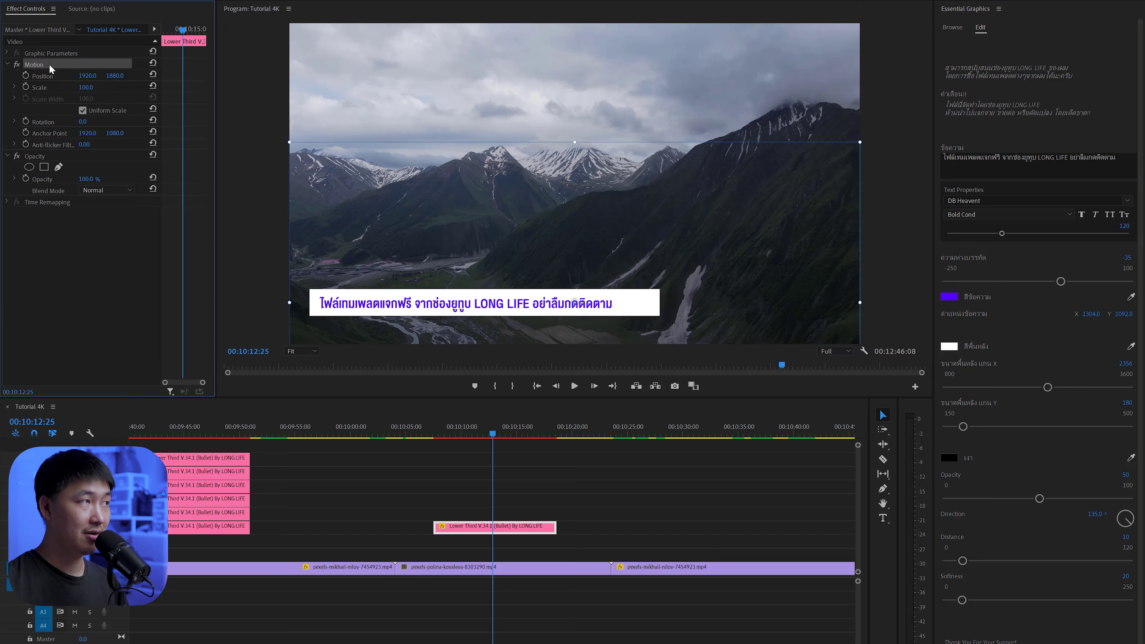
pyautogui.moveTo(599, 311); pyautogui.dragTo(605, 334)
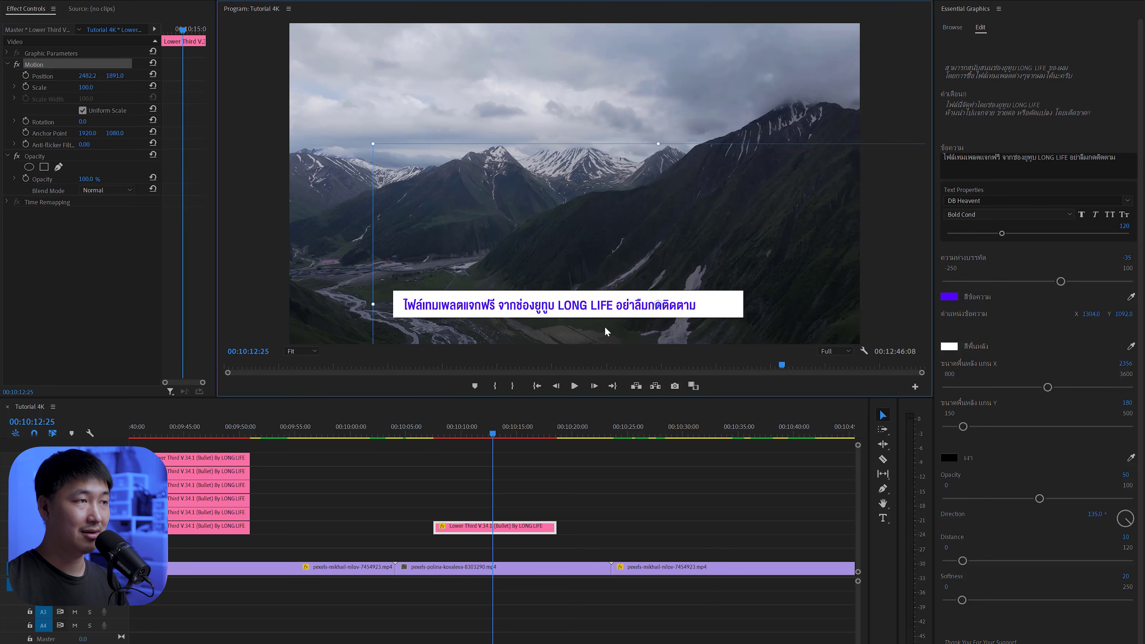
pyautogui.moveTo(605, 331); pyautogui.dragTo(541, 329)
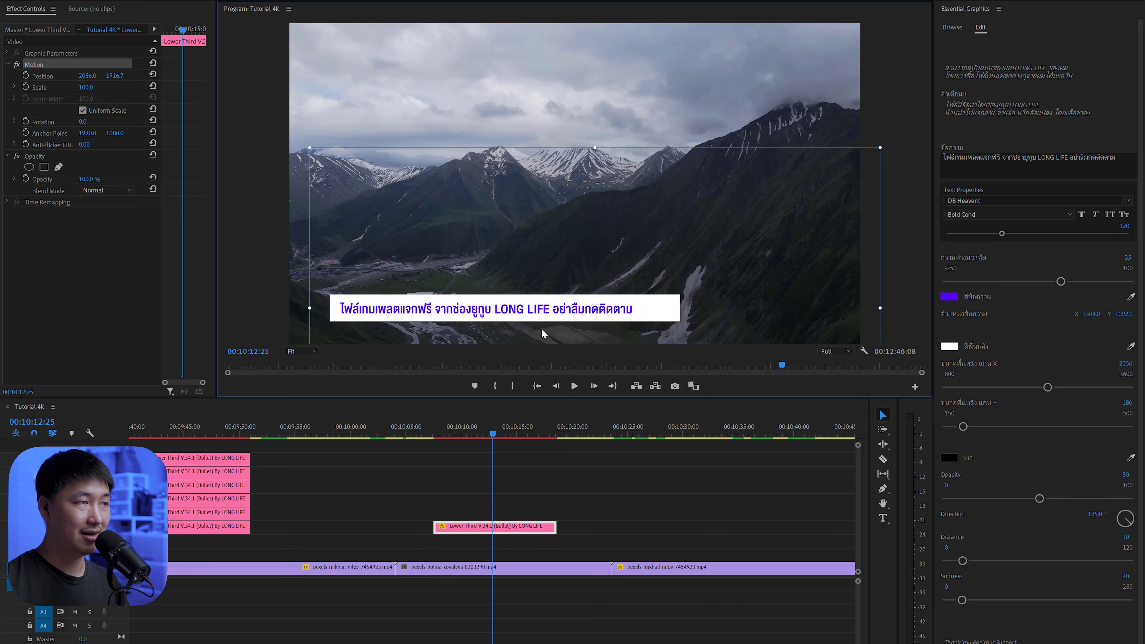
# Make the subtitle background purple and its text white.
pyautogui.click(536, 485)
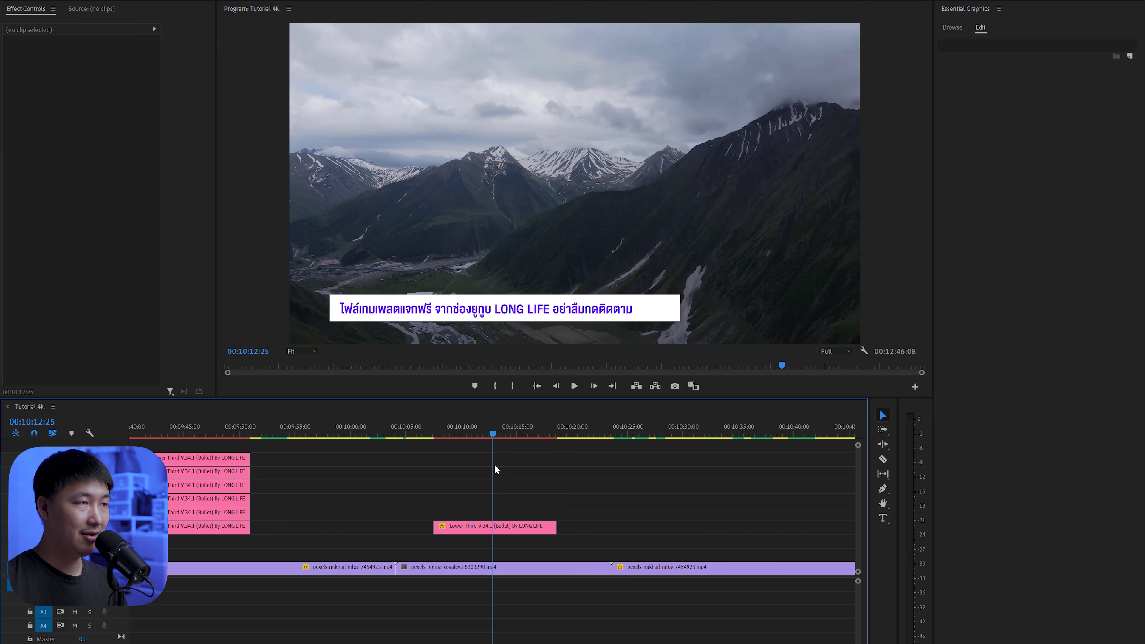
pyautogui.press('=')
pyautogui.click(371, 432)
pyautogui.click(507, 432)
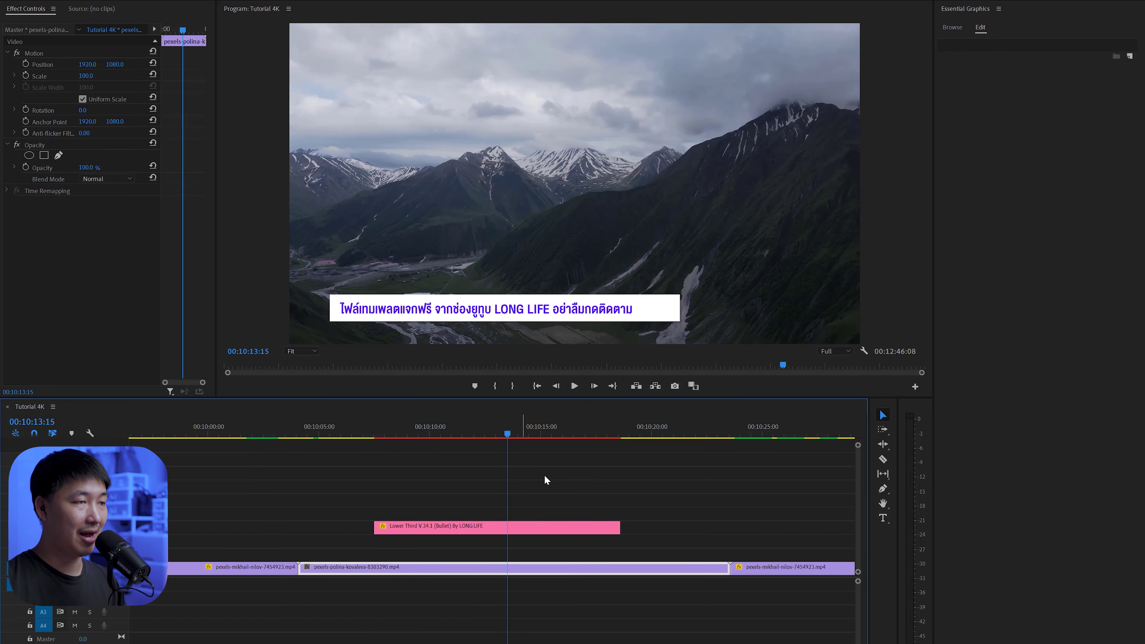
pyautogui.moveTo(544, 475); pyautogui.dragTo(596, 537)
pyautogui.click(1132, 346)
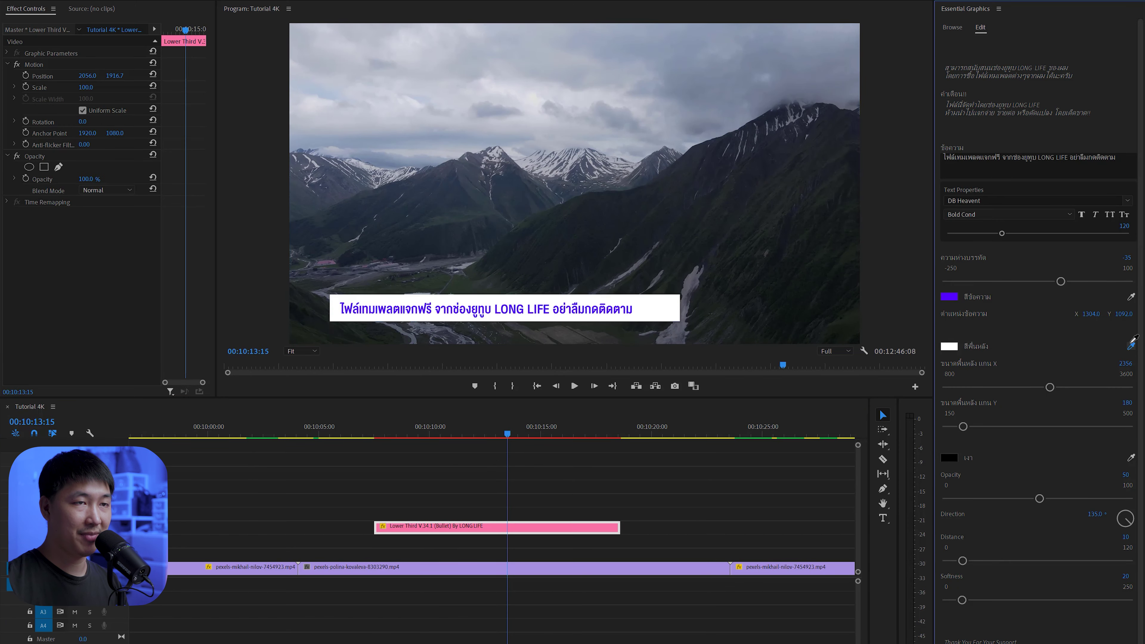
pyautogui.click(949, 296)
pyautogui.click(949, 346)
pyautogui.press('Return')
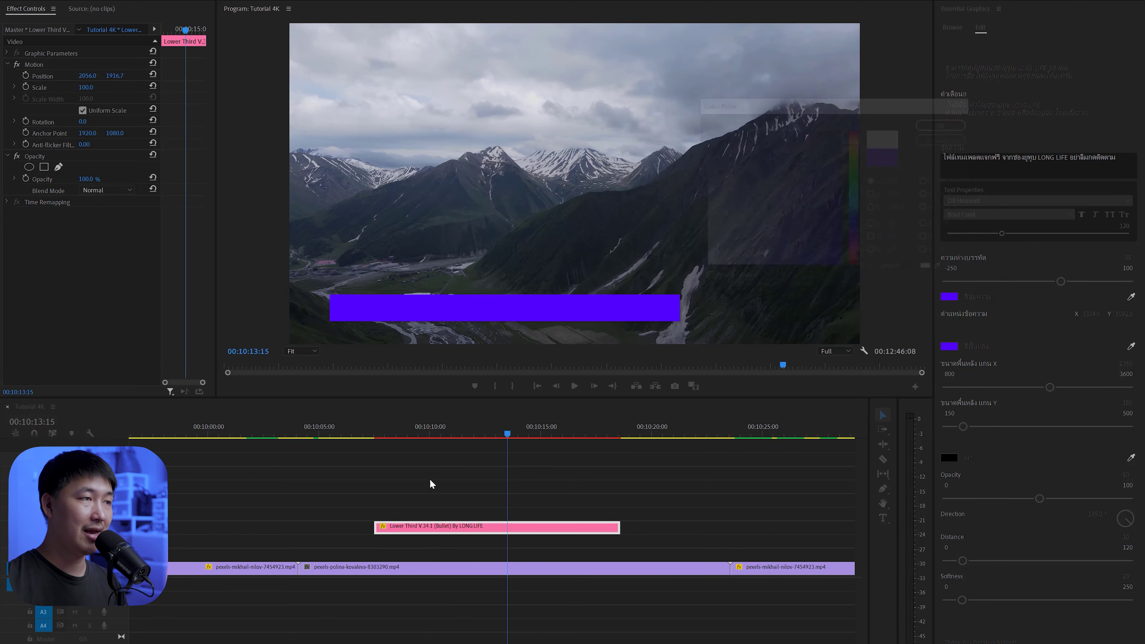
pyautogui.click(430, 478)
# Play back the subtitle section and reselect the subtitle clip.
pyautogui.click(354, 432)
pyautogui.press('space')
pyautogui.scroll(-2, 495, 453)
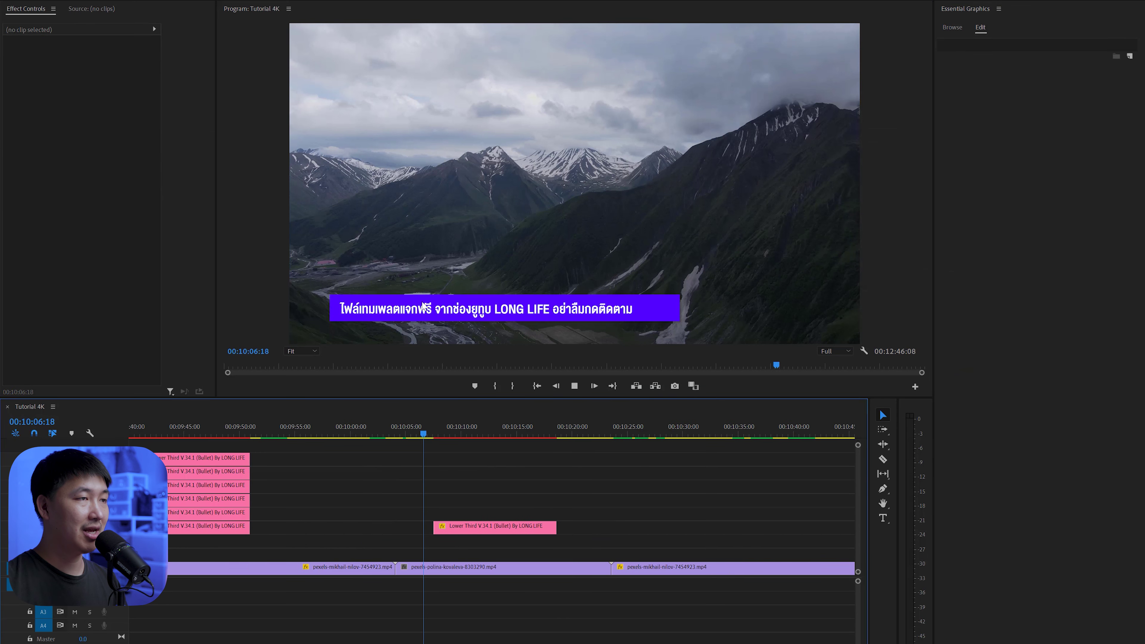
pyautogui.scroll(2, 358, 453)
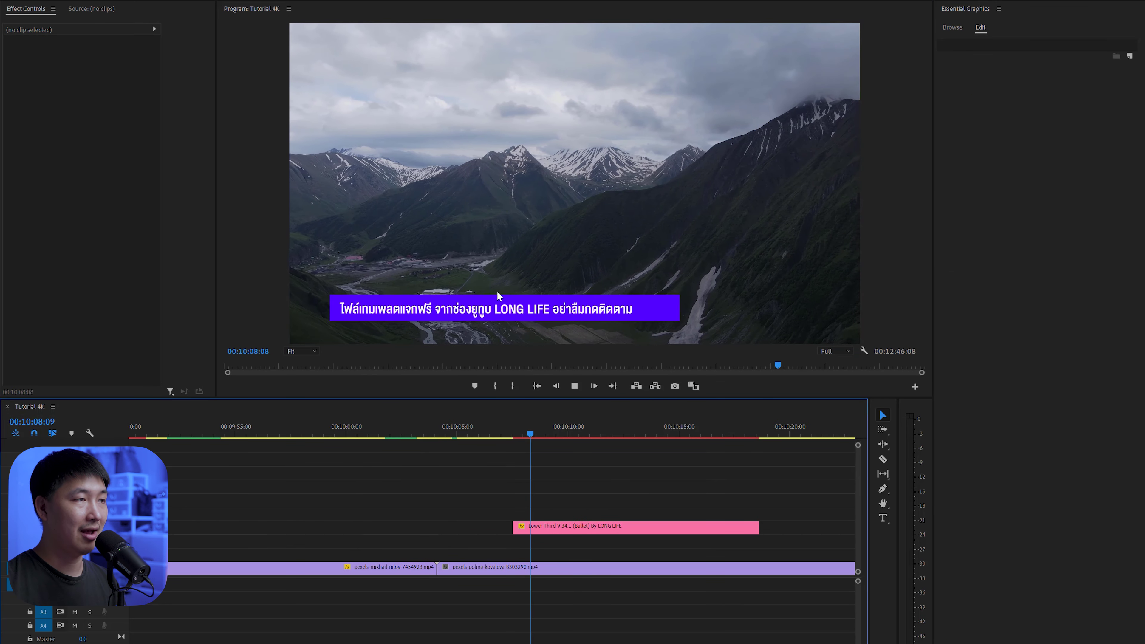
pyautogui.press('space')
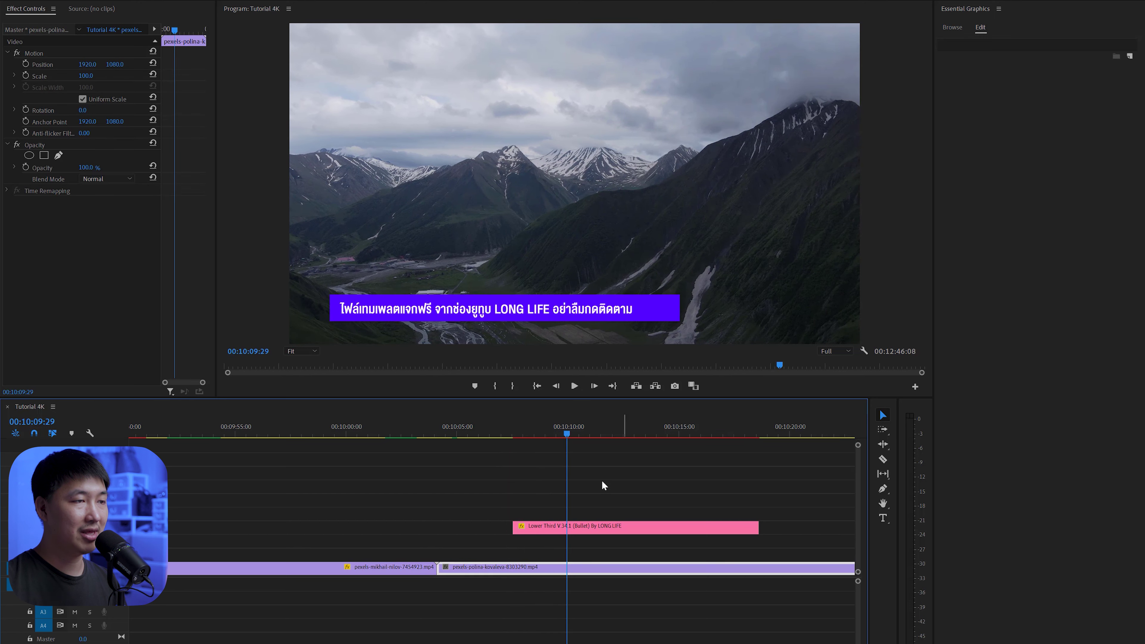
pyautogui.moveTo(597, 480); pyautogui.dragTo(660, 551)
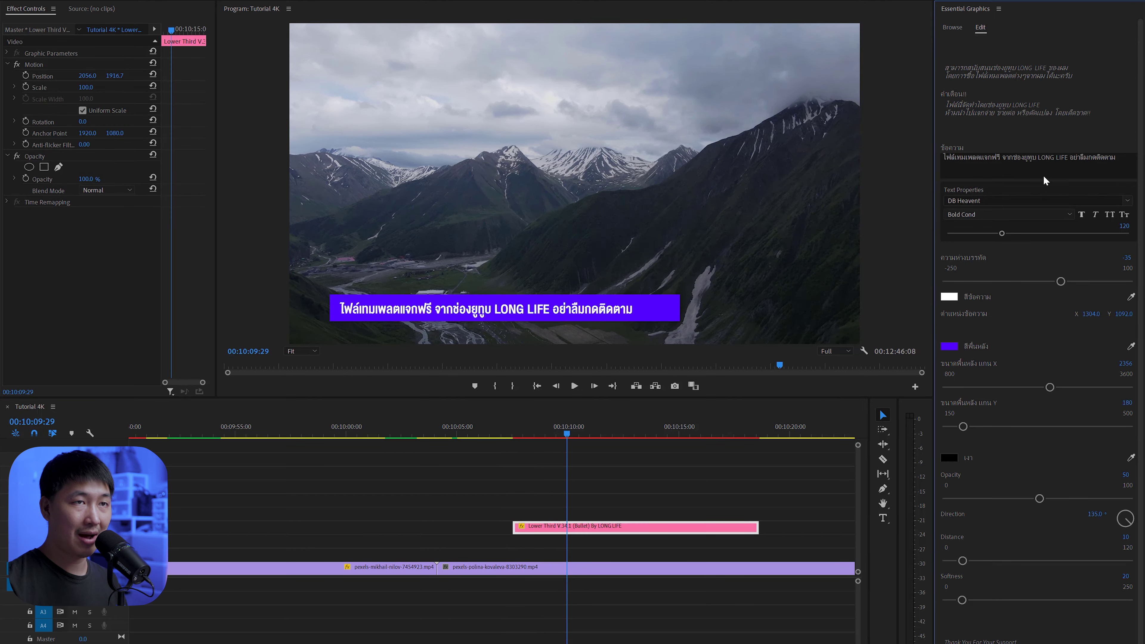
# Make the text two lines, widen spacing to -13, enlarge the bar to about 320, and raise it.
pyautogui.click(1099, 160)
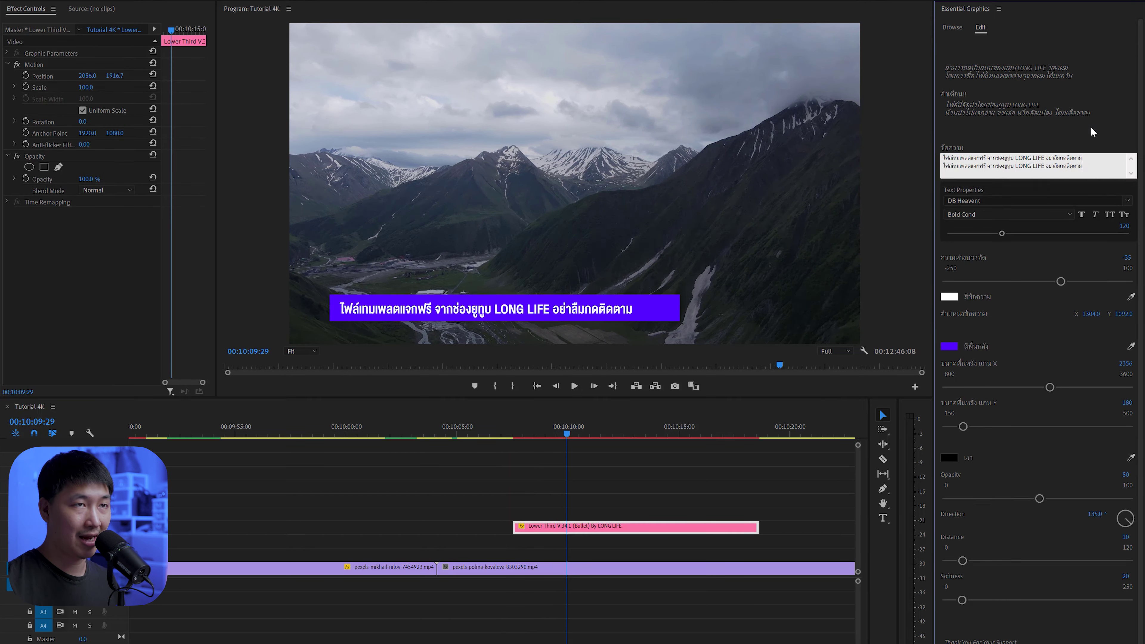
pyautogui.click(490, 305)
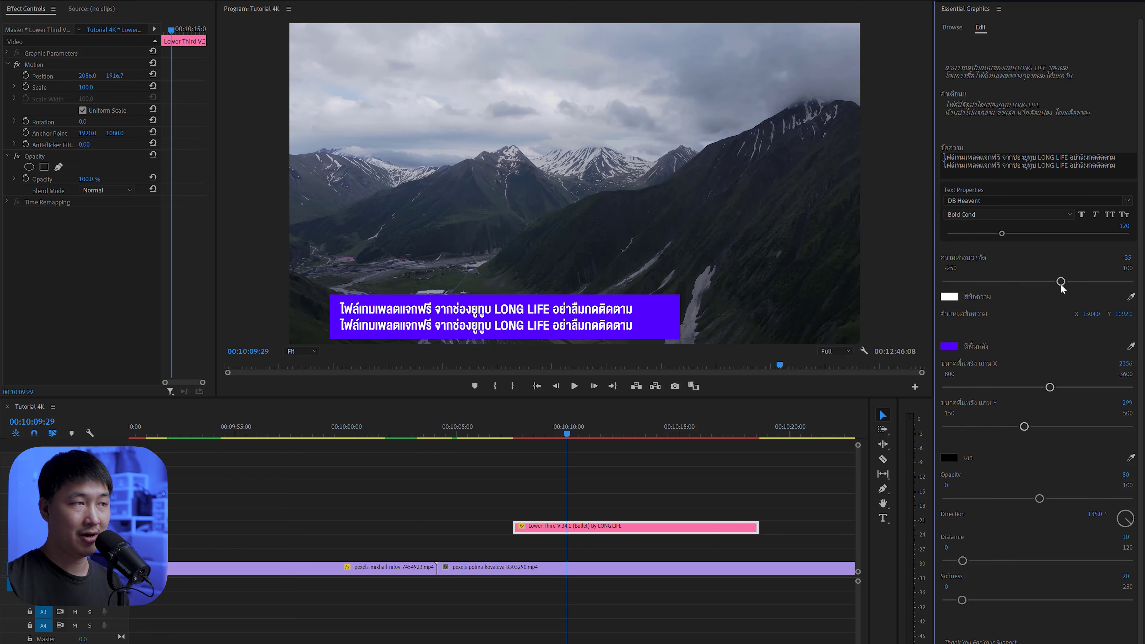
pyautogui.moveTo(1061, 281); pyautogui.dragTo(1069, 282)
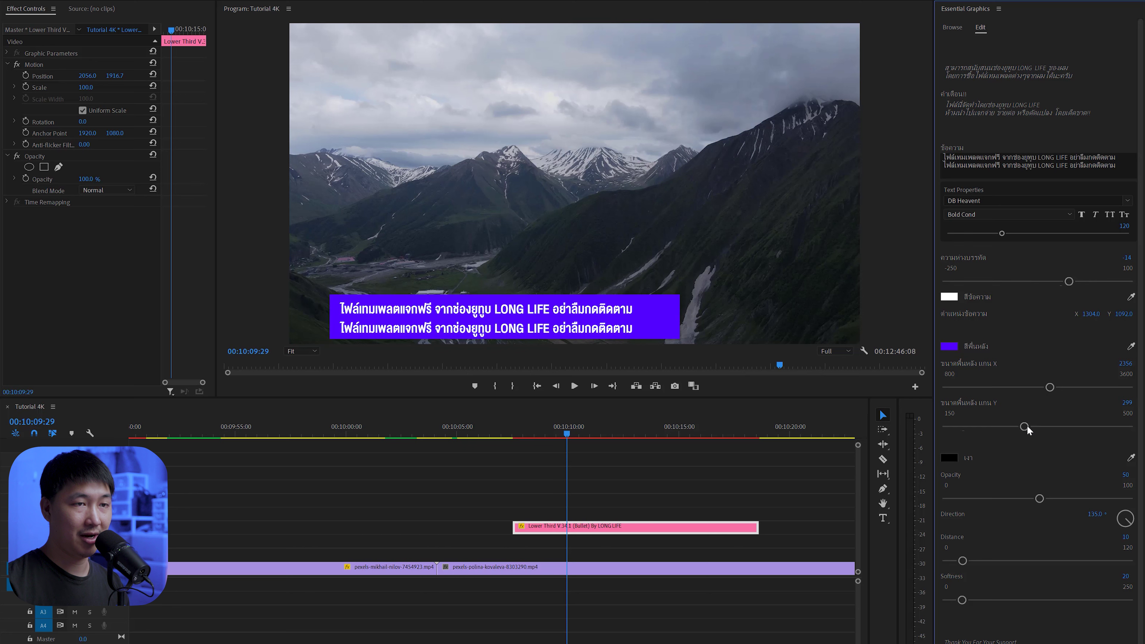
pyautogui.moveTo(1025, 427); pyautogui.dragTo(1036, 427)
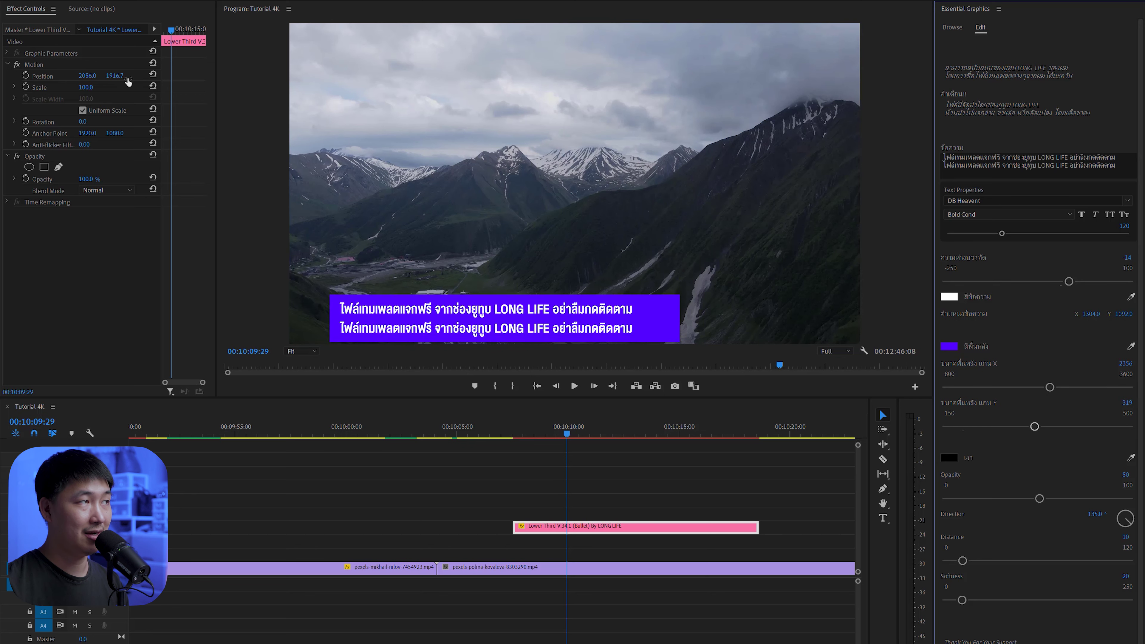
pyautogui.moveTo(128, 81)
pyautogui.mouseDown()
pyautogui.moveTo(67, 82)
pyautogui.moveTo(120, 76)
pyautogui.mouseUp()
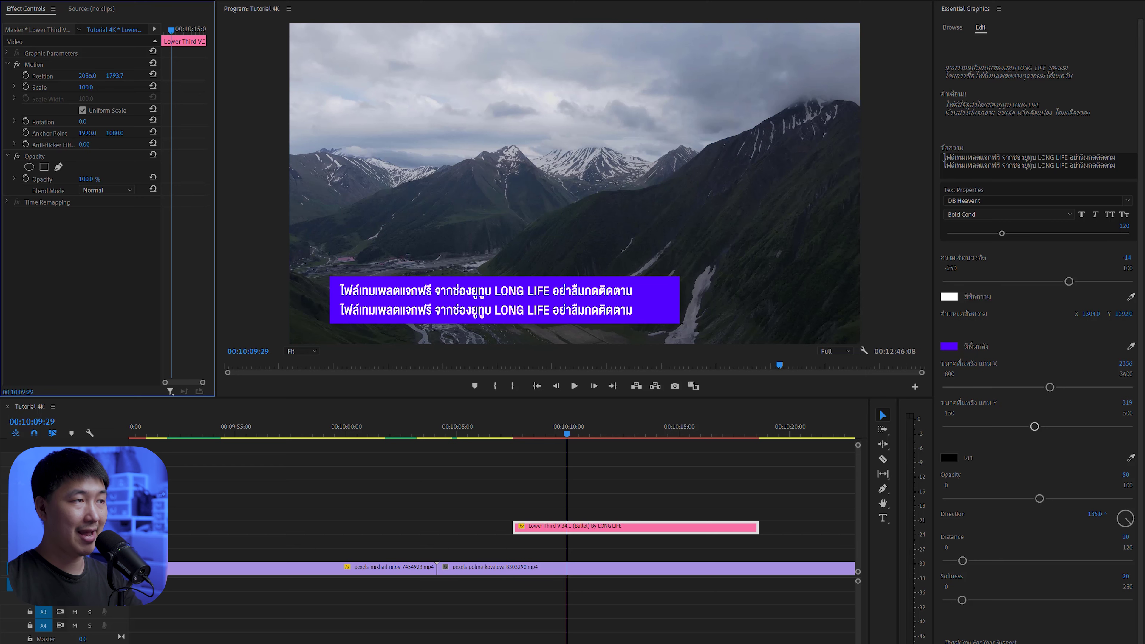
pyautogui.click(512, 426)
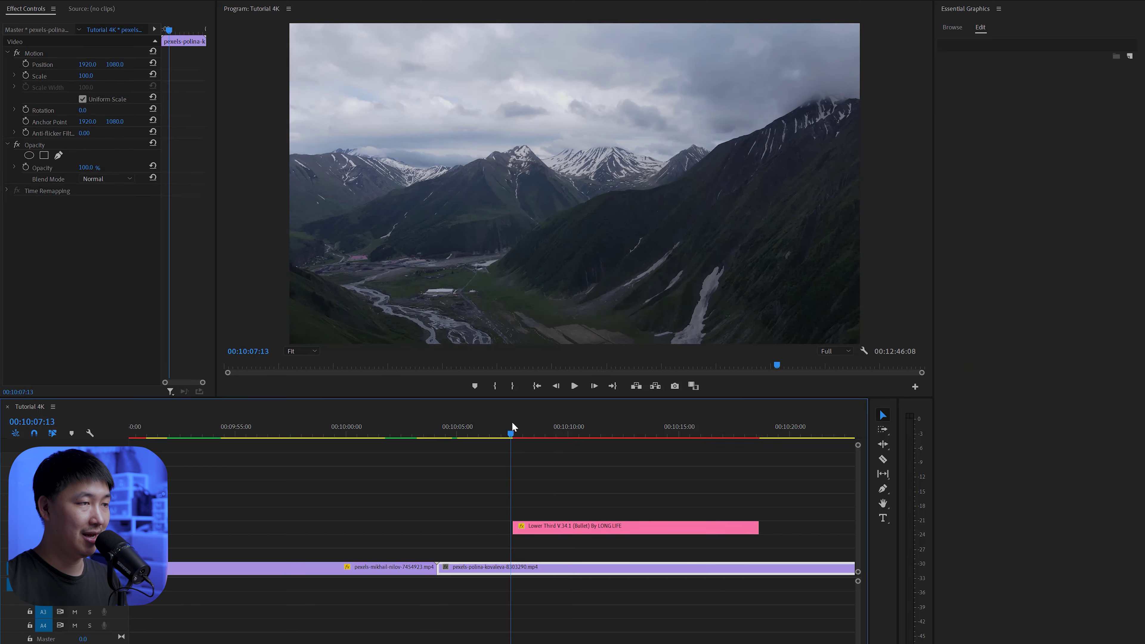
pyautogui.scroll(3, 530, 430)
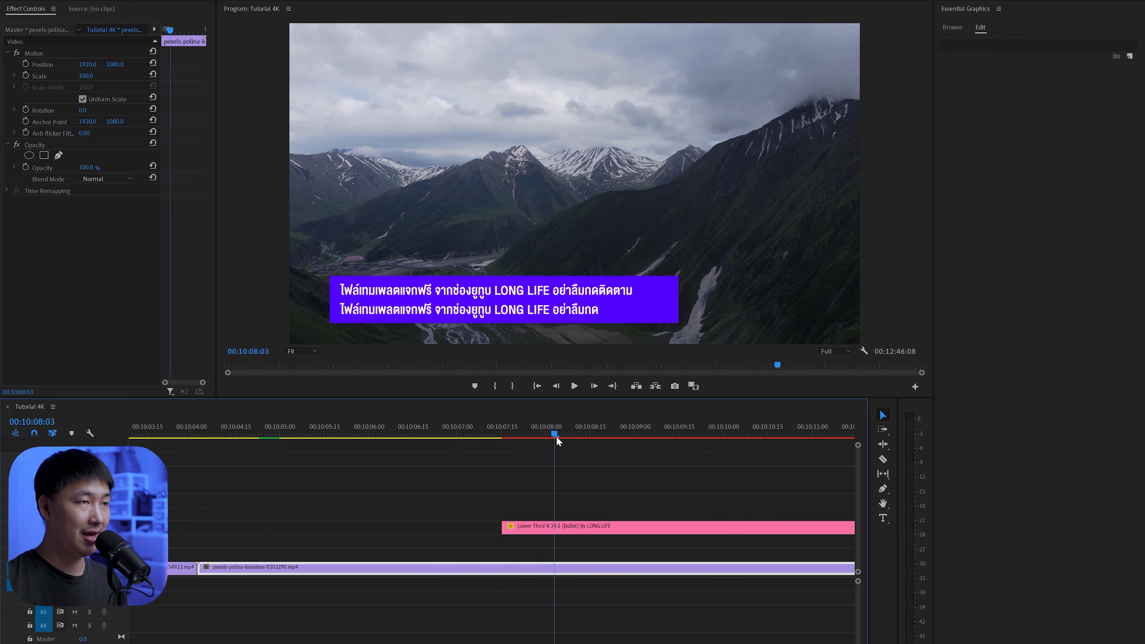
pyautogui.moveTo(537, 435); pyautogui.dragTo(480, 435)
pyautogui.scroll(-2, 559, 437)
pyautogui.press('space')
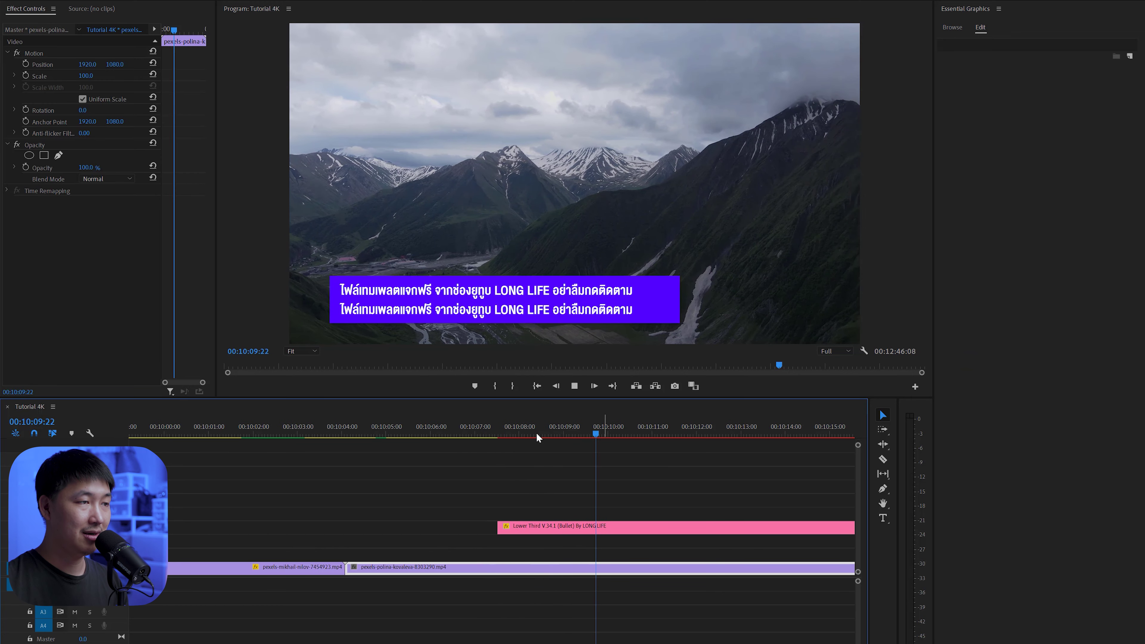
pyautogui.click(450, 434)
pyautogui.scroll(-2, 625, 462)
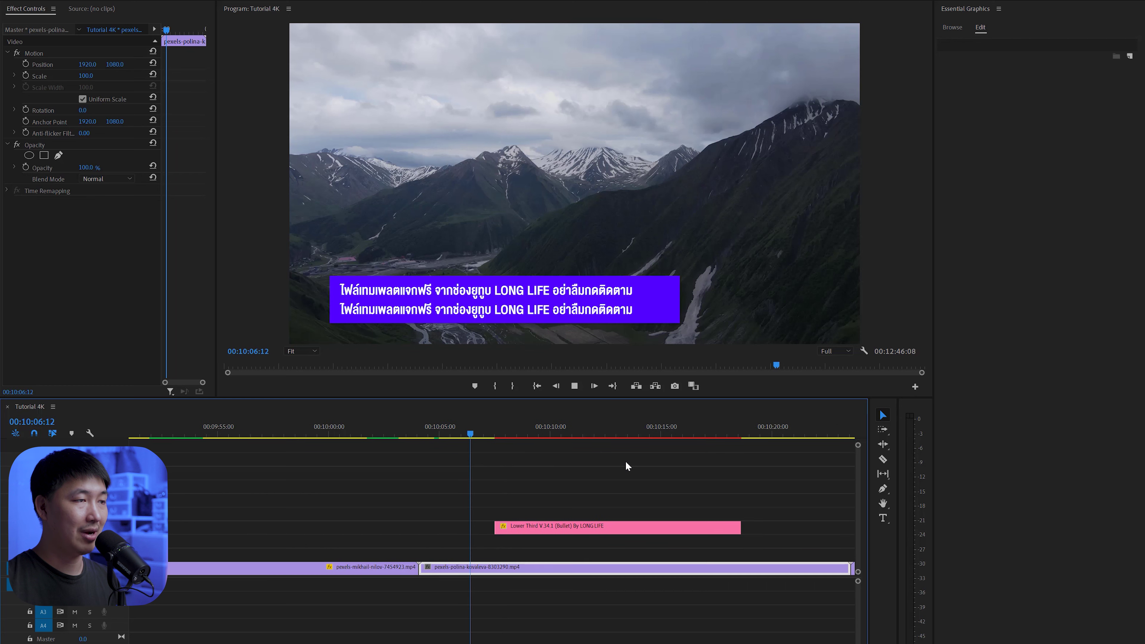
pyautogui.click(620, 459)
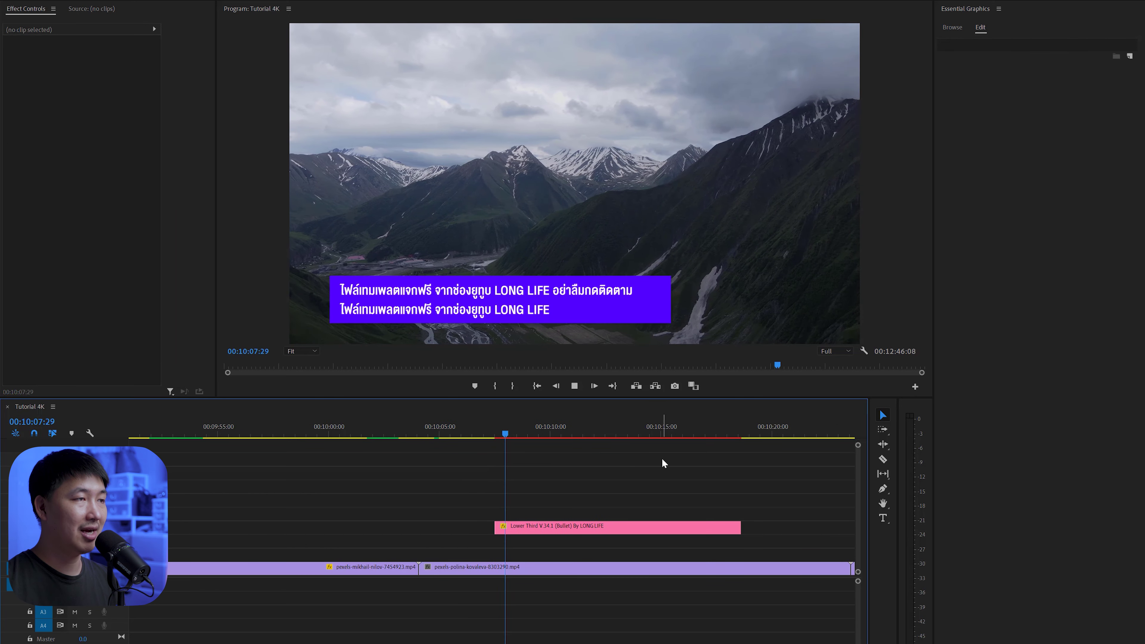
pyautogui.moveTo(724, 438)
pyautogui.mouseDown()
pyautogui.moveTo(737, 439)
pyautogui.moveTo(718, 441)
pyautogui.mouseUp()
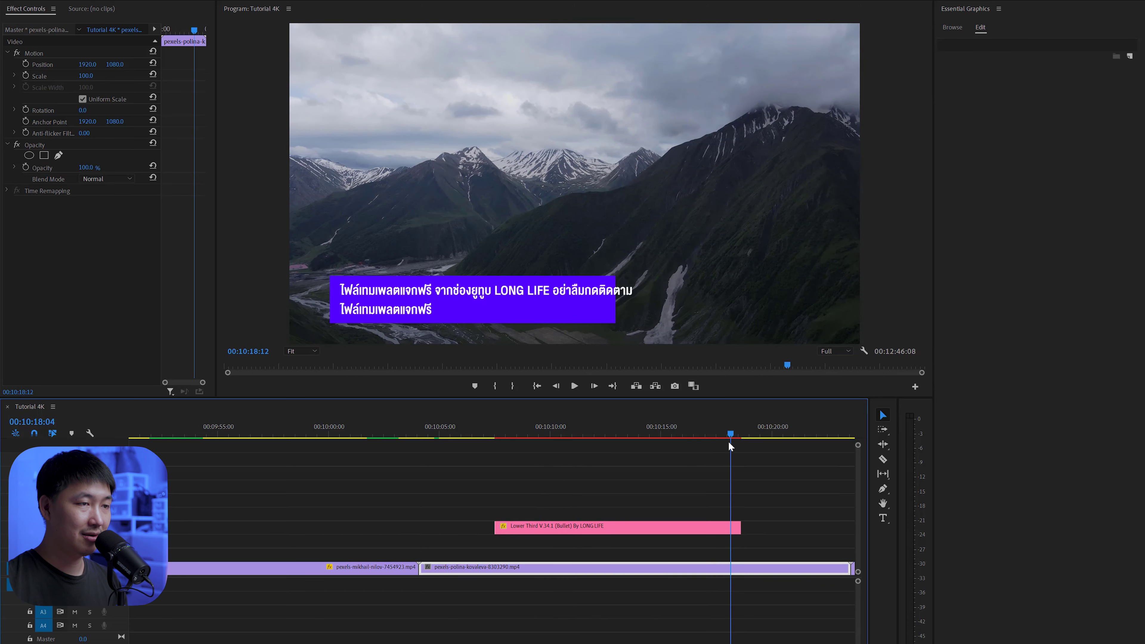
pyautogui.press('=')
pyautogui.moveTo(495, 426); pyautogui.dragTo(556, 441)
pyautogui.press('-')
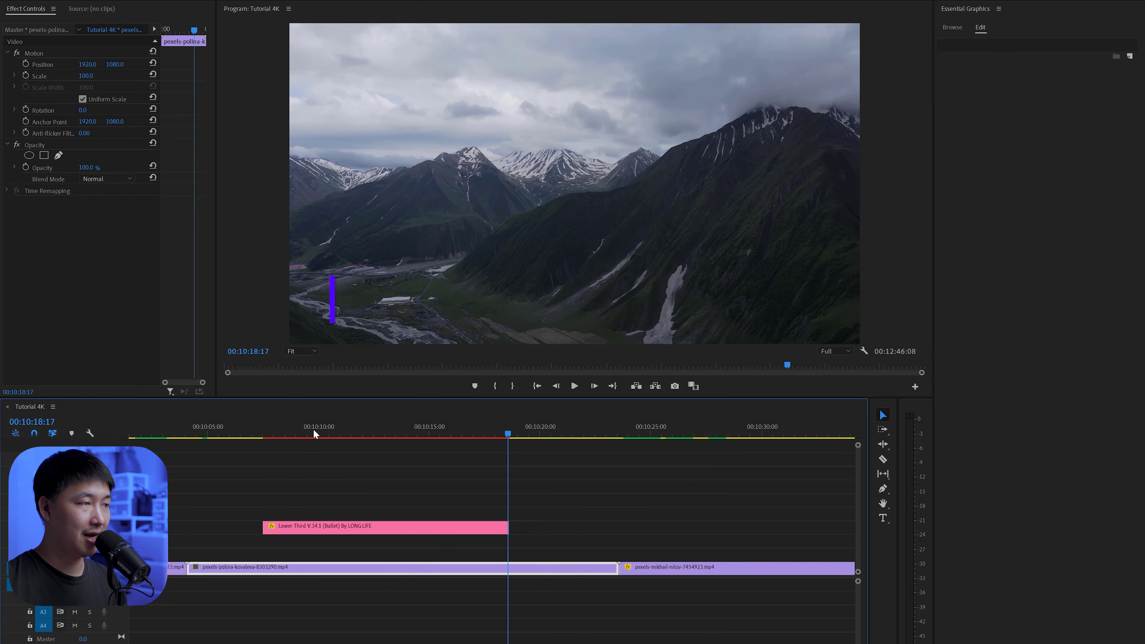
pyautogui.click(314, 431)
pyautogui.press('=')
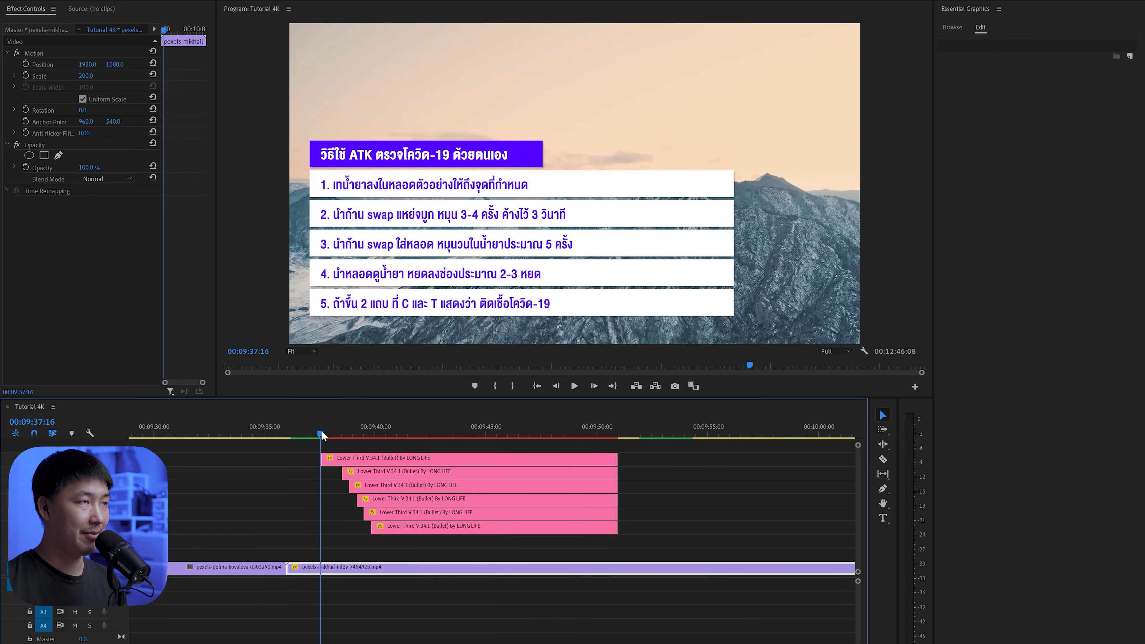
pyautogui.click(336, 434)
pyautogui.moveTo(343, 435); pyautogui.dragTo(442, 442)
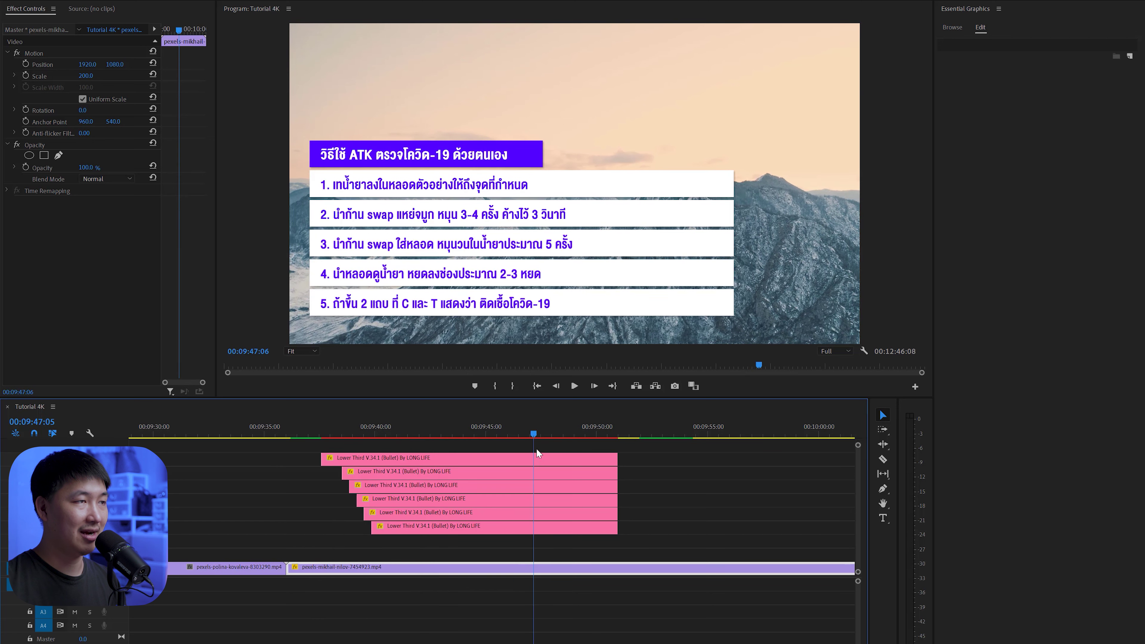
pyautogui.moveTo(441, 446); pyautogui.dragTo(539, 449)
pyautogui.press('-')
pyautogui.press('-')
pyautogui.press('-')
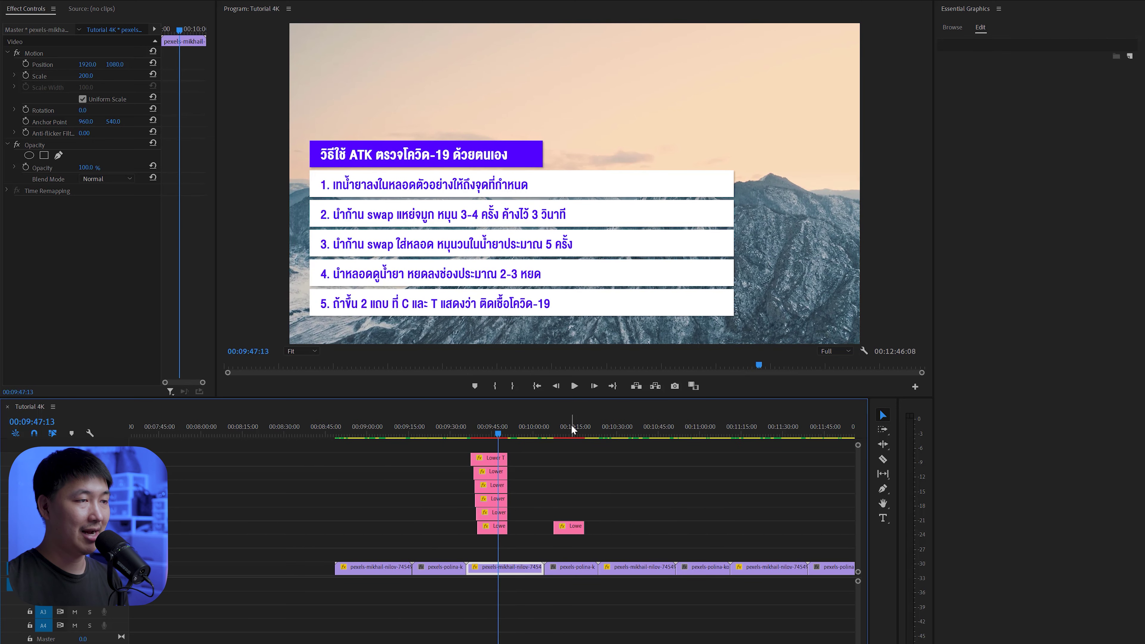
pyautogui.click(571, 424)
pyautogui.press('=')
pyautogui.click(510, 524)
pyautogui.press('=')
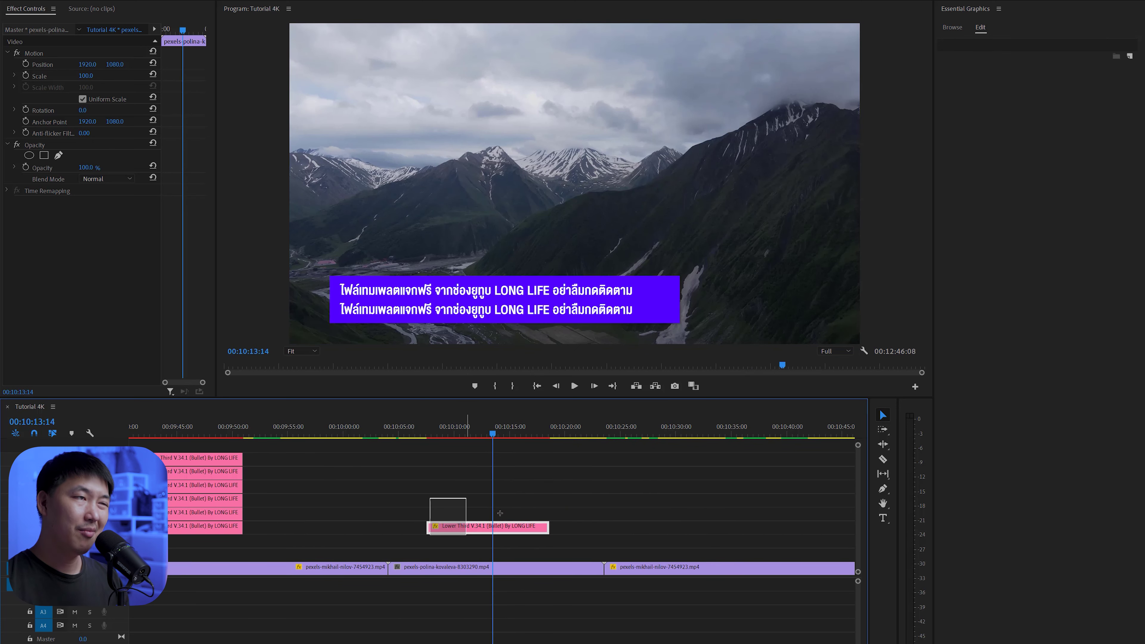